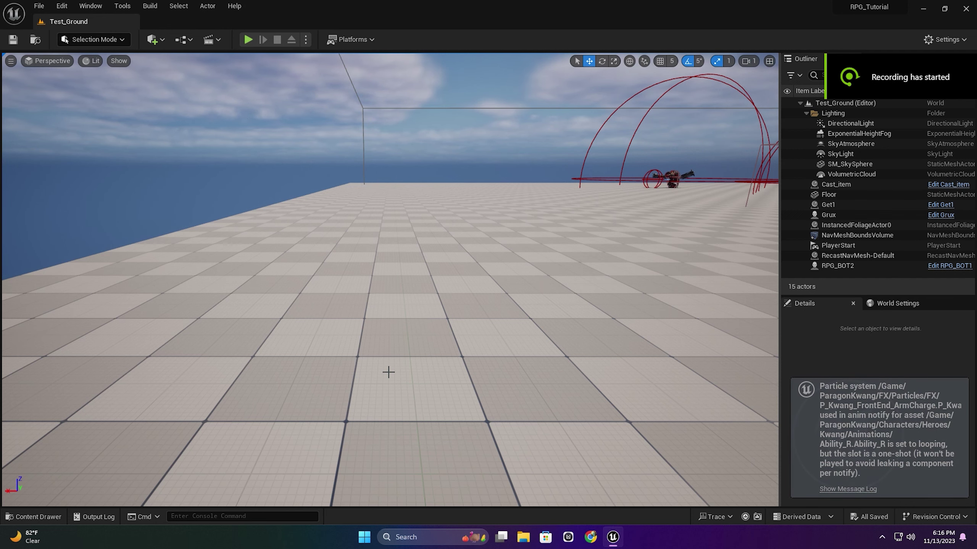
Browse the Content Drawer to the MultistoryDungeons Scenes folder and its 11 level assets.
click(33, 517)
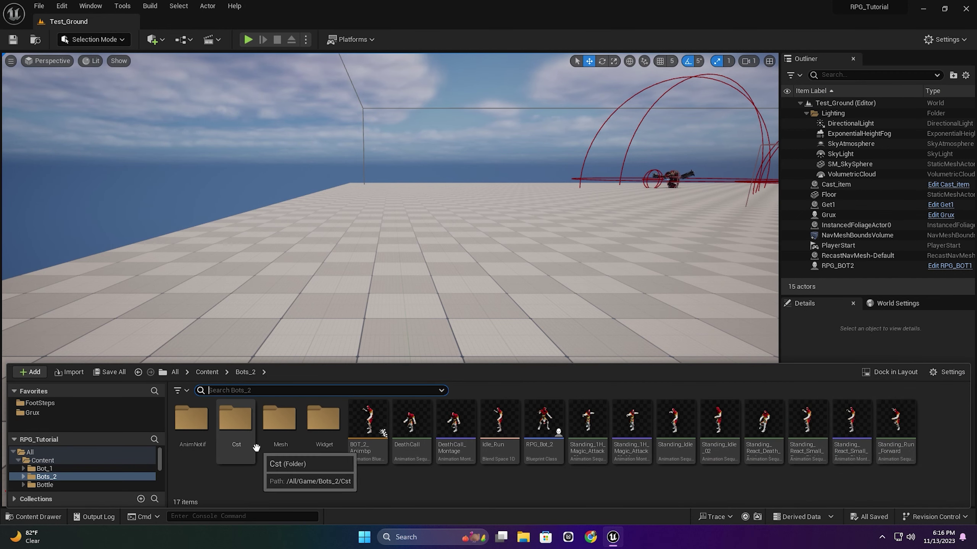
click(176, 372)
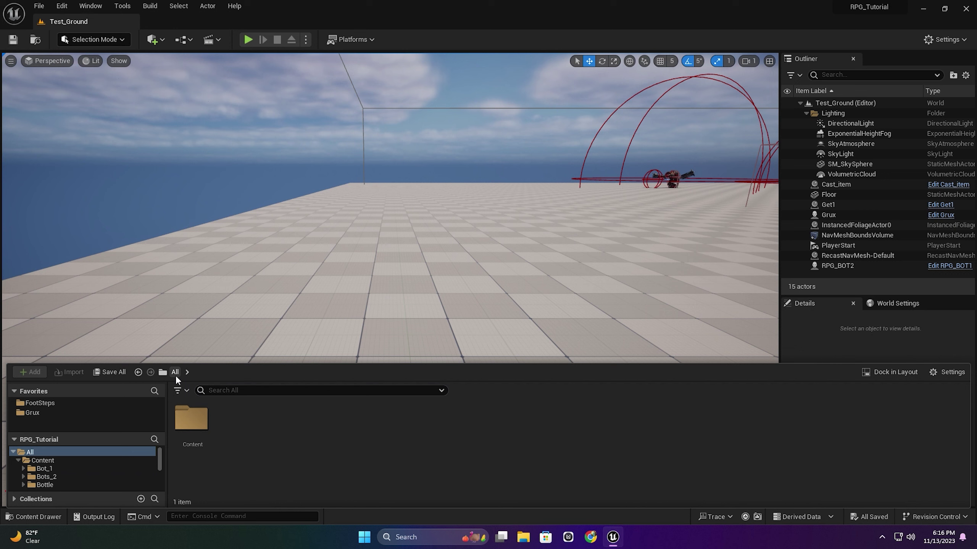
double_click(191, 418)
scroll(539, 489, down, 2)
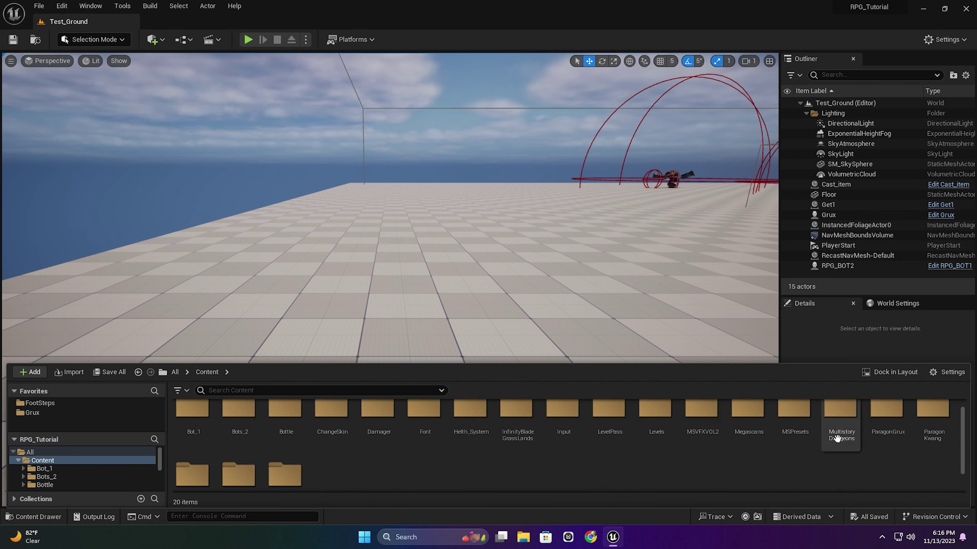
double_click(841, 418)
double_click(368, 421)
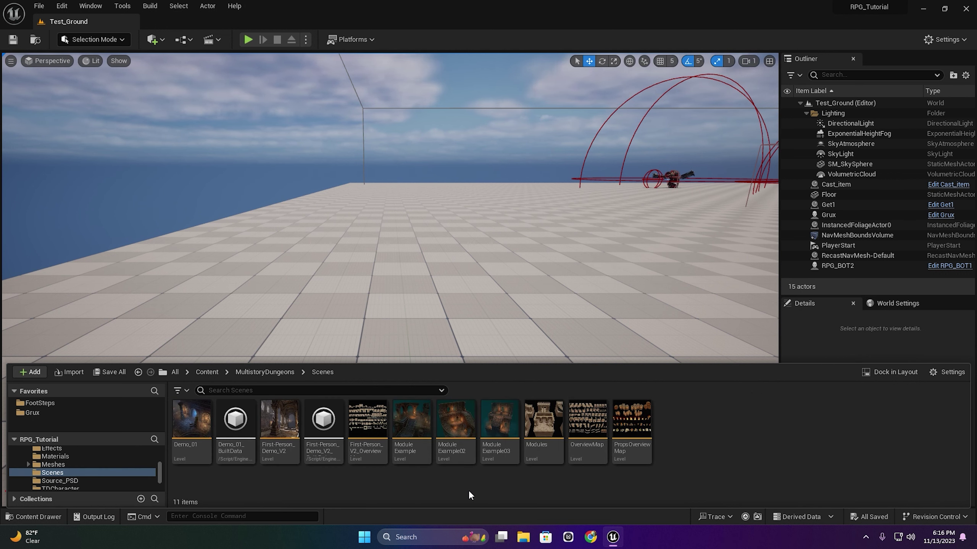
Preview the ModuleExample02, ModuleExample03 and ModuleExample dungeon levels.
double_click(456, 421)
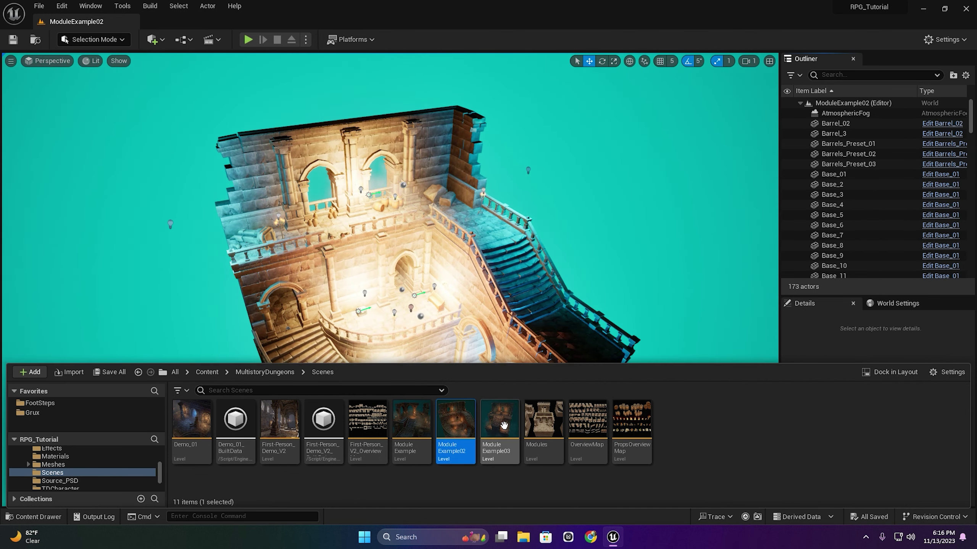
double_click(504, 425)
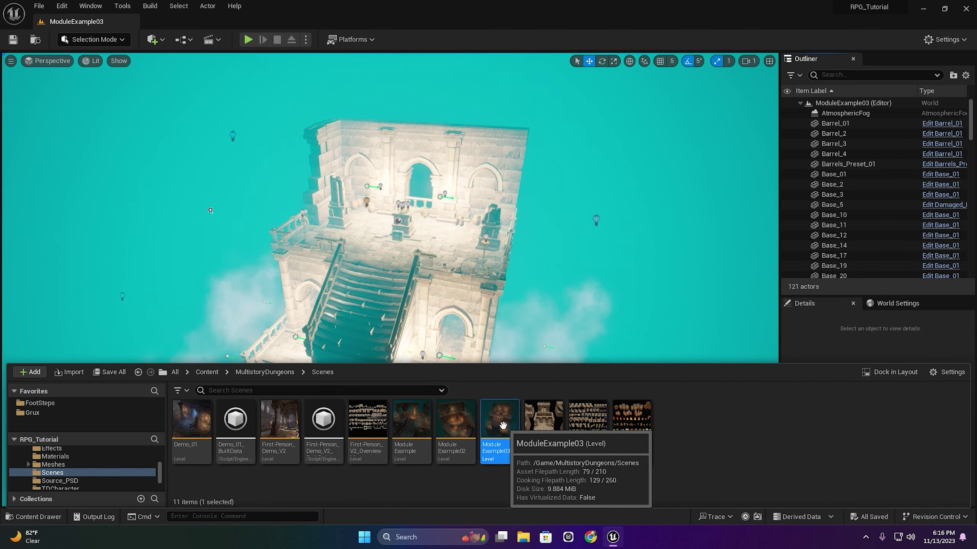
double_click(460, 432)
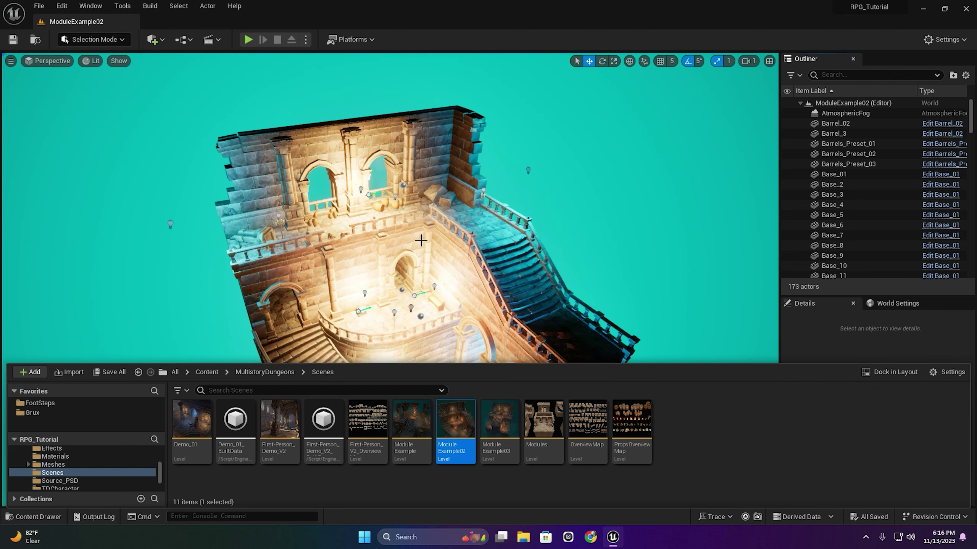
double_click(419, 416)
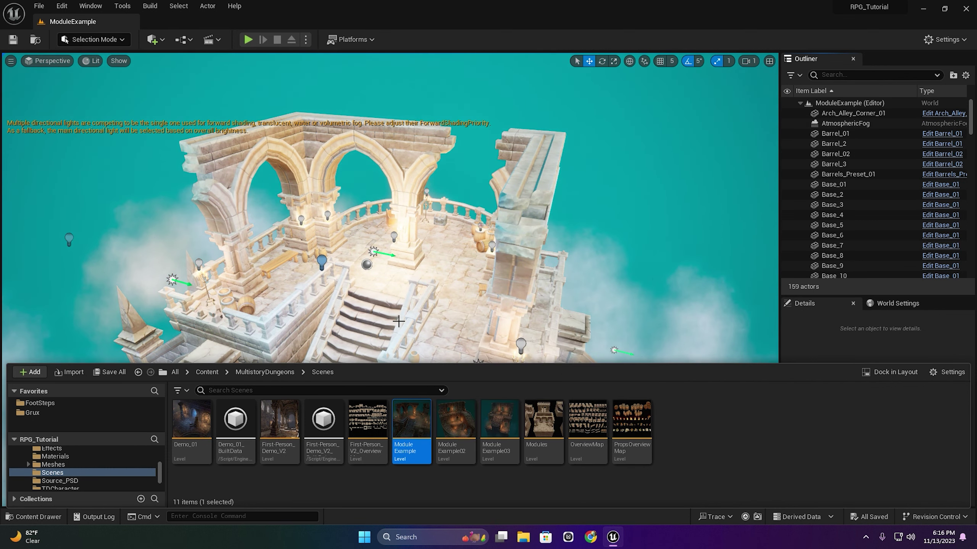
mouse_move(443, 308)
right_down()
mouse_move(462, 292)
mouse_move(459, 300)
right_up()
Reopen ModuleExample02 and return the content browser to the Content root.
click(34, 517)
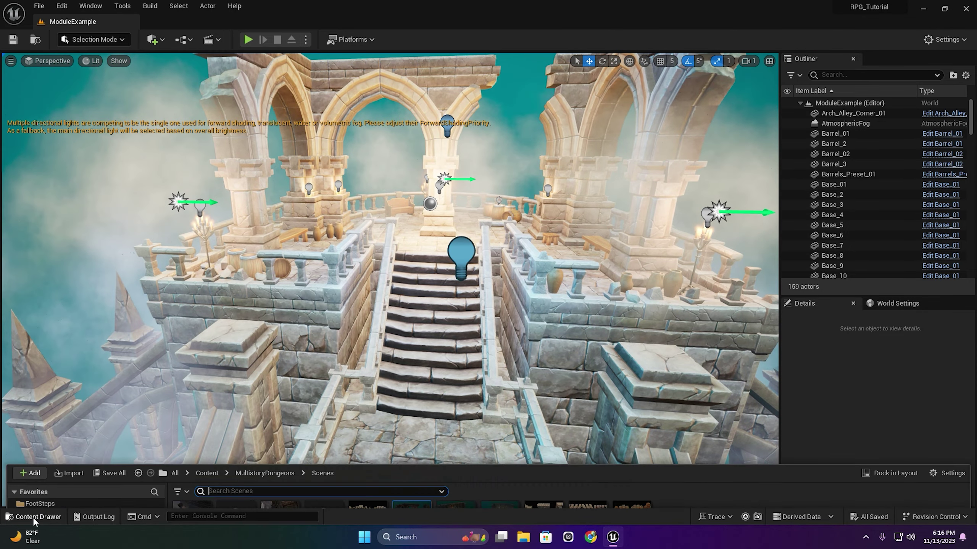
double_click(452, 441)
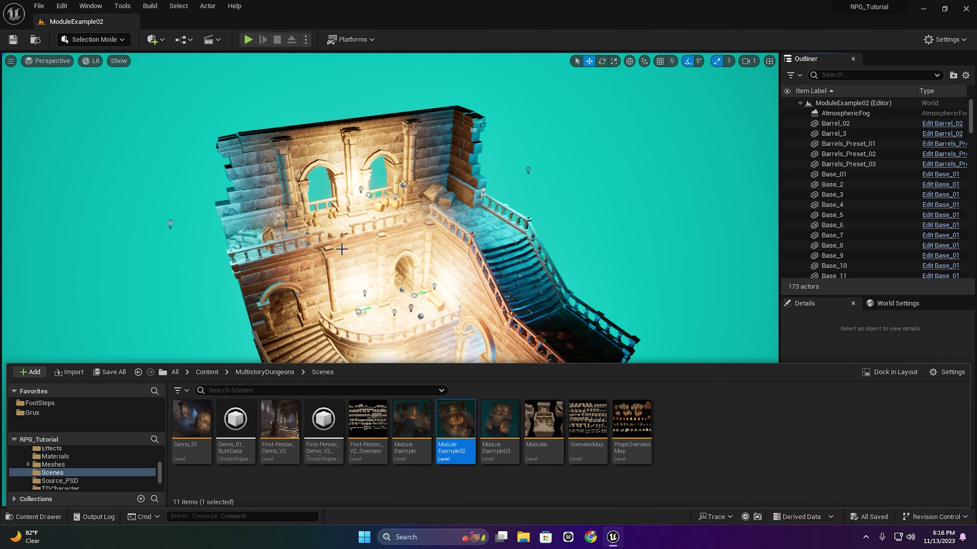
right_click(457, 434)
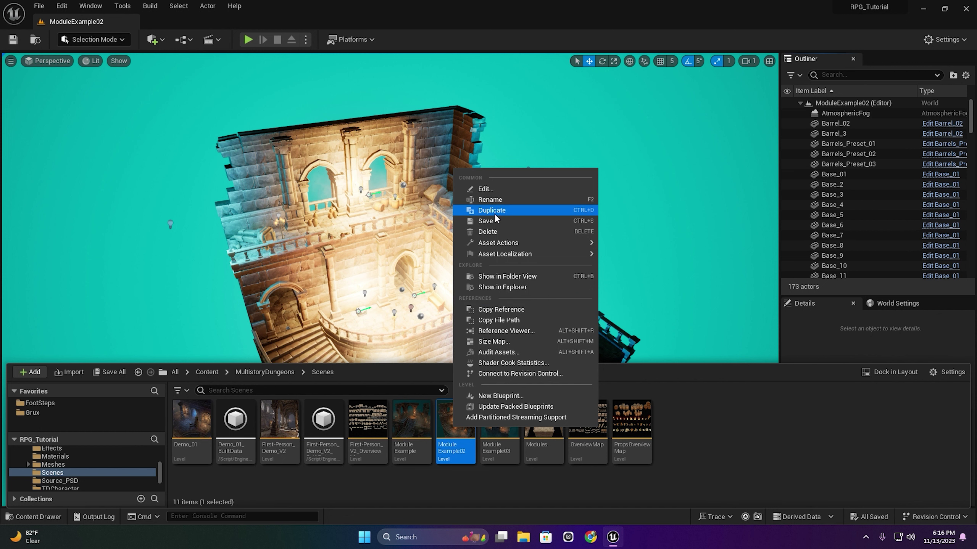
click(475, 508)
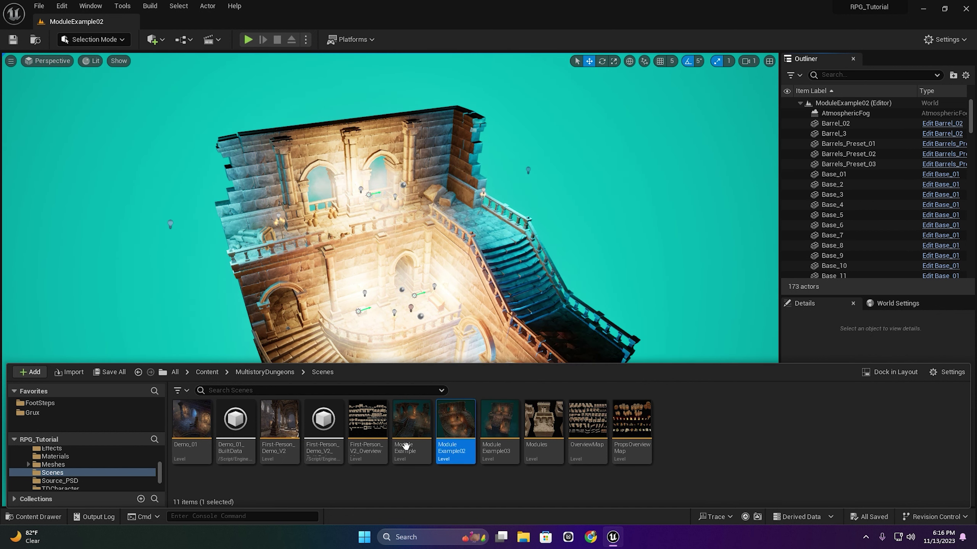
click(250, 372)
click(210, 372)
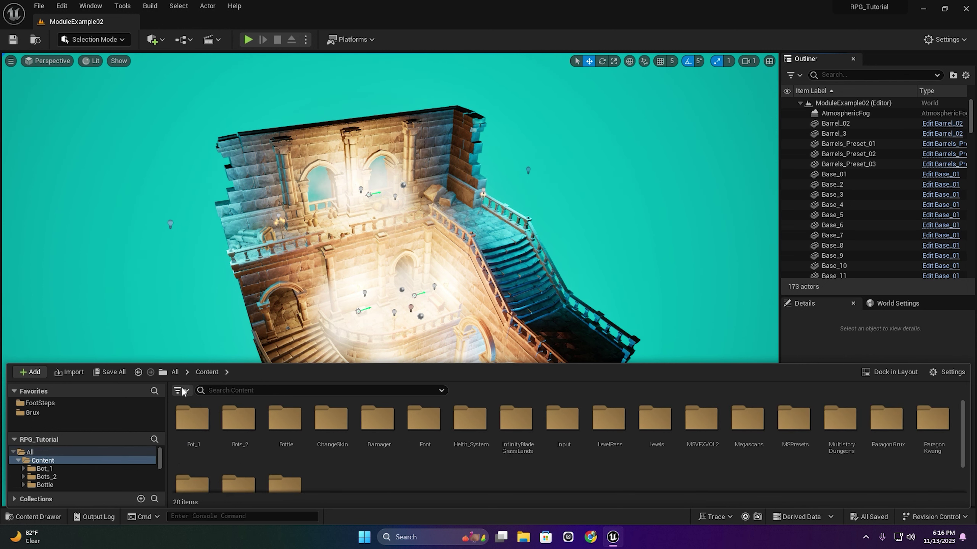
Create a new folder named Main_Menue under Content.
scroll(338, 465, down, 1)
right_click(385, 463)
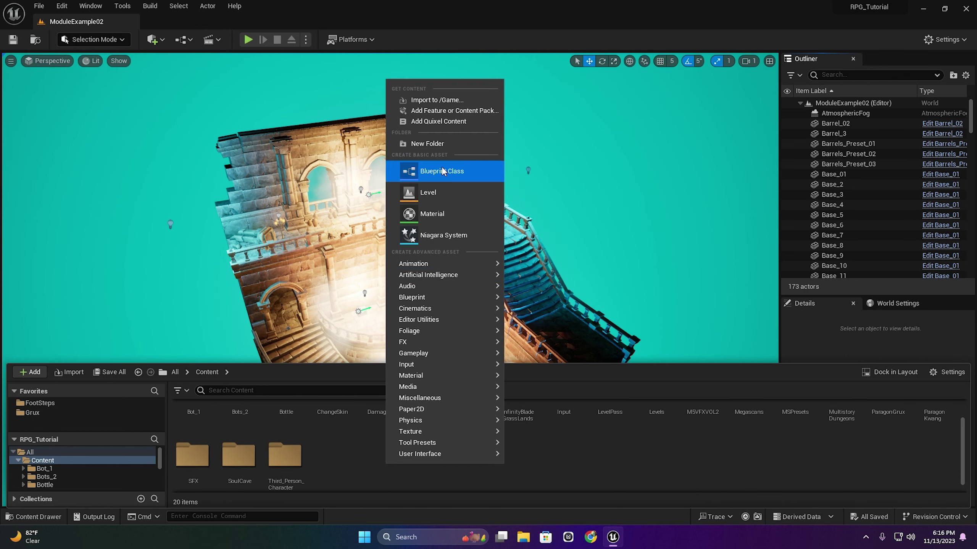
click(440, 146)
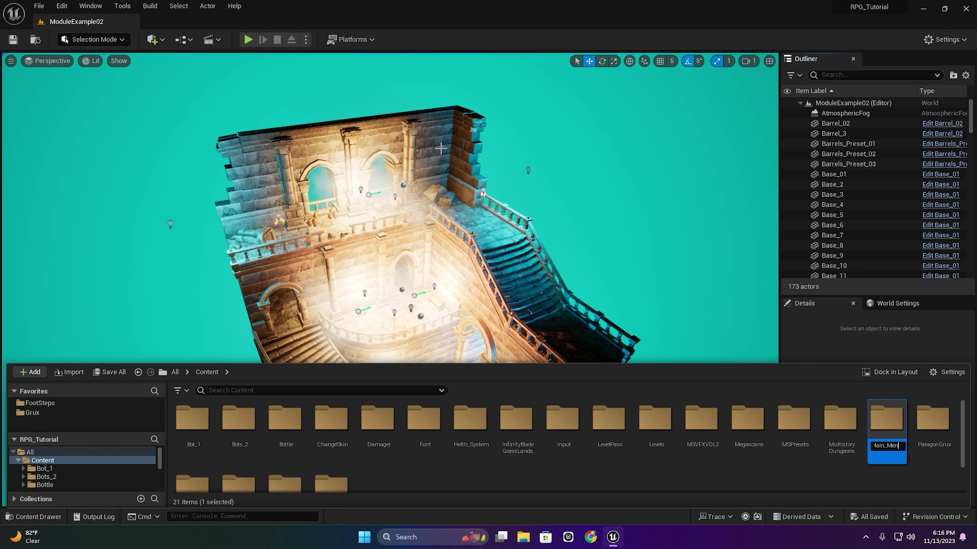
key(Return)
key(Return)
Paste ModuleExample02 into Main_Menue, open the copy and save it.
key(ctrl+v)
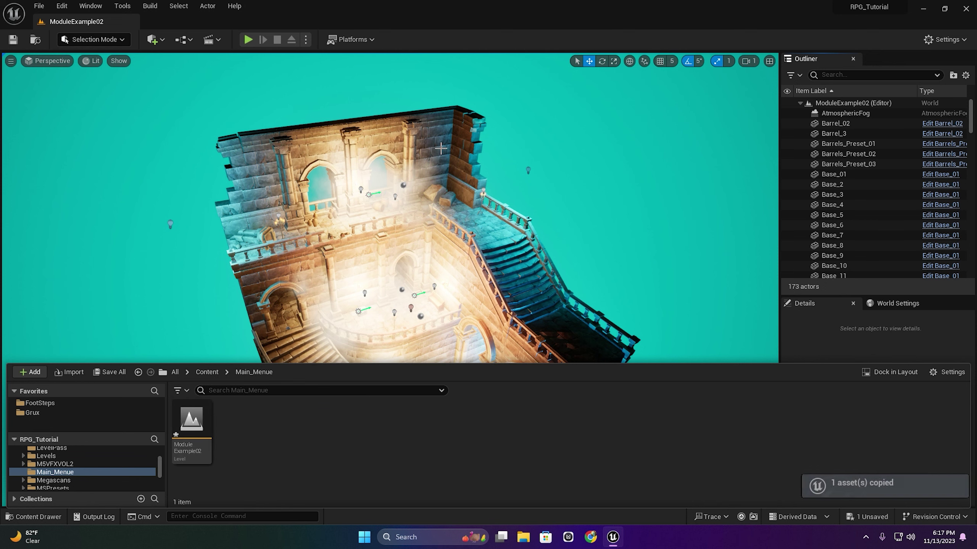
double_click(192, 422)
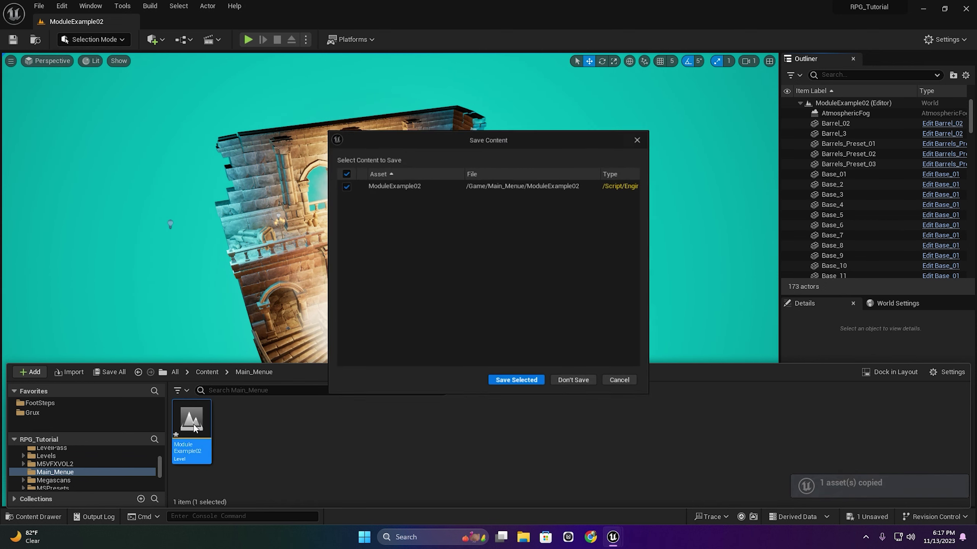
click(517, 380)
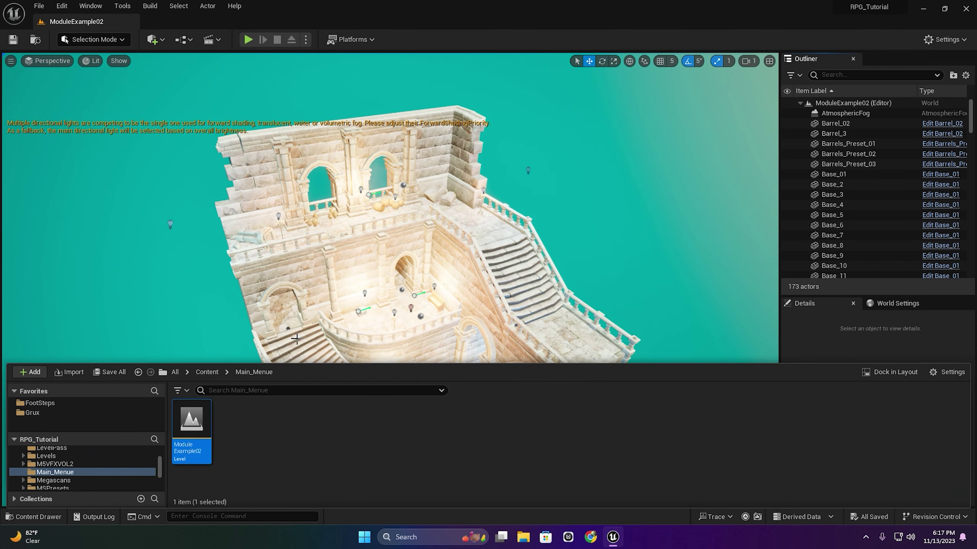
right_drag(443, 256, 443, 256)
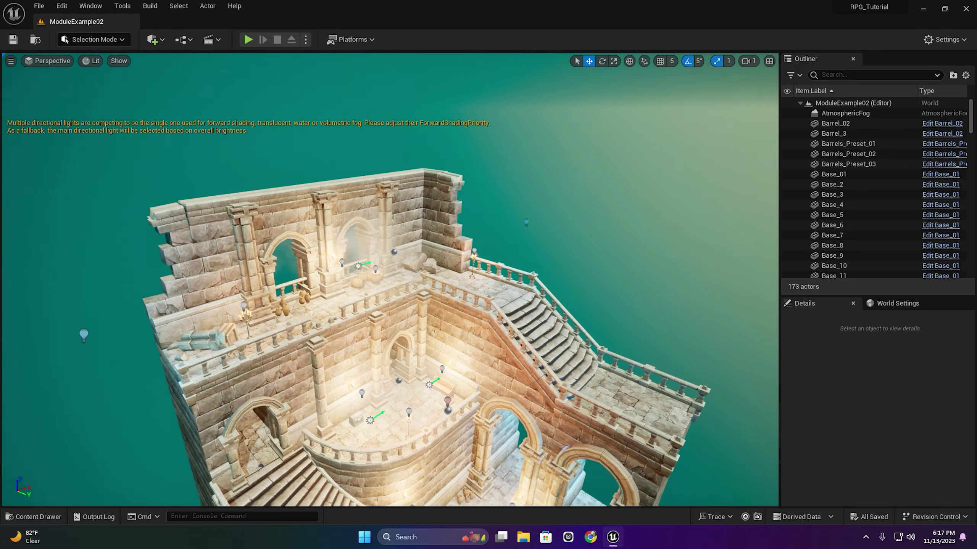
Return the content browser to the MultistoryDungeons Scenes folder.
right_drag(396, 307, 397, 308)
click(49, 516)
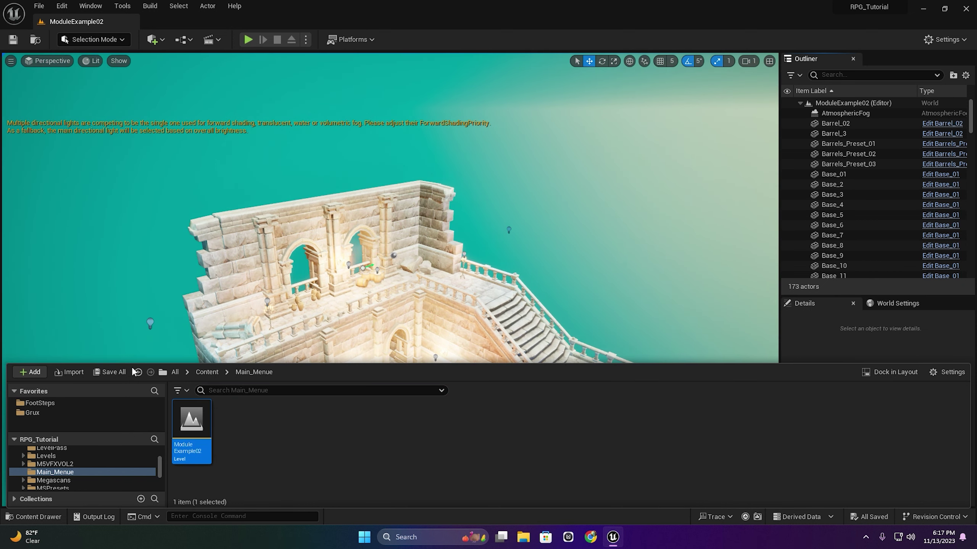
click(137, 372)
click(137, 372)
click(137, 371)
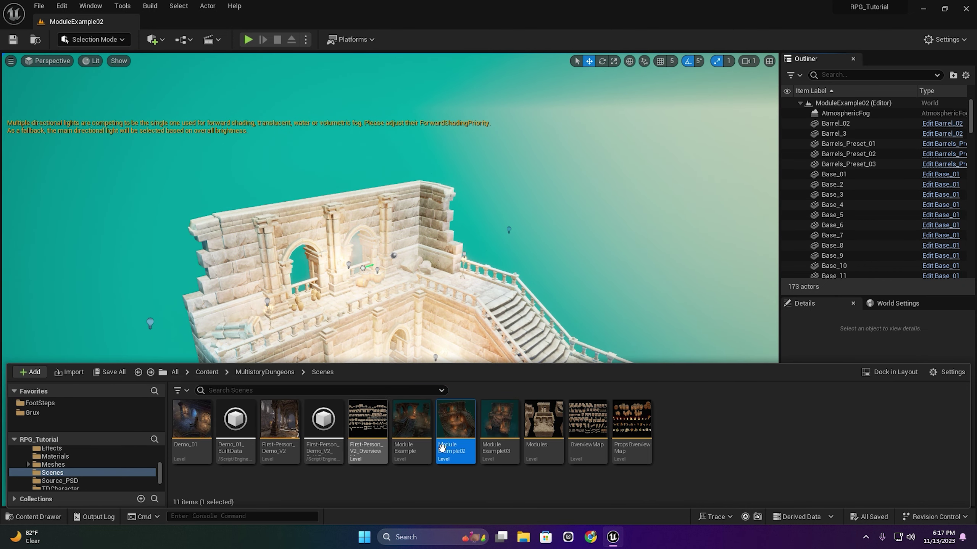
Duplicate ModuleExample02 as a level named MainMenue, save it and open it.
right_click(466, 446)
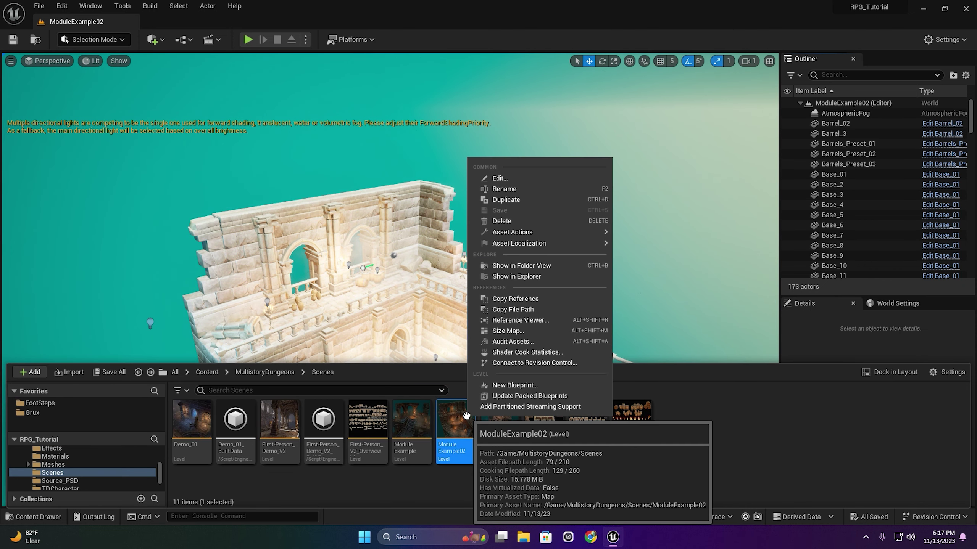
click(514, 202)
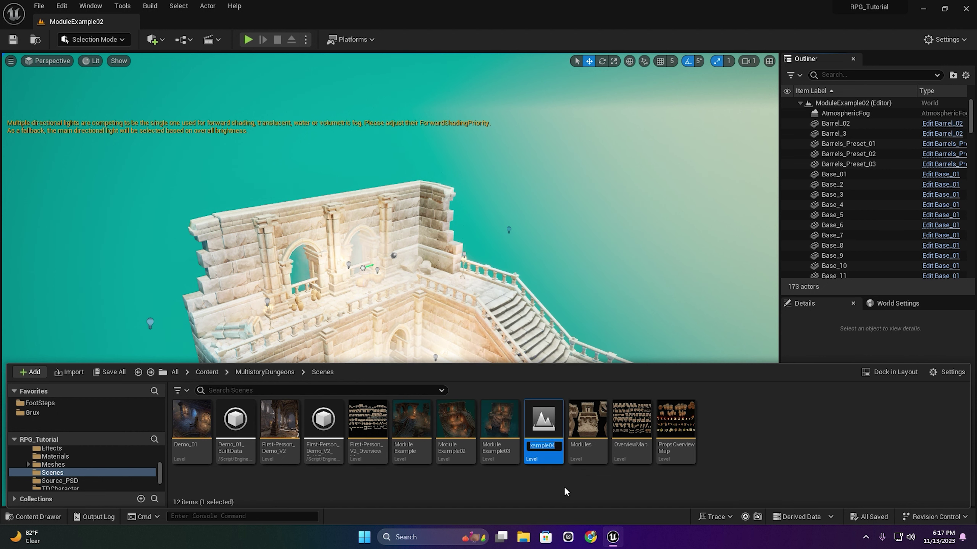
text(MainM)
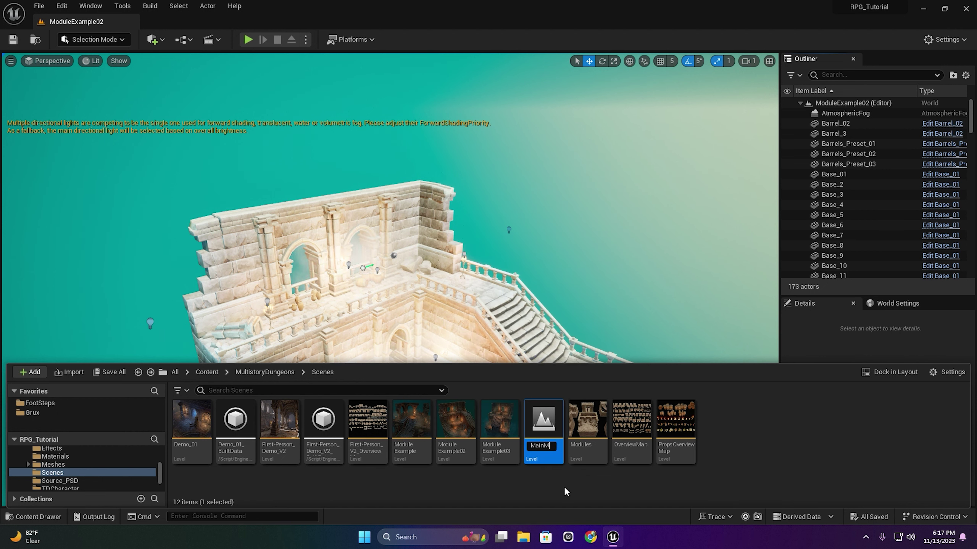
text(enue)
key(Return)
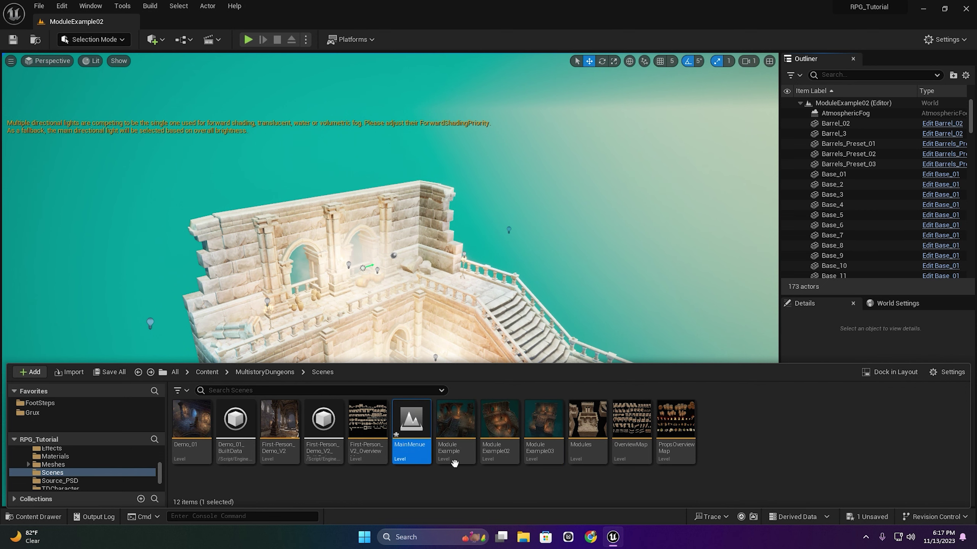
key(ctrl+s)
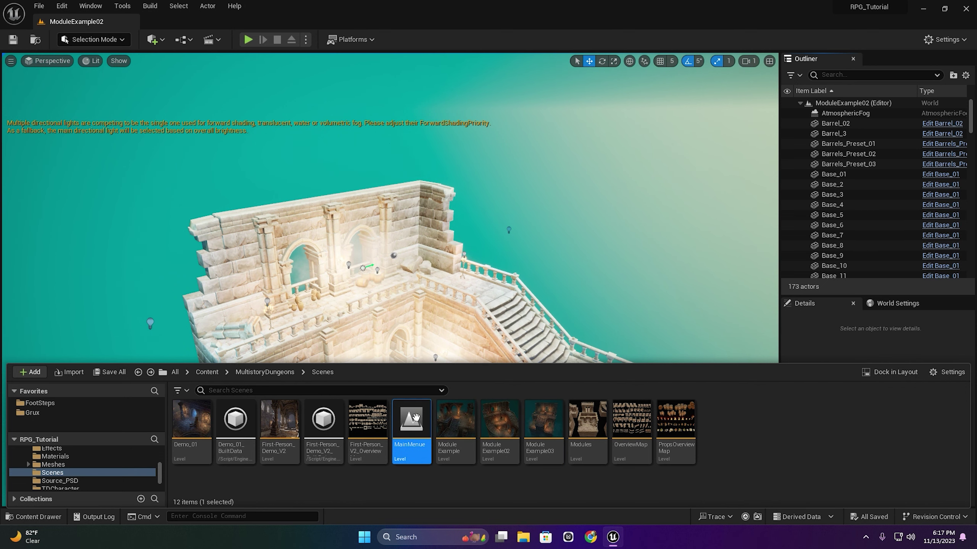
double_click(416, 418)
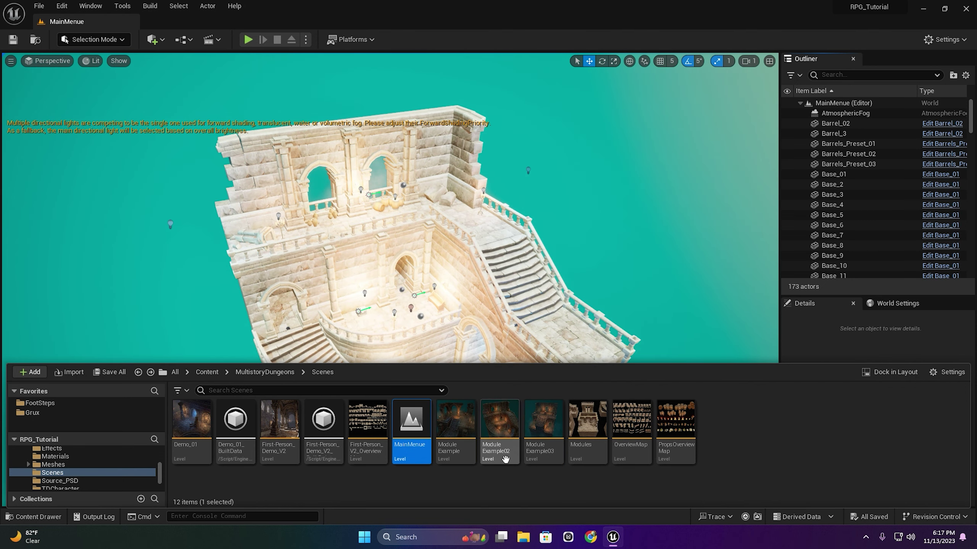
Play MainMenue in the editor, stop the preview with Esc, and show the Scenes assets.
click(248, 39)
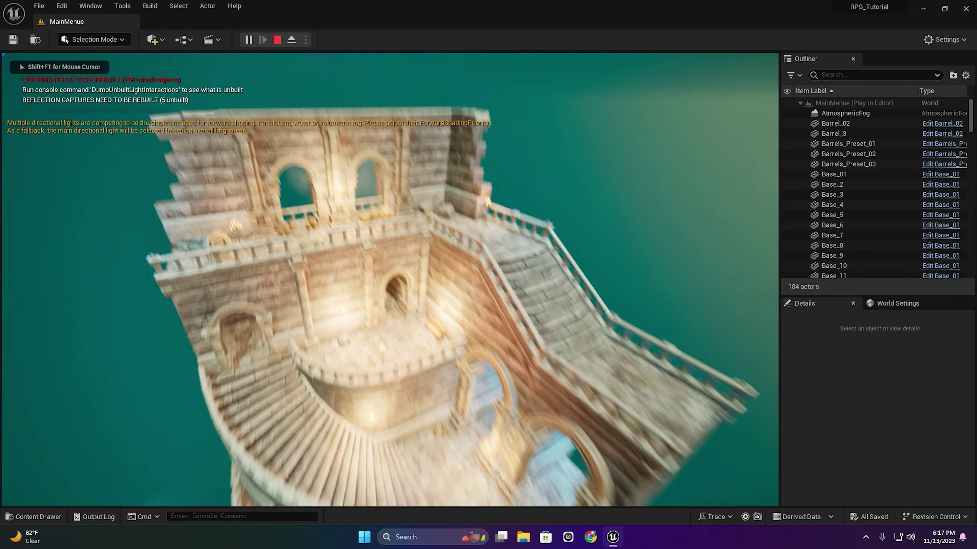
key(Escape)
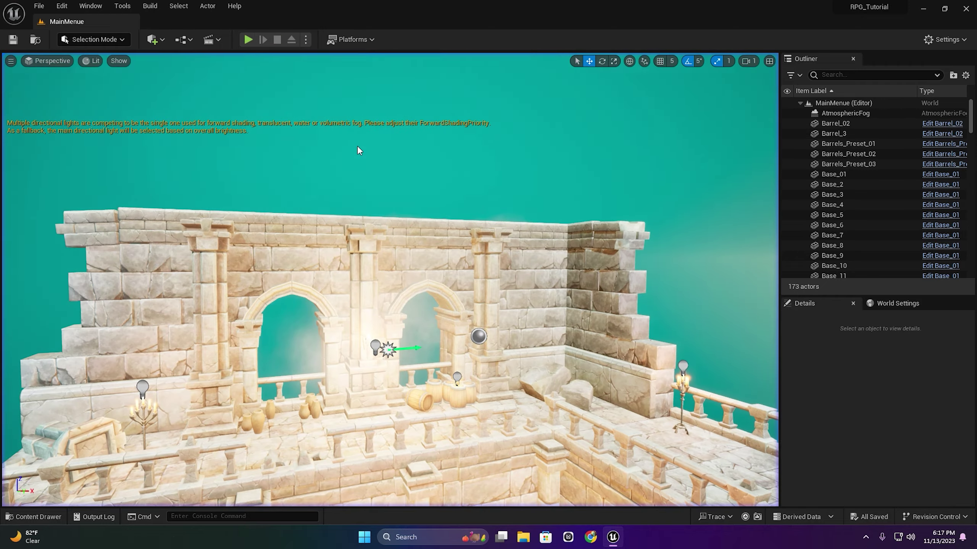
click(36, 517)
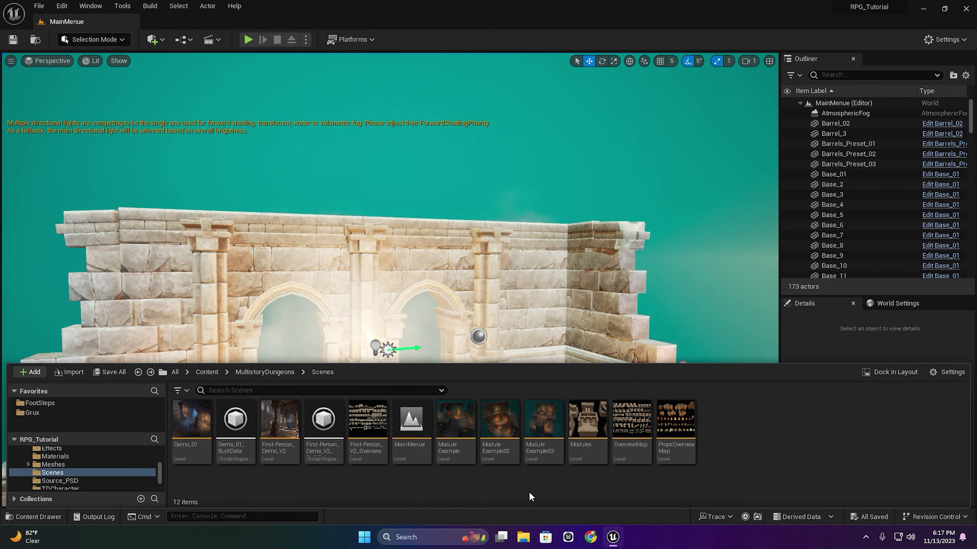
Switch between the ModuleExample02 and MainMenue levels, ending with ModuleExample02 open.
double_click(496, 419)
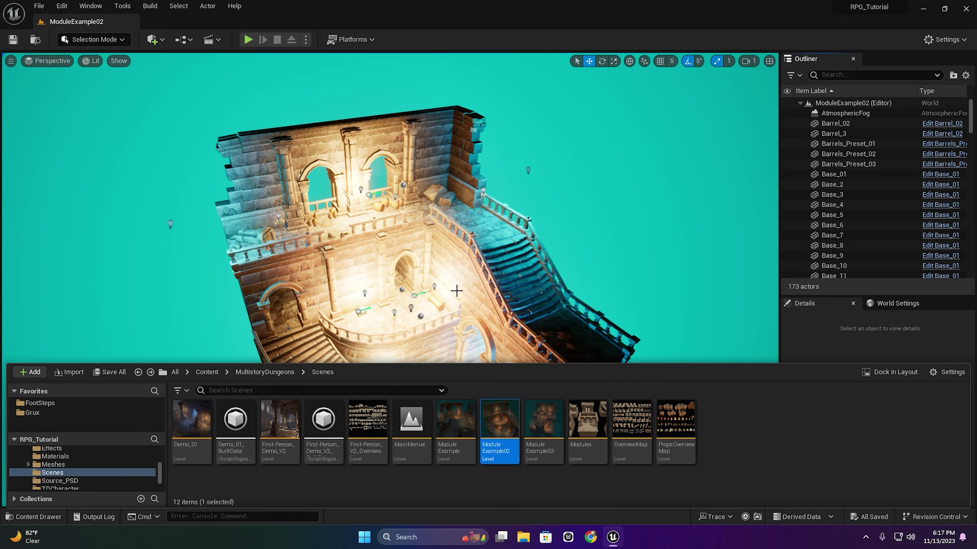
double_click(423, 427)
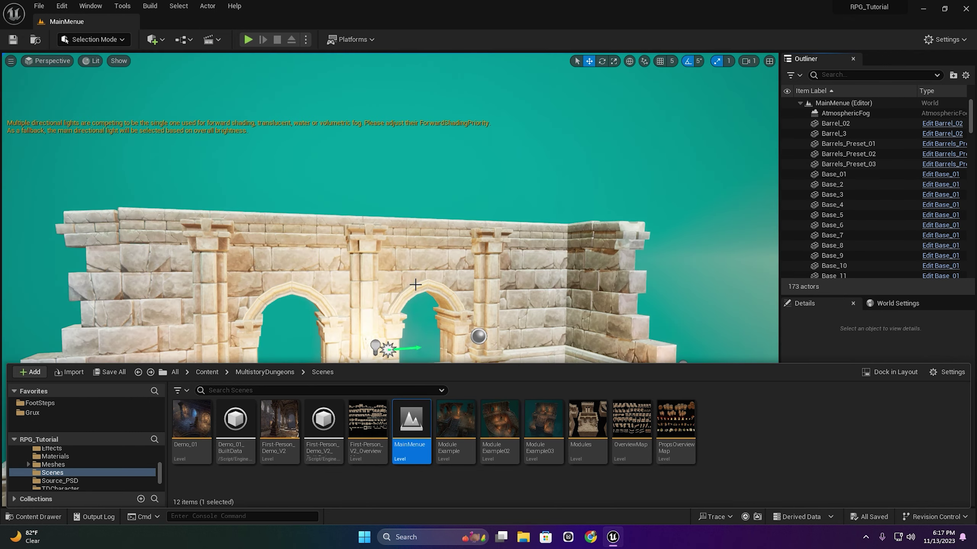
alt+drag(415, 285, 200, 476)
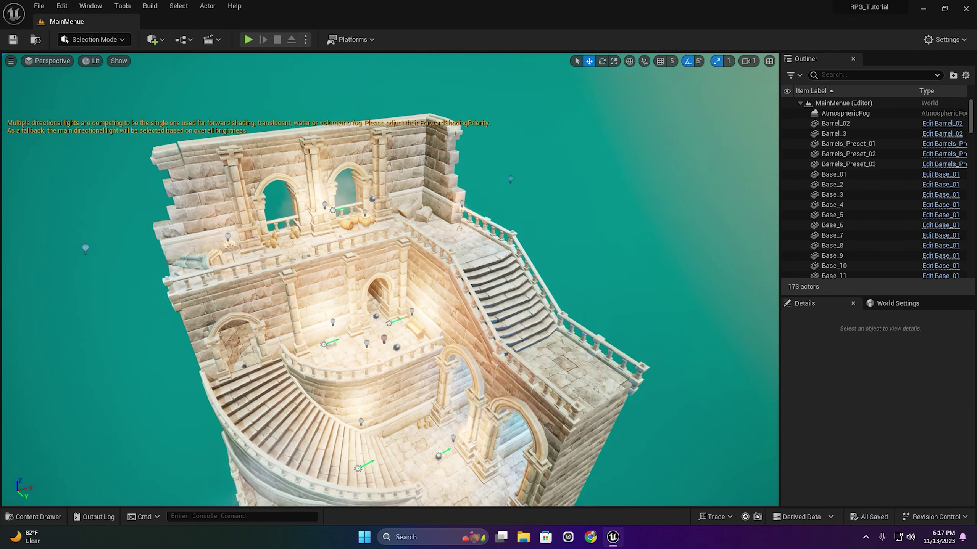
click(34, 516)
double_click(492, 423)
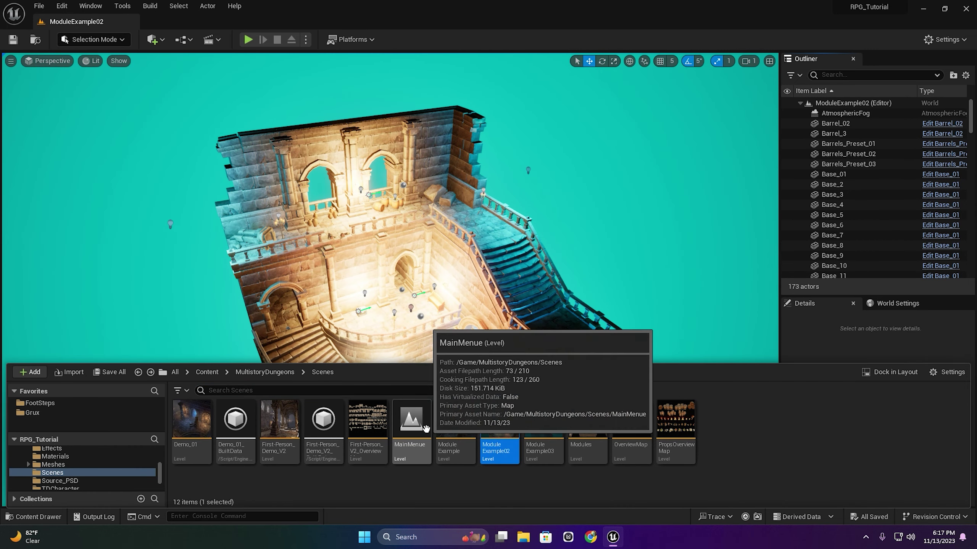
click(410, 421)
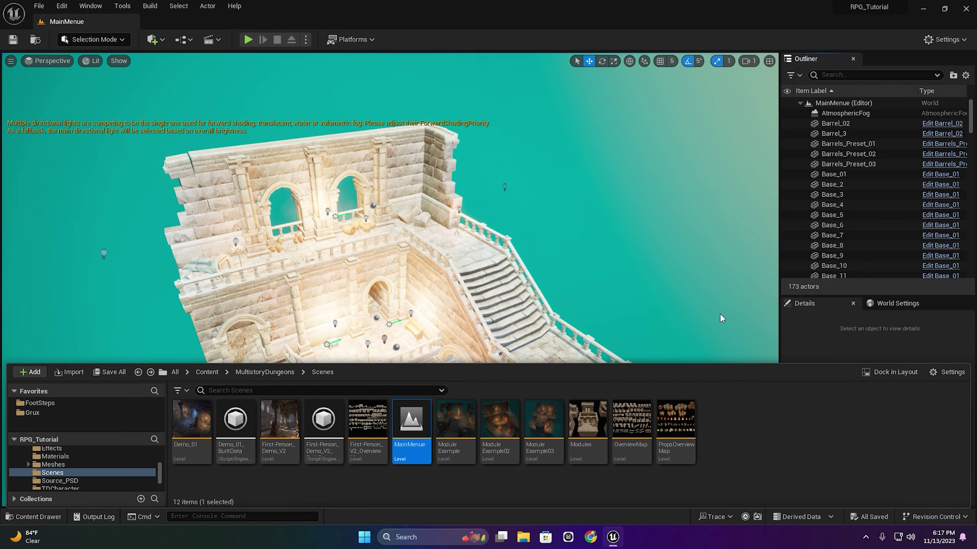
right_drag(722, 318, 385, 279)
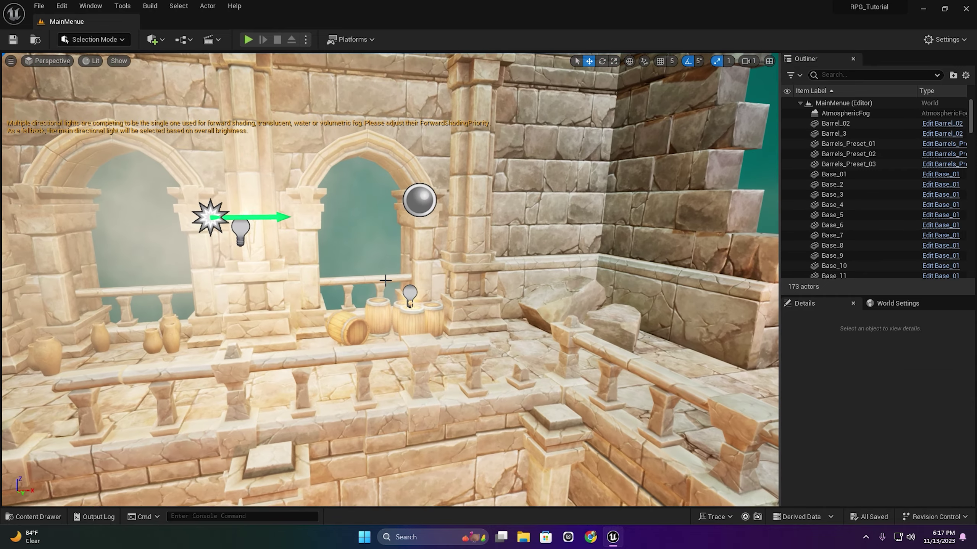
click(65, 519)
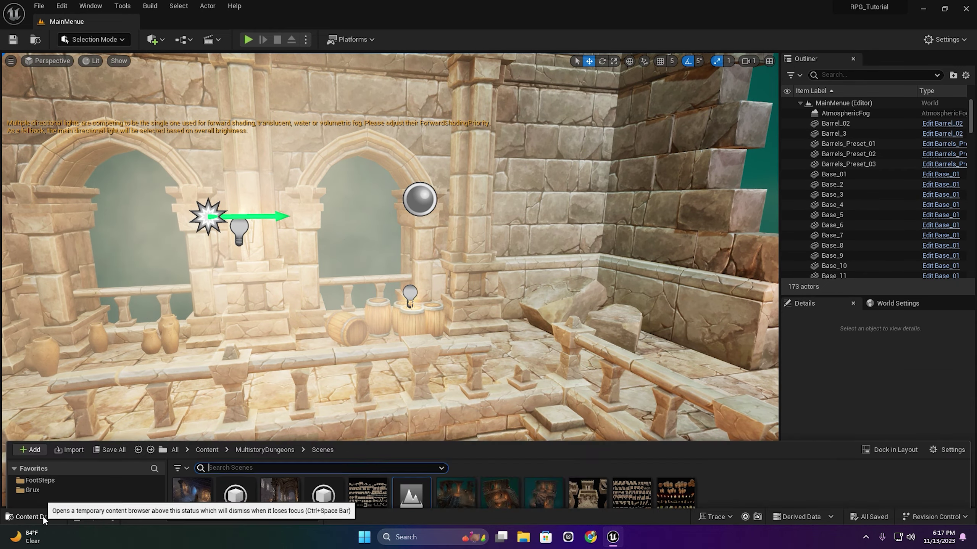
Delete the MainMenue level asset with Force Delete while ModuleExample02 is open.
click(411, 427)
key(Delete)
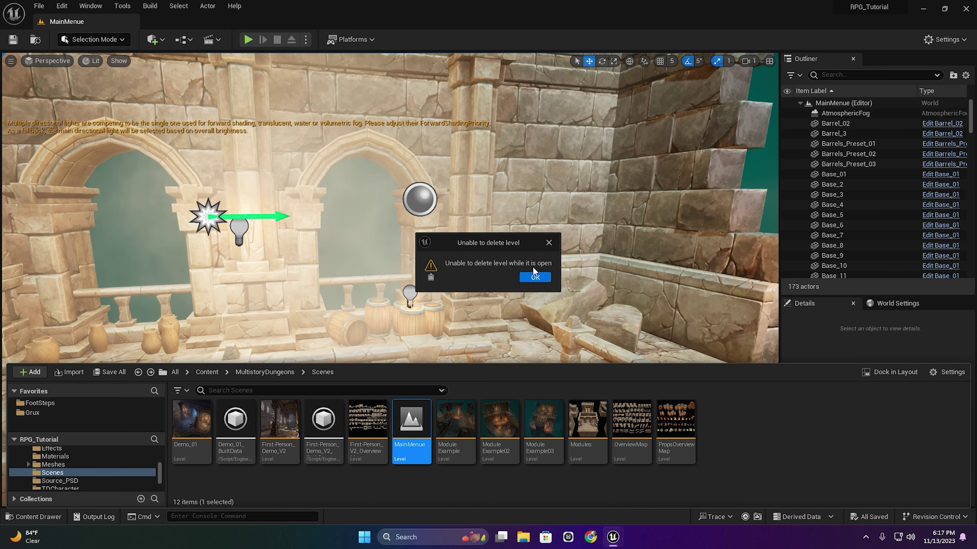
click(535, 276)
double_click(505, 421)
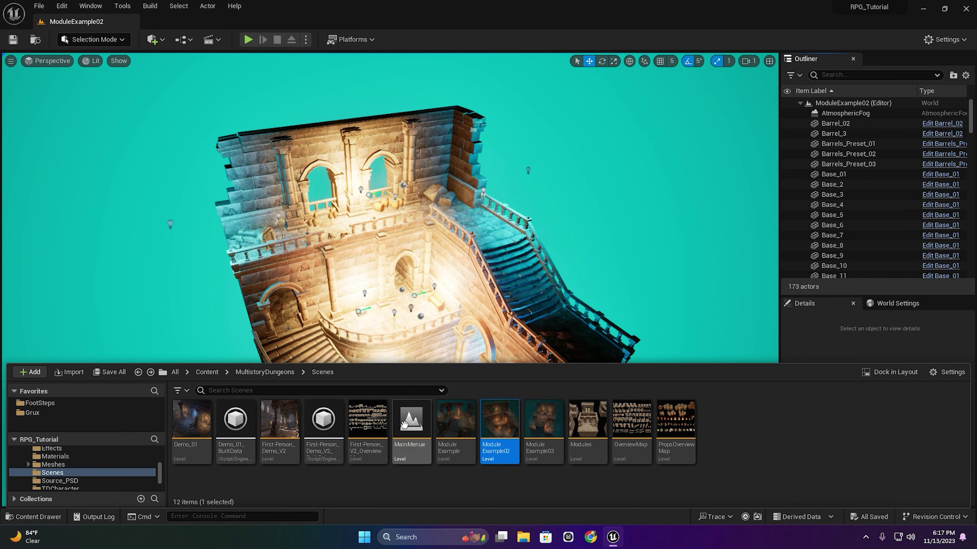
click(404, 427)
key(Delete)
click(430, 432)
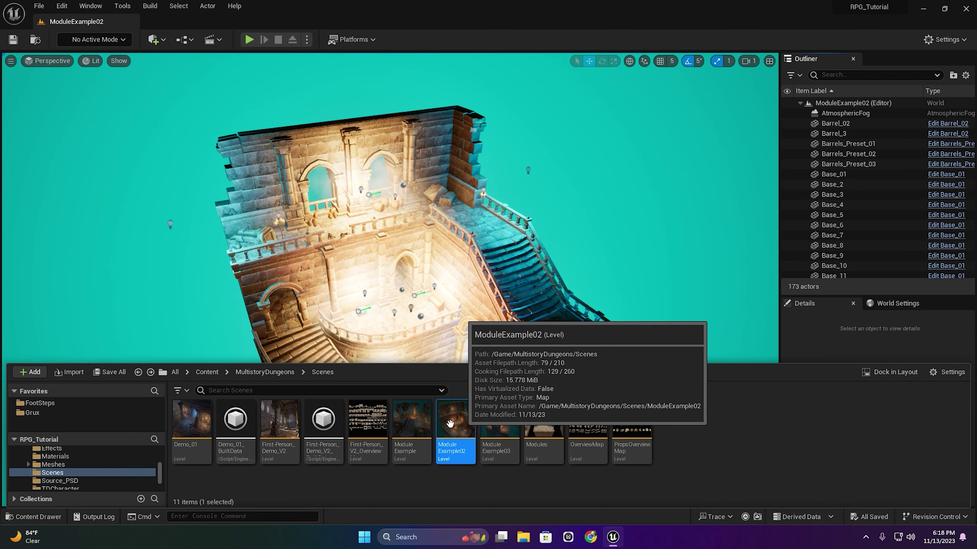
Zoom in on the dungeon and select the fog.
drag(404, 346, 404, 308)
scroll(423, 257, up, 5)
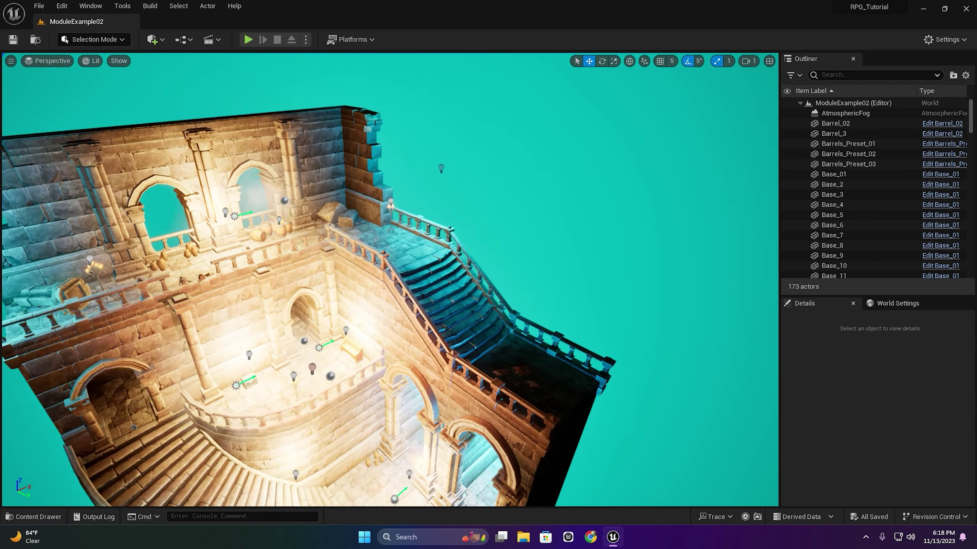
scroll(422, 257, up, 1)
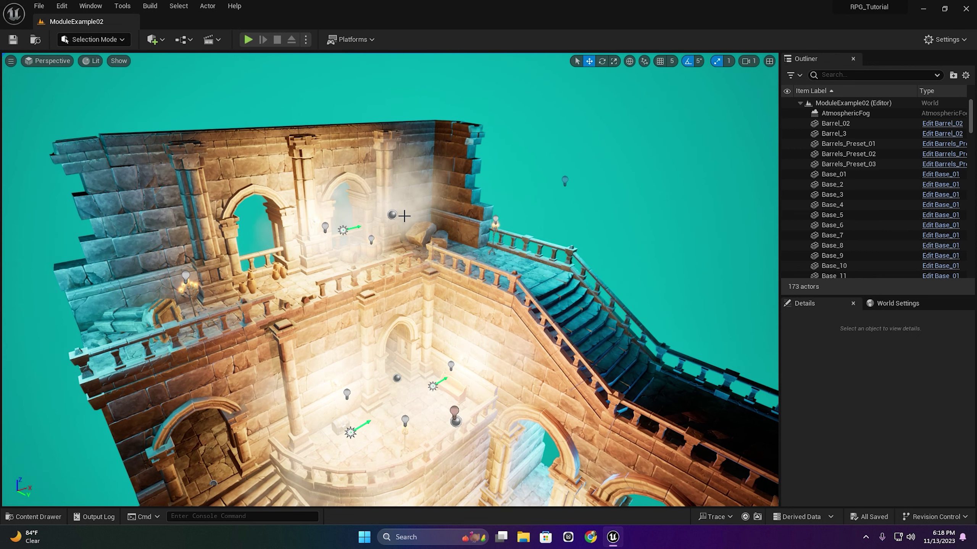
click(343, 230)
Select and delete all six fog actors.
click(831, 163)
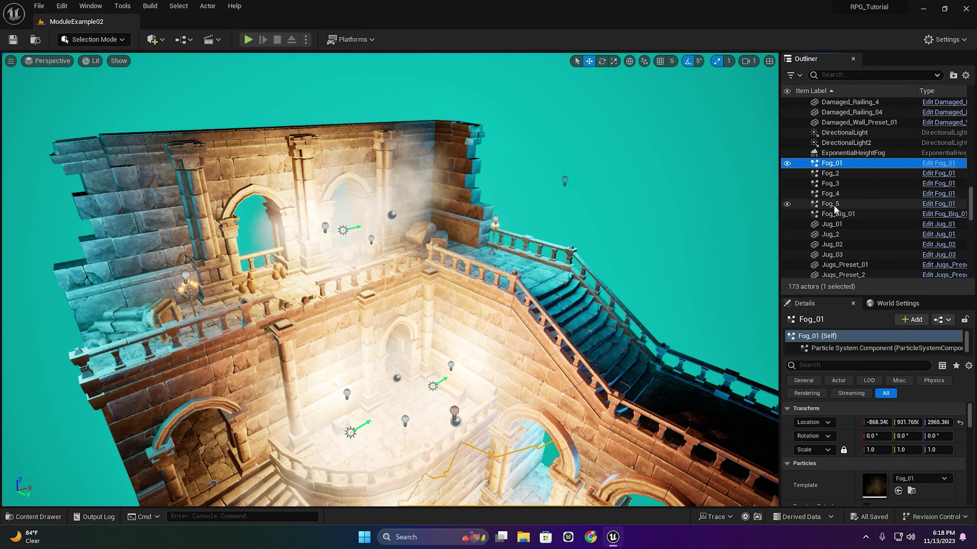
shift+click(835, 215)
key(Delete)
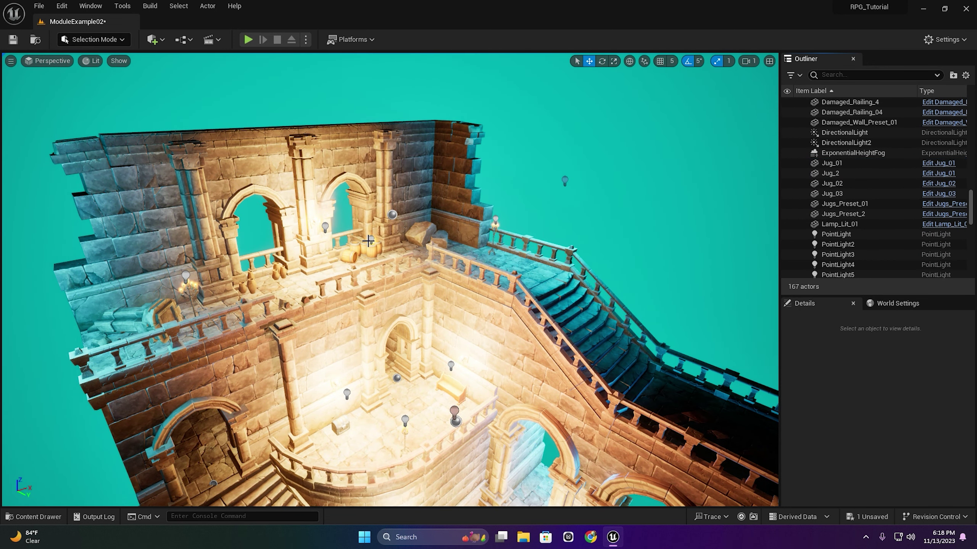
Frame the Lamp_Lit_01 lamp, then delete Railing_2 and the damaged railing piece.
click(373, 239)
key(f)
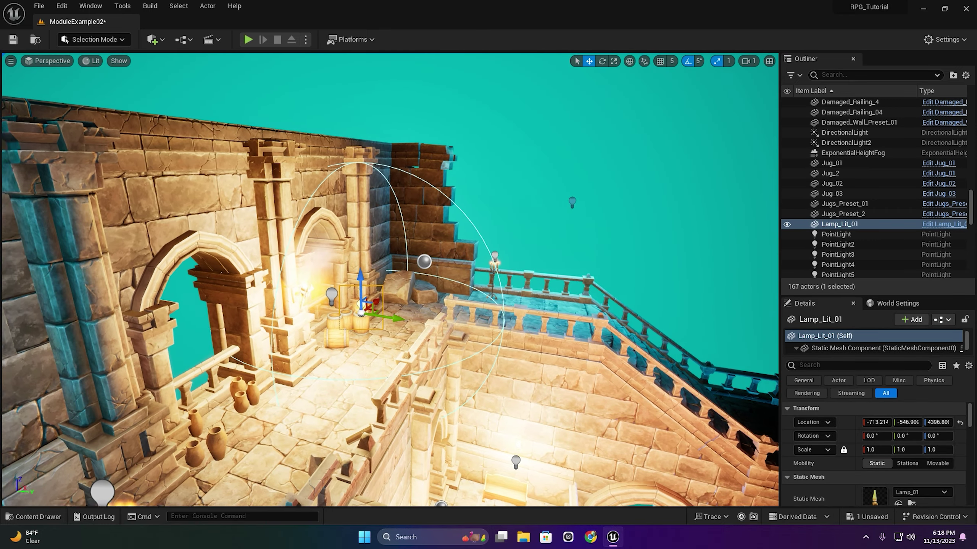
right_drag(453, 280, 452, 281)
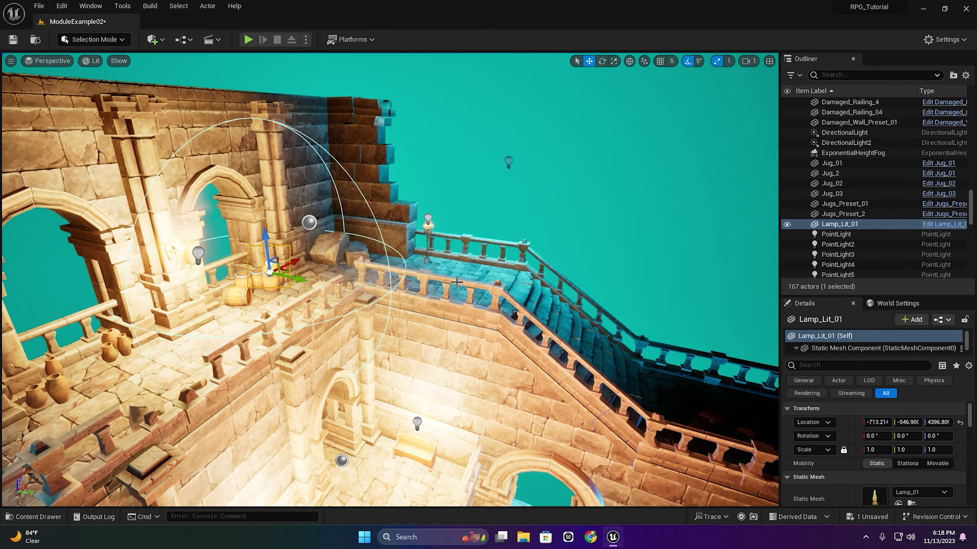
click(452, 281)
key(Delete)
click(327, 305)
key(Delete)
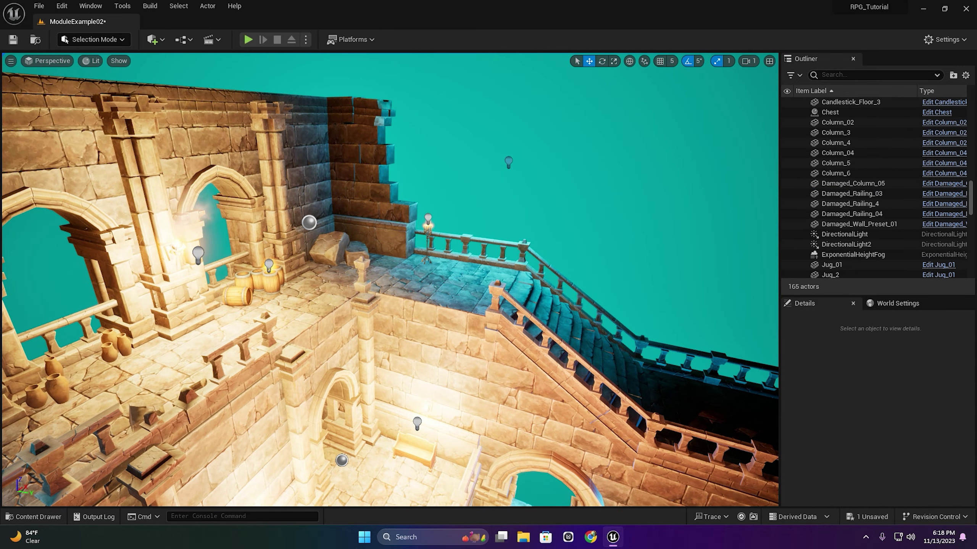
Delete a railing pillar, Railing_01 and Railing_Pillar_2 on the other upper-floor side.
right_drag(246, 339, 246, 339)
click(479, 321)
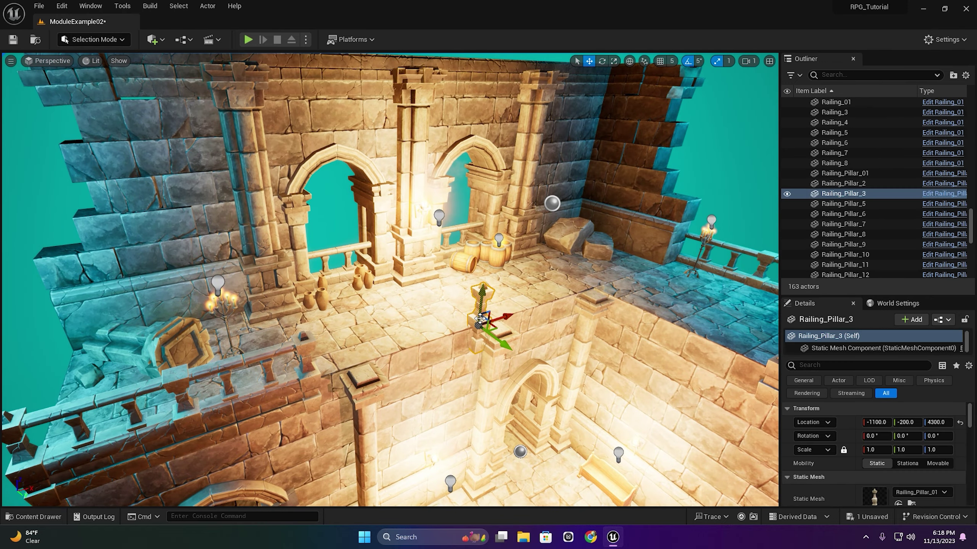
key(Delete)
click(264, 349)
key(Delete)
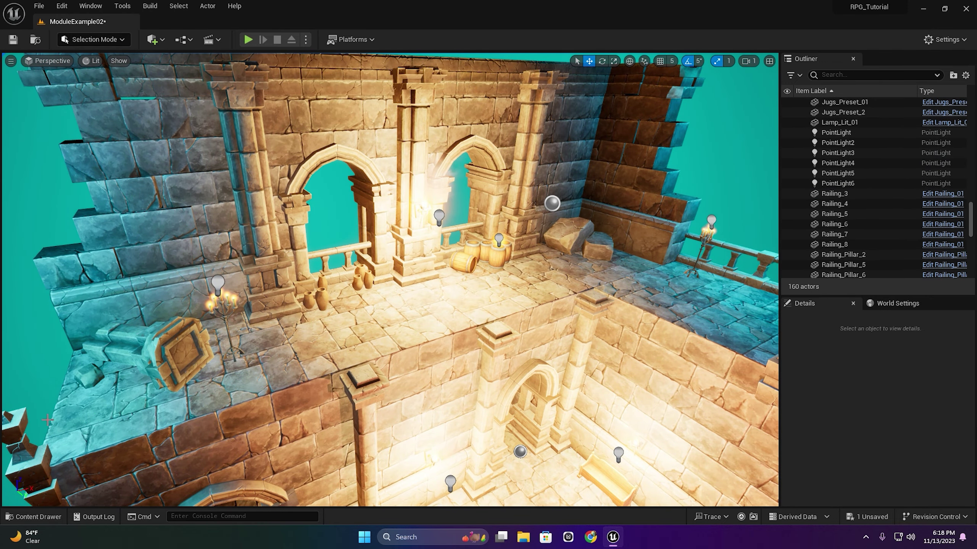
click(47, 420)
key(Delete)
Delete the stair railing pillar, stair railing, stone pillar and Column_6, then select Base_Arch_02_Preset_01.
right_drag(48, 420, 47, 420)
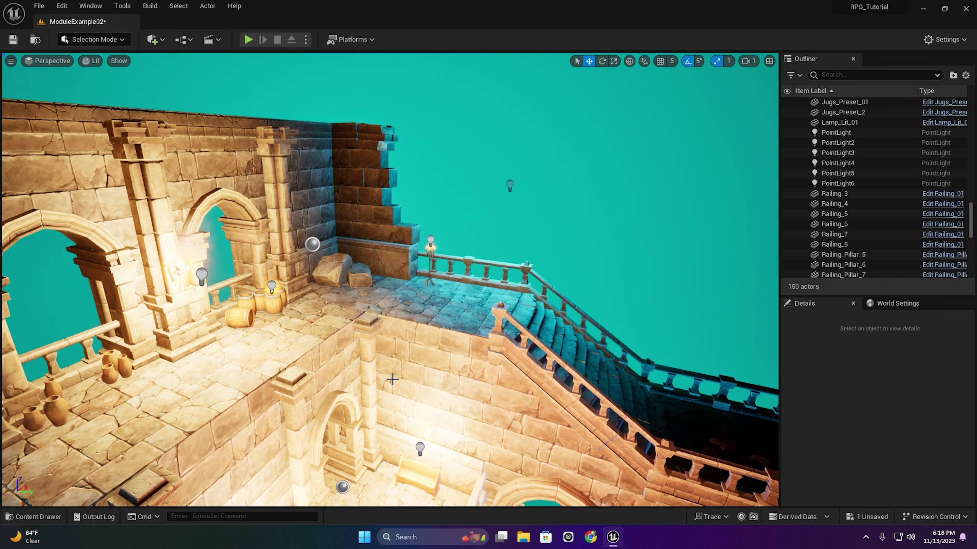
click(499, 314)
key(Delete)
click(525, 336)
key(Delete)
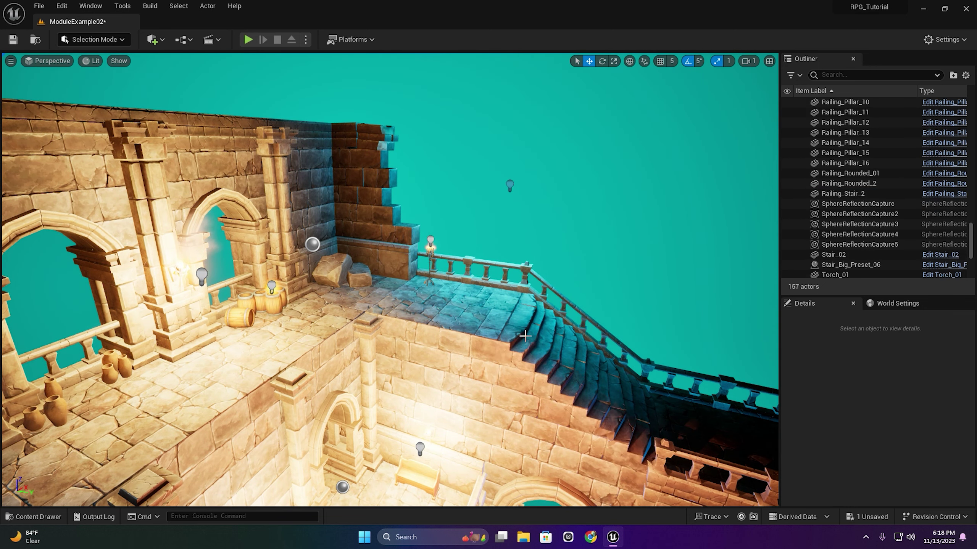
click(369, 322)
key(Delete)
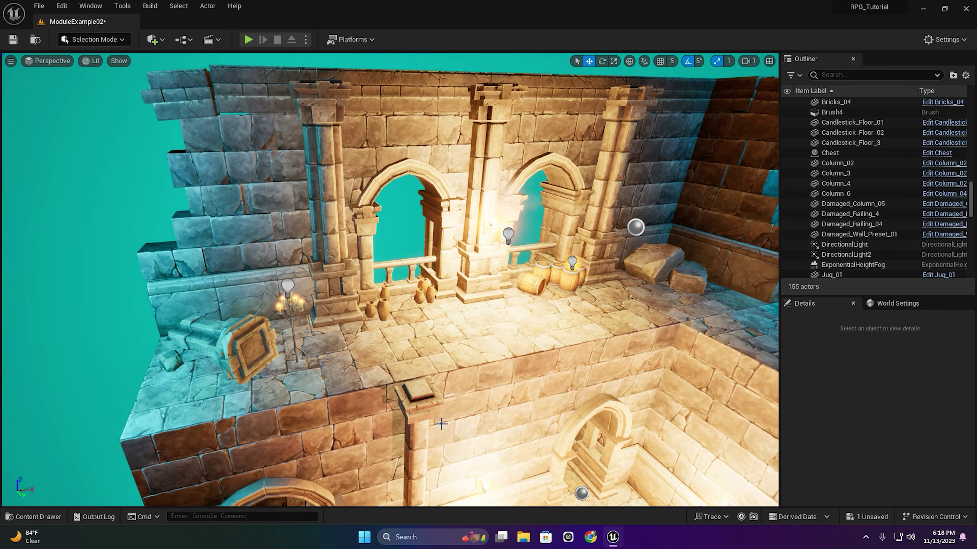
click(425, 429)
key(Delete)
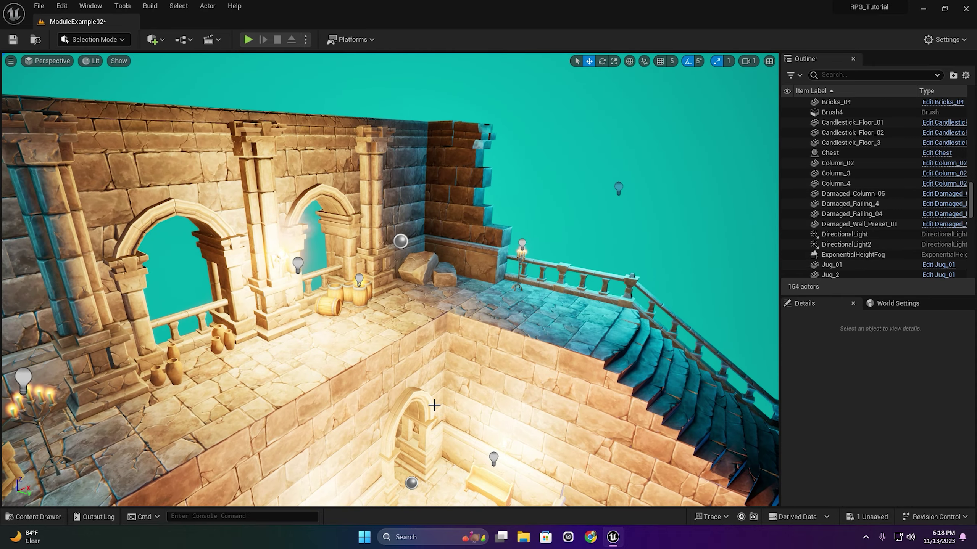
click(433, 403)
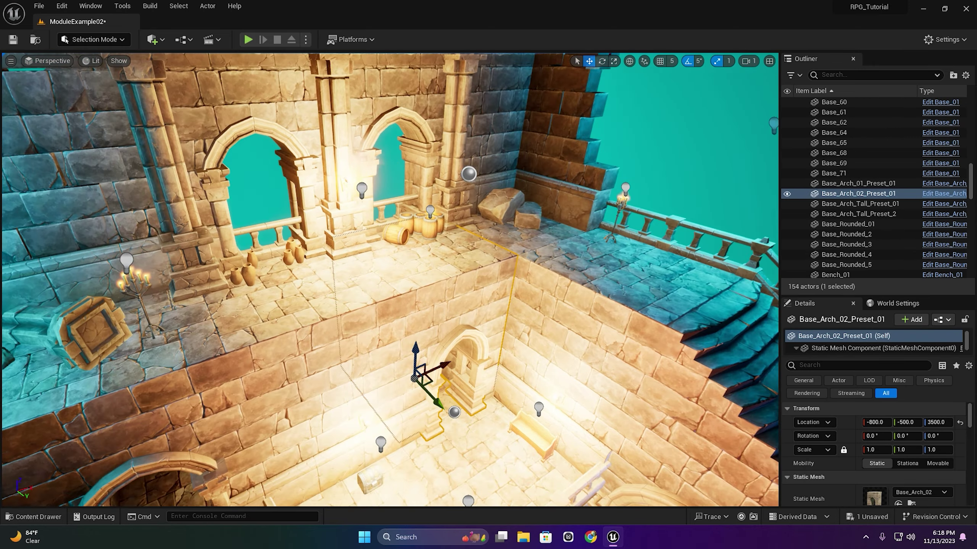
Duplicate the Base_68 platform block along X to fill the upper-floor gap.
right_drag(411, 345, 411, 345)
click(471, 288)
right_drag(471, 288, 471, 288)
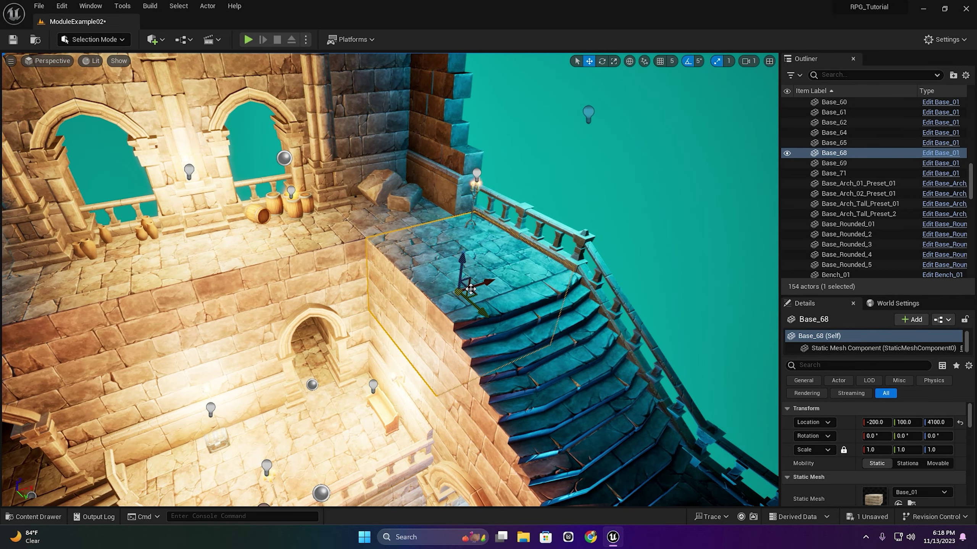
shift+drag(488, 284, 512, 284)
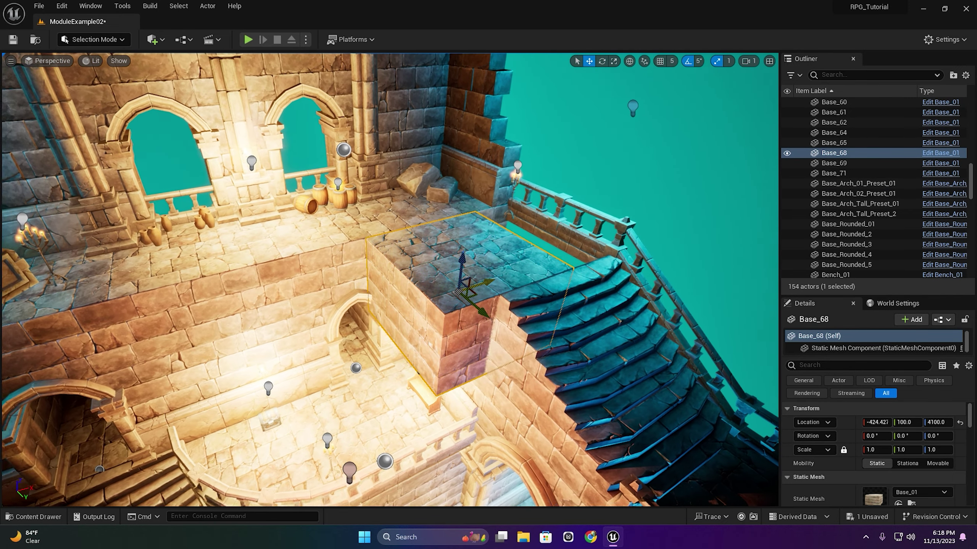
key(ctrl+z)
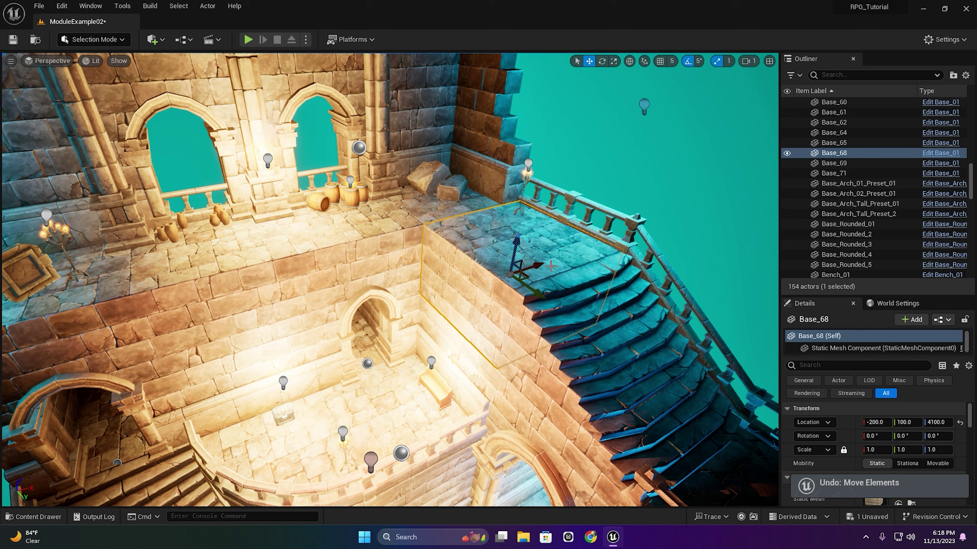
mouse_move(544, 266)
alt+mouse_down()
mouse_move(425, 288)
mouse_move(436, 287)
mouse_move(295, 335)
mouse_move(416, 301)
mouse_move(254, 304)
alt+mouse_up()
mouse_move(255, 304)
right_down()
mouse_move(254, 269)
mouse_move(255, 285)
right_up()
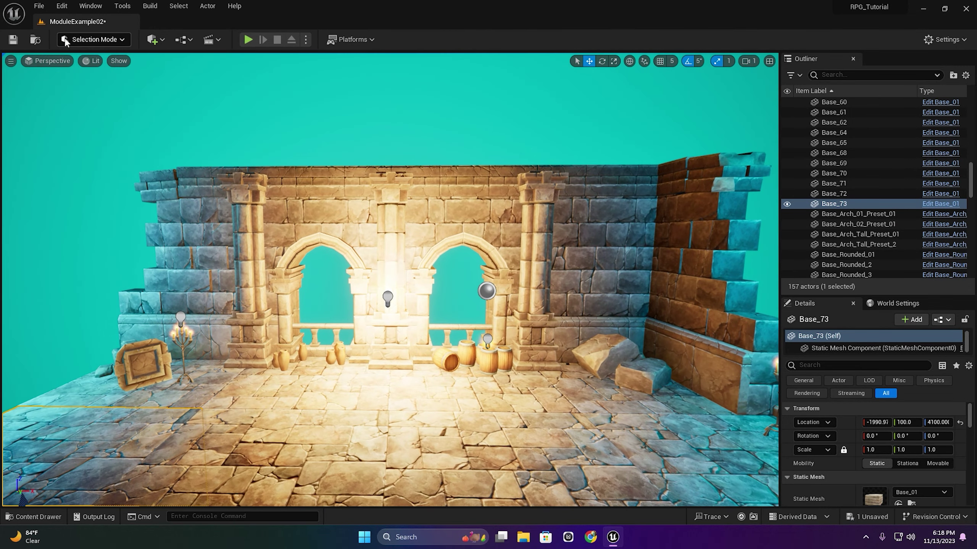
click(39, 6)
Save the current level, then browse the content drawer up to MultistoryDungeons.
click(87, 148)
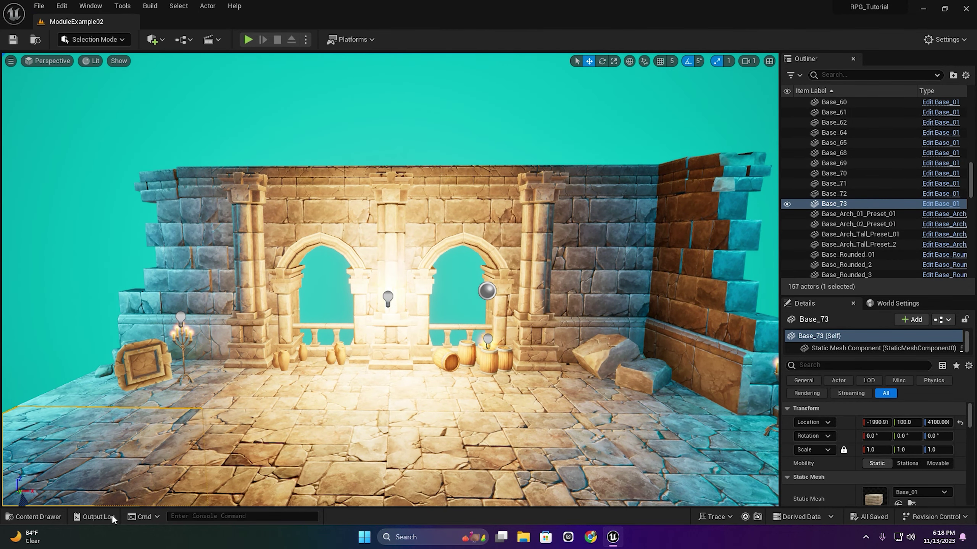
click(34, 516)
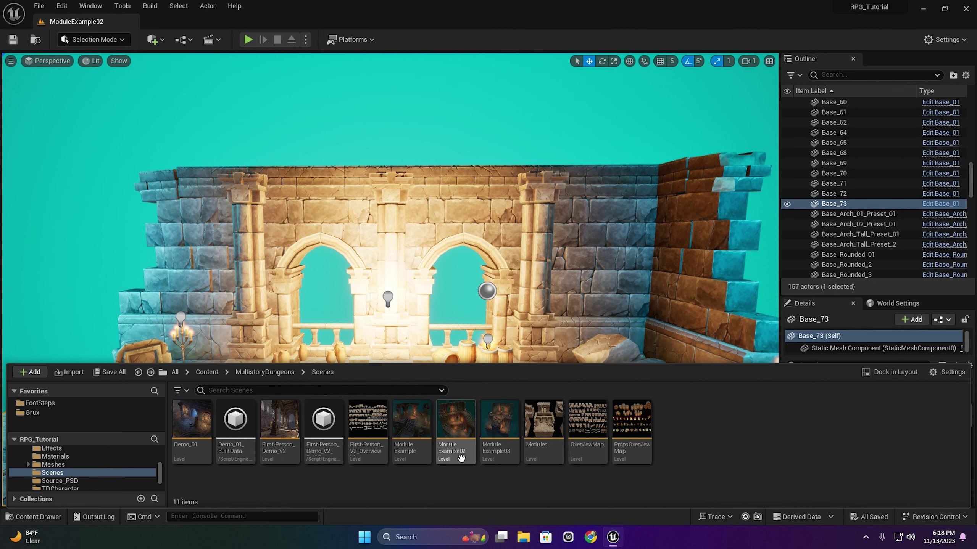
click(461, 458)
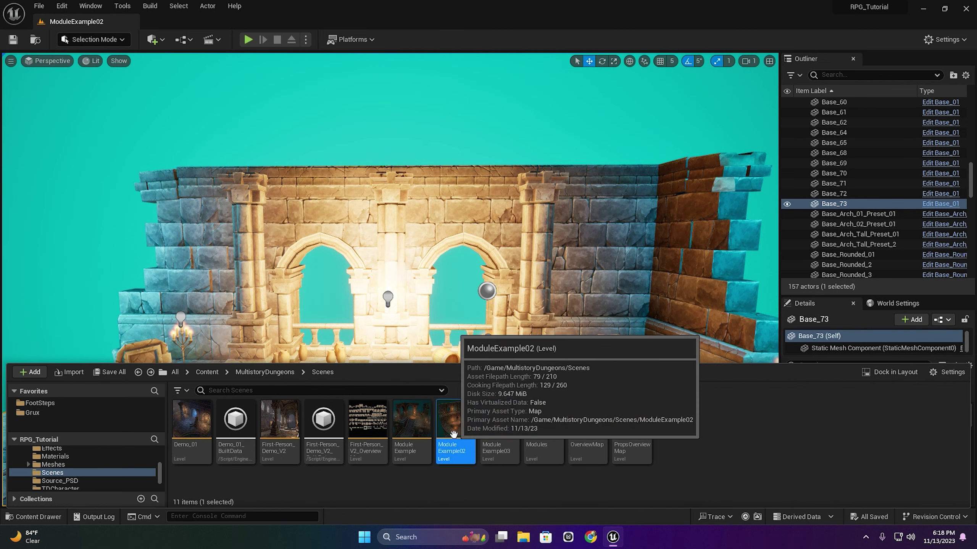
right_click(457, 446)
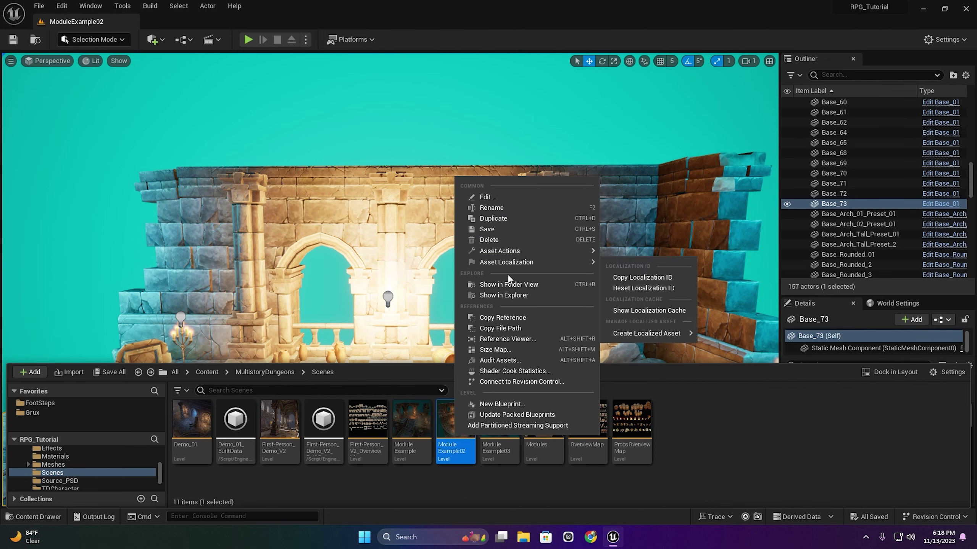
click(320, 373)
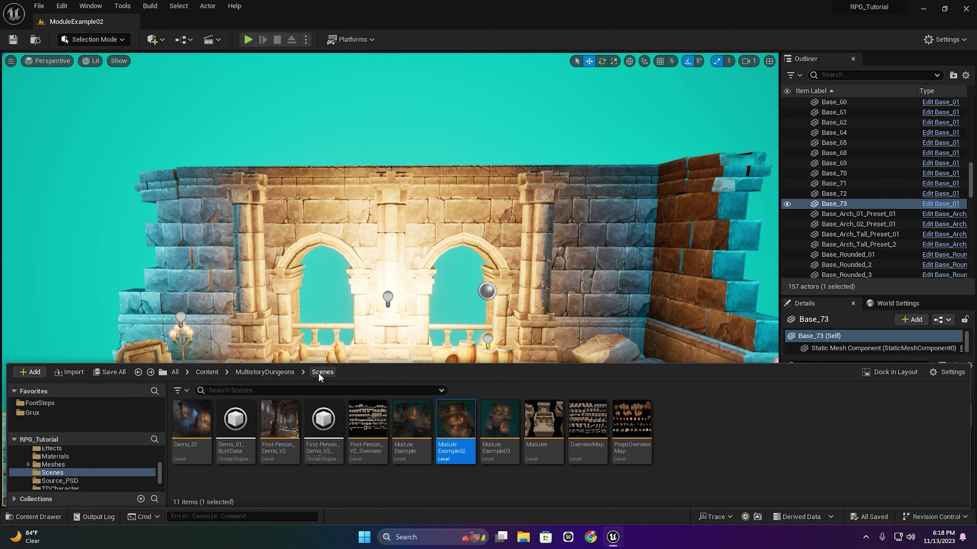
click(269, 372)
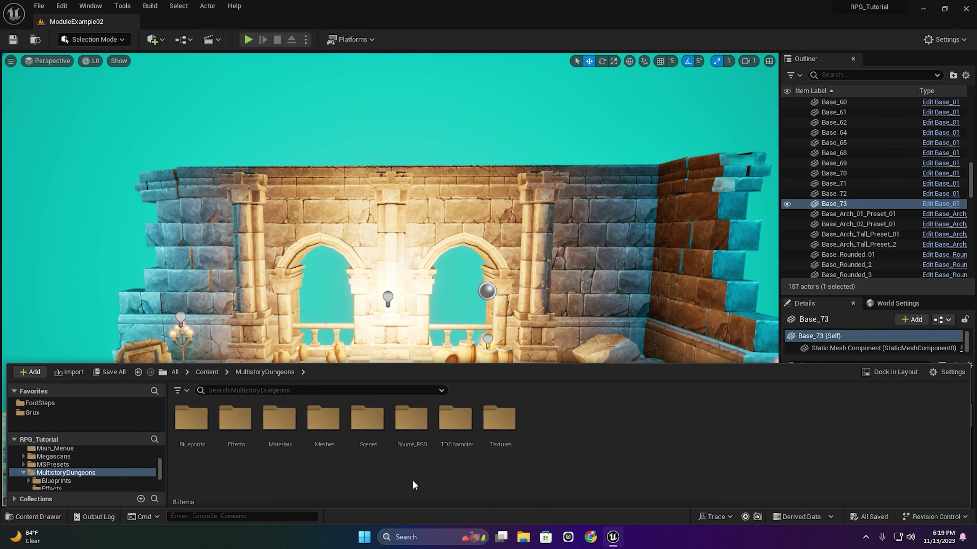
Add the Scenes folder to Favorites and remove FootSteps from Favorites.
right_click(366, 457)
click(413, 293)
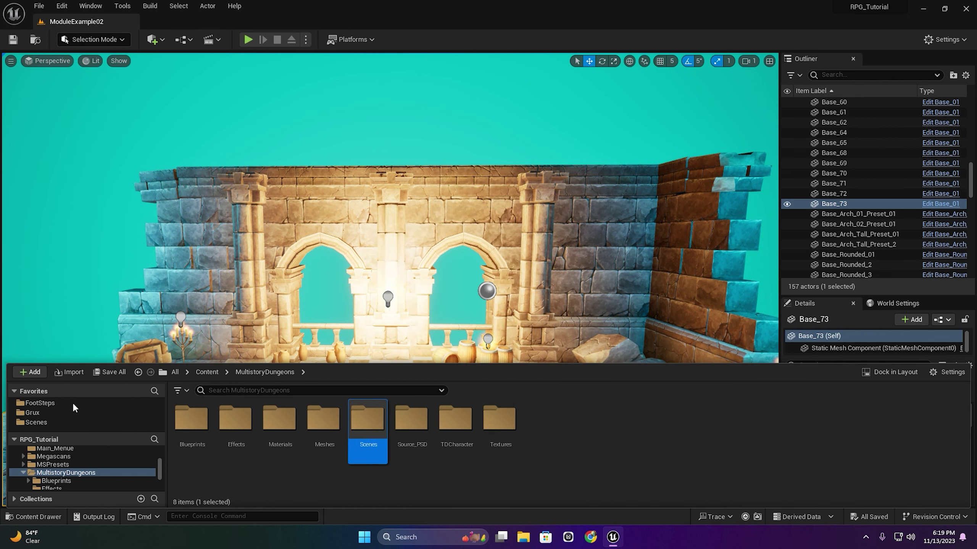
click(51, 422)
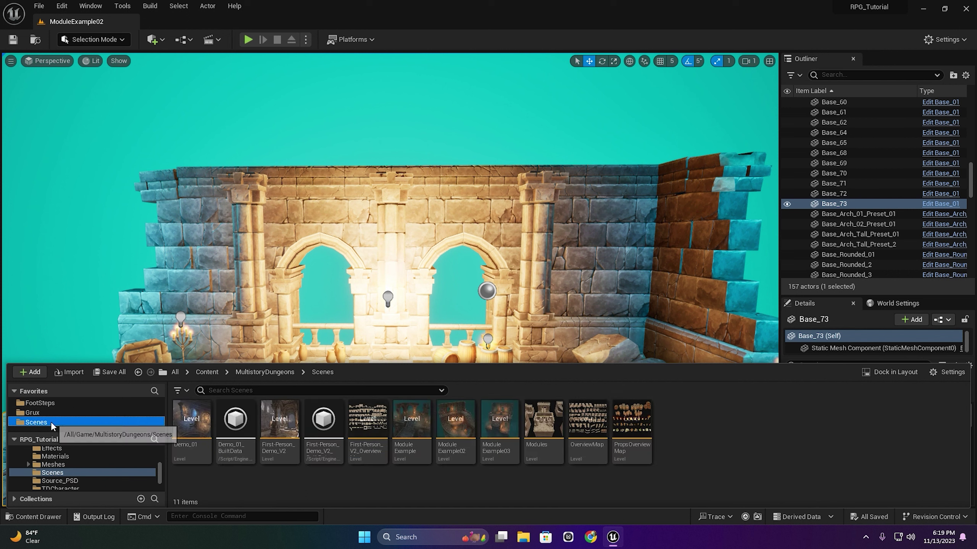
click(42, 404)
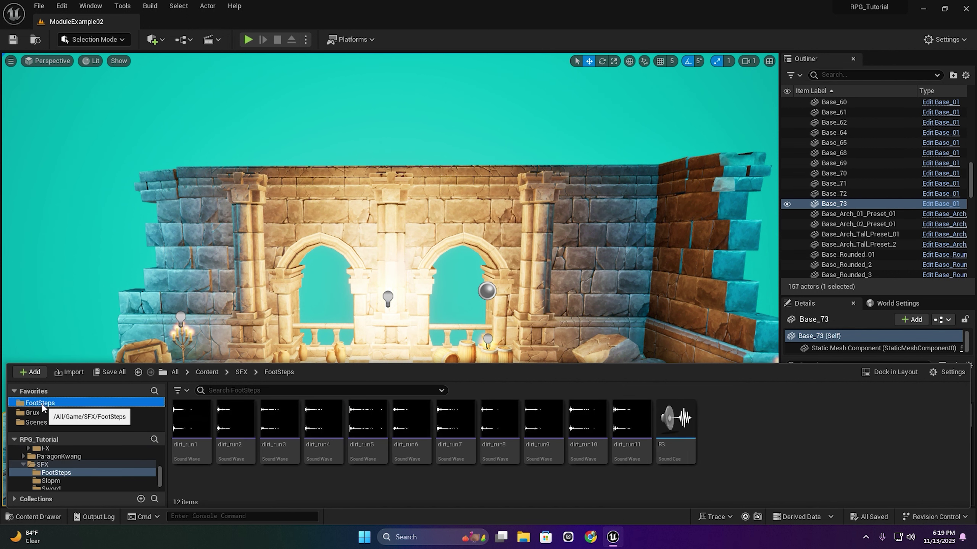
right_click(53, 403)
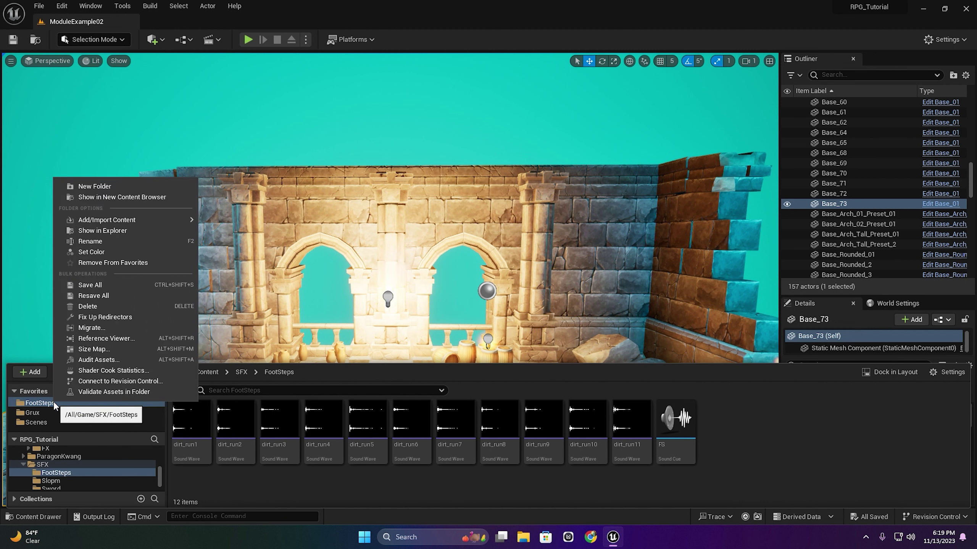
click(120, 264)
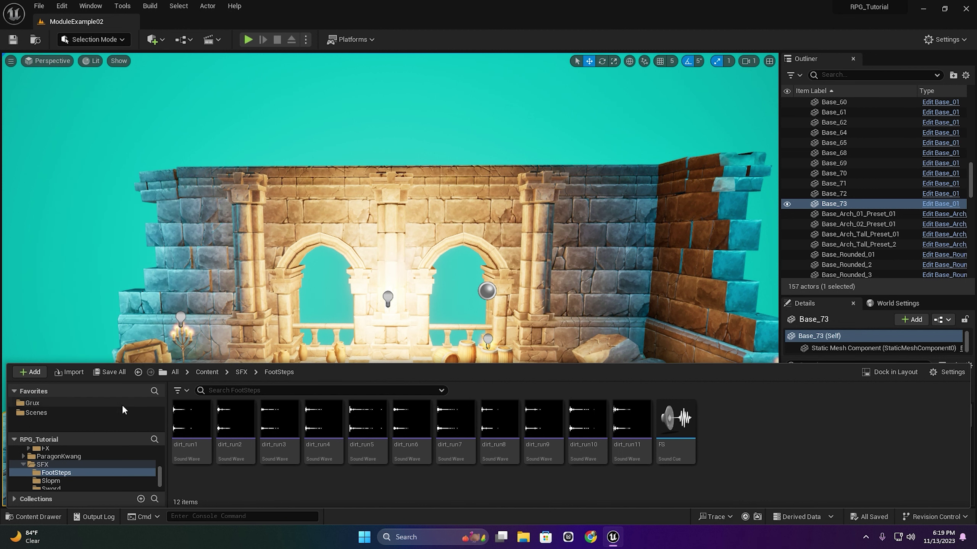
Browse through Content and back to the ParagonKwang folder.
click(83, 463)
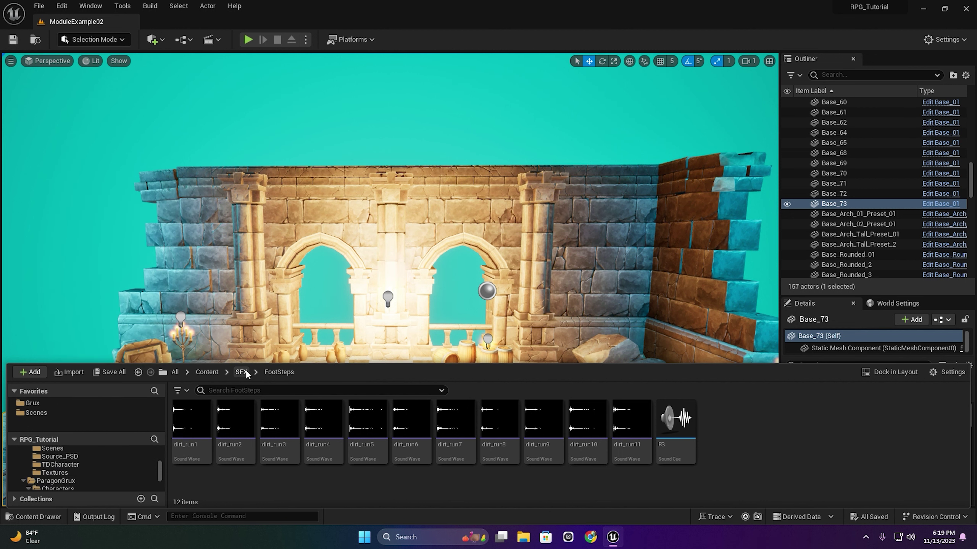
click(207, 372)
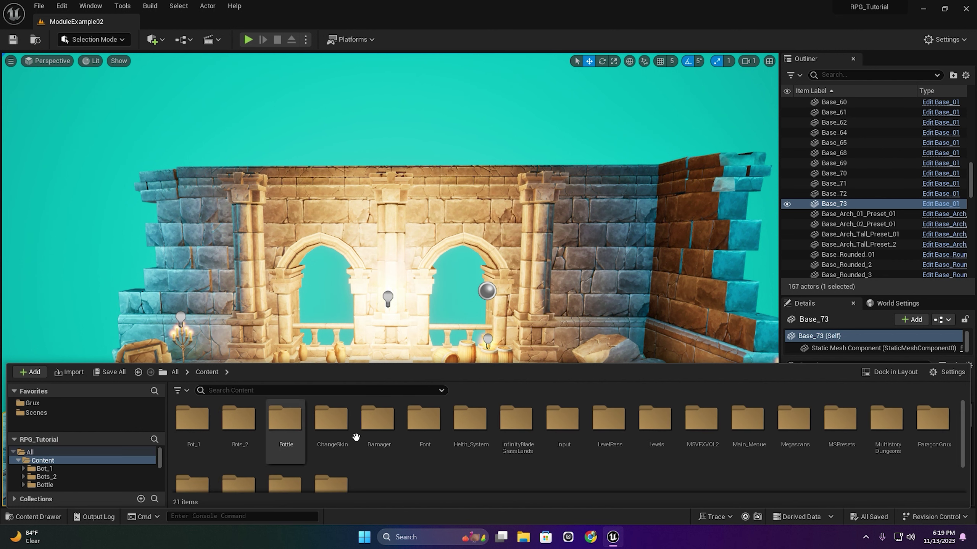
scroll(779, 476, down, 1)
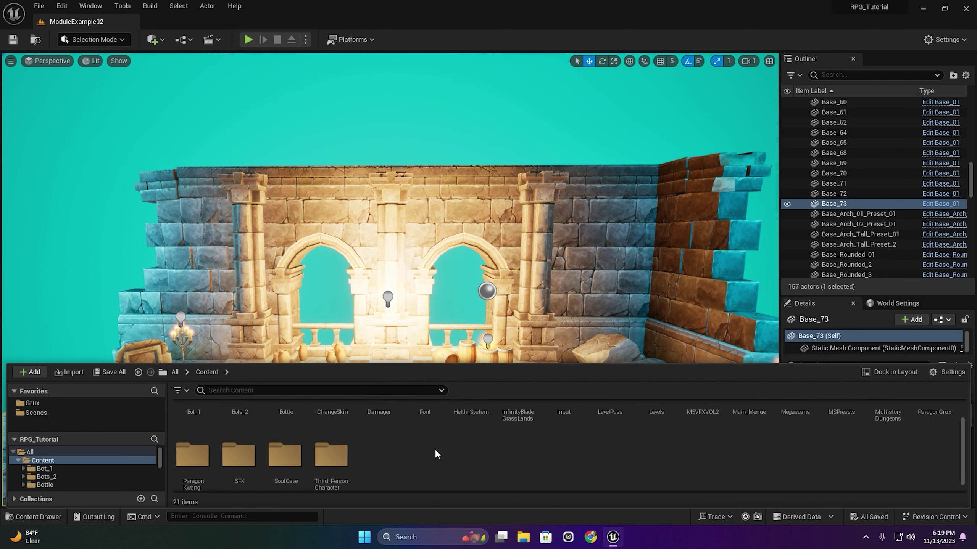
click(155, 453)
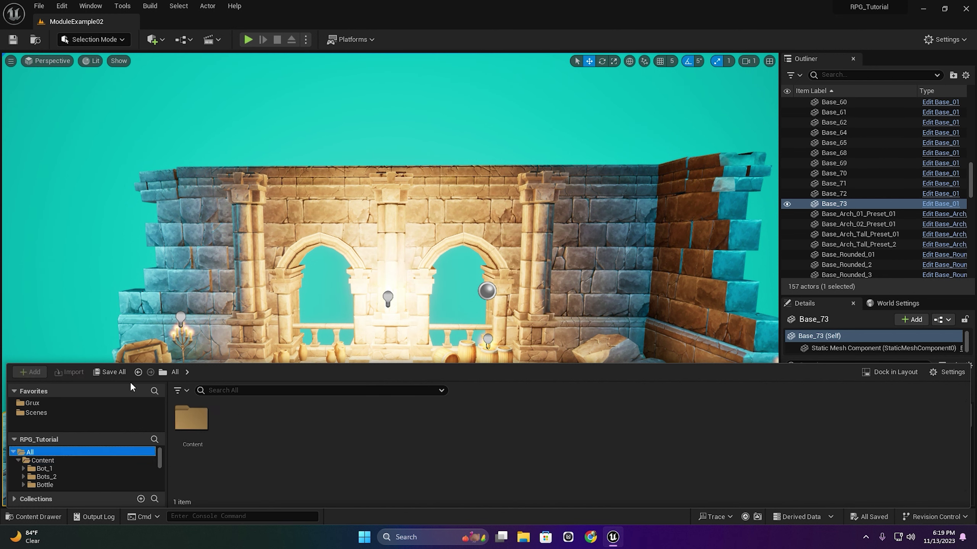
click(138, 372)
click(138, 372)
click(138, 372)
Open ParagonKwang/Characters/Heroes/Kwang/Animations and add that folder to Favorites.
double_click(208, 459)
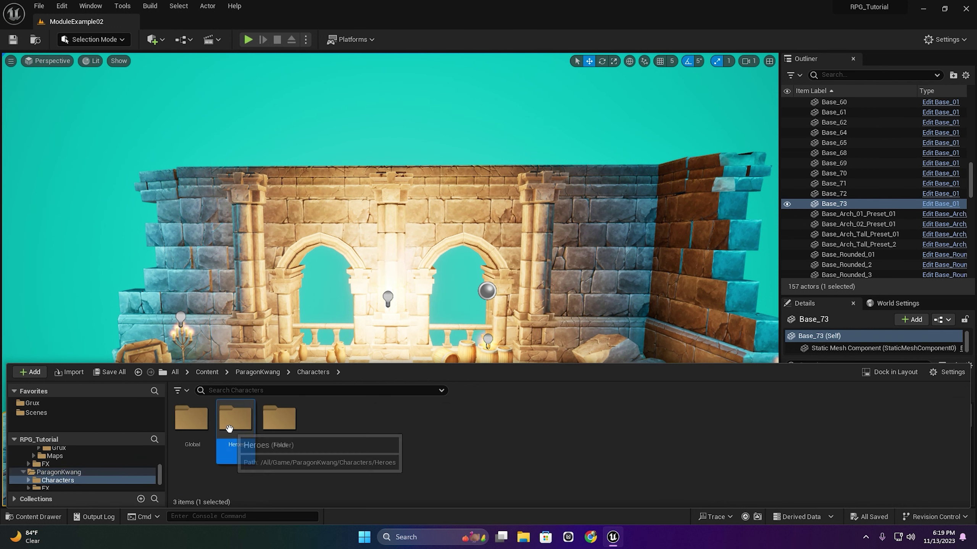
double_click(235, 421)
double_click(191, 421)
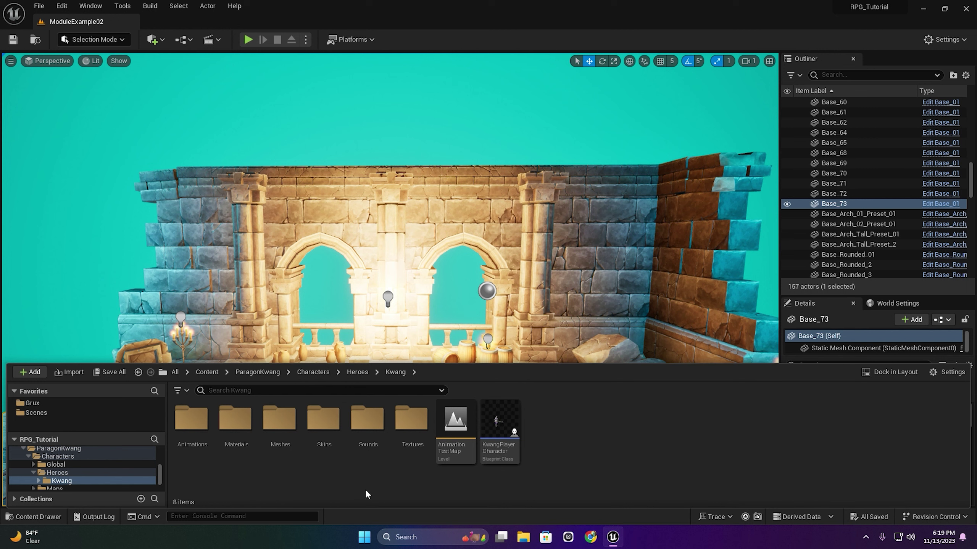
double_click(204, 442)
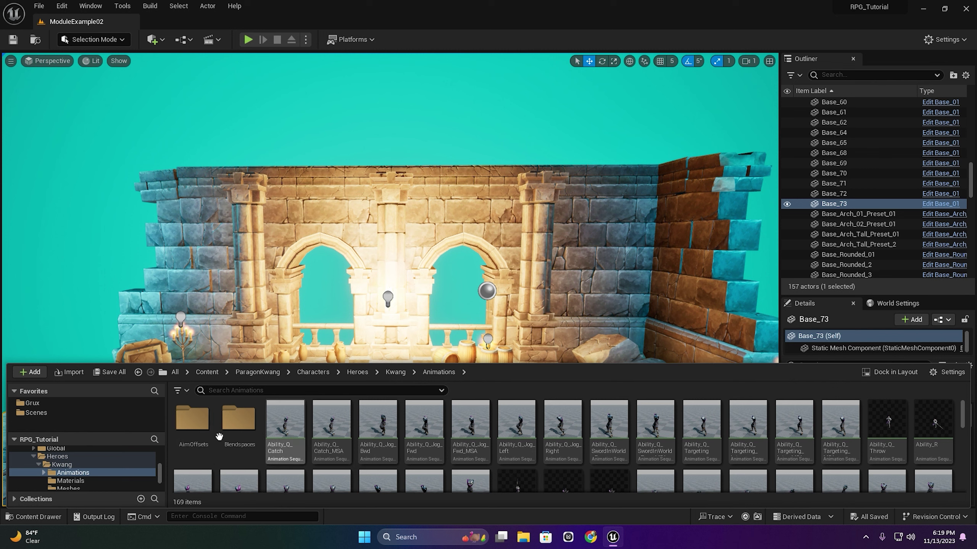
right_click(81, 473)
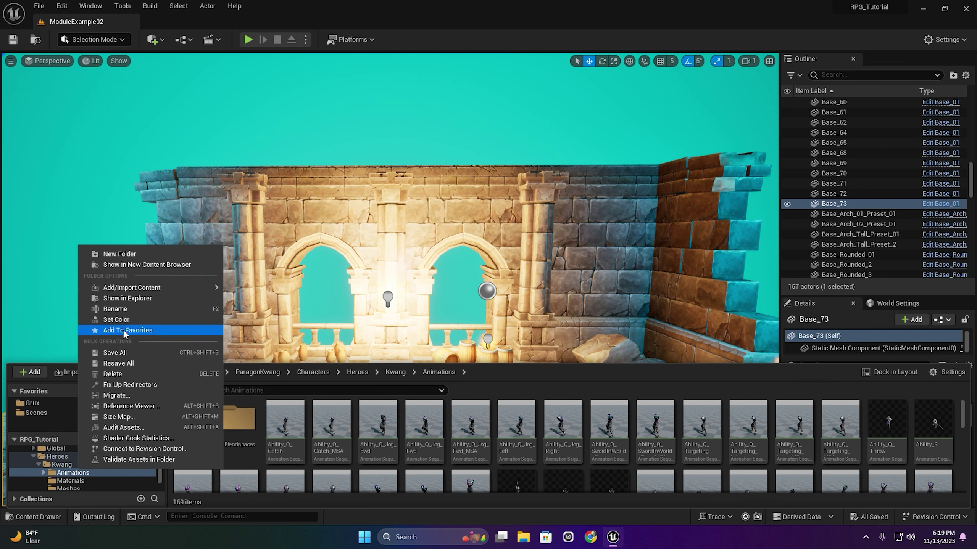
click(127, 330)
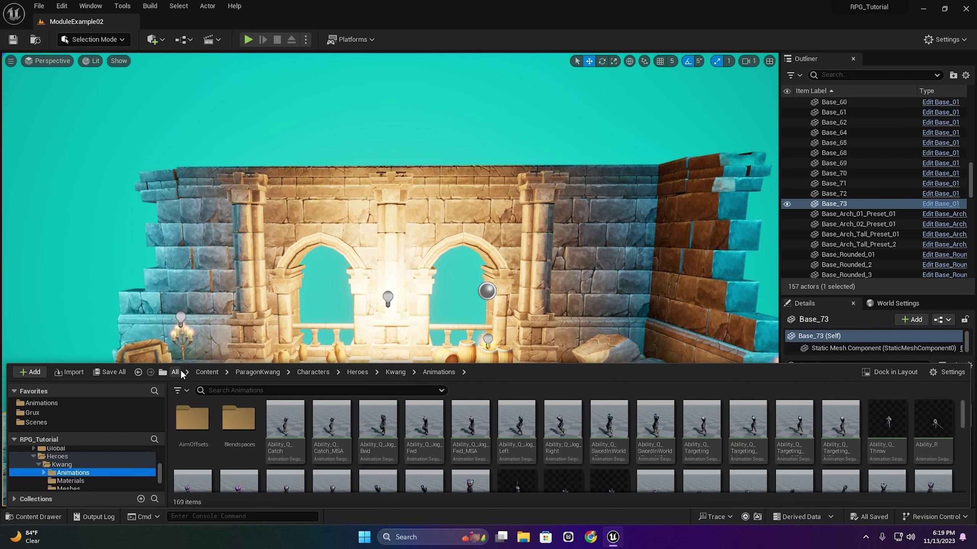
Go back to Content and open the Main_Menue folder.
click(207, 372)
scroll(423, 469, down, 3)
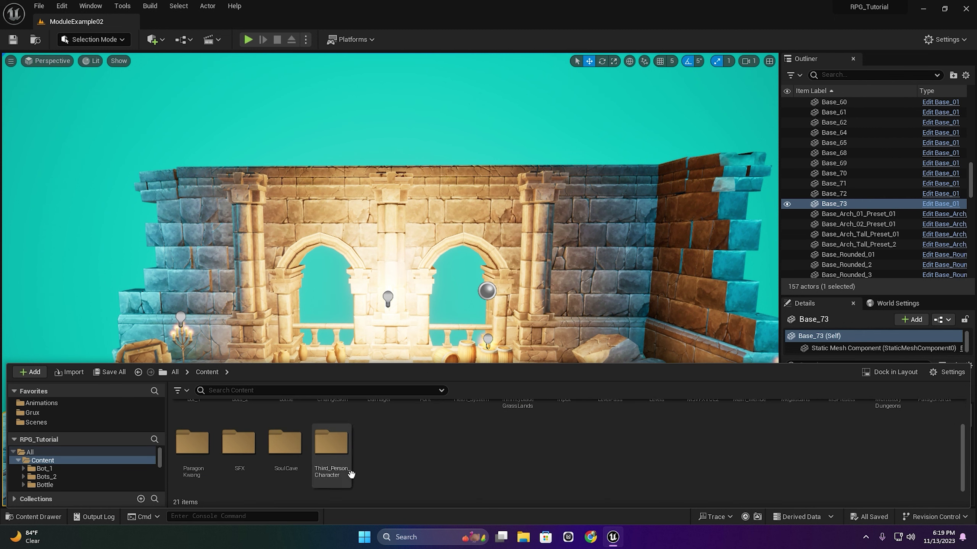
scroll(480, 475, up, 2)
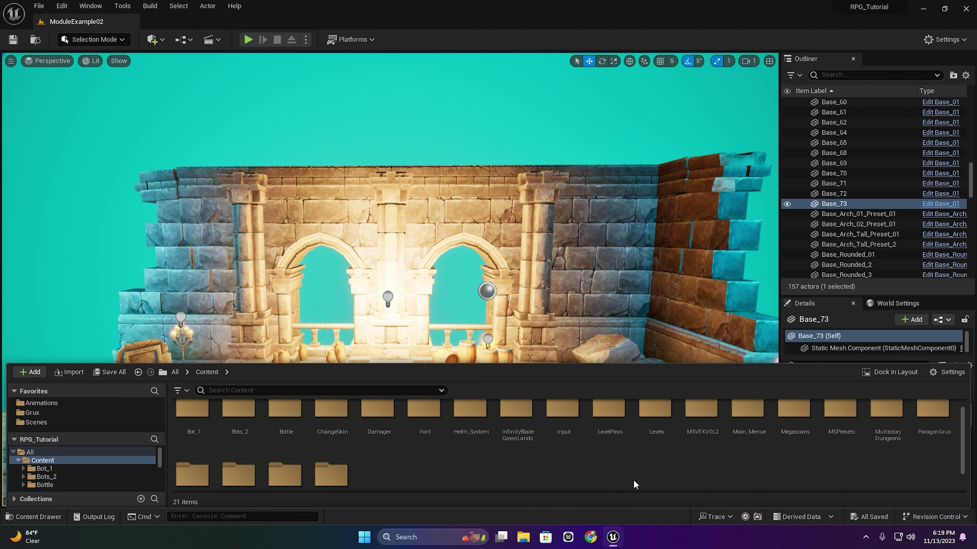
scroll(634, 483, up, 1)
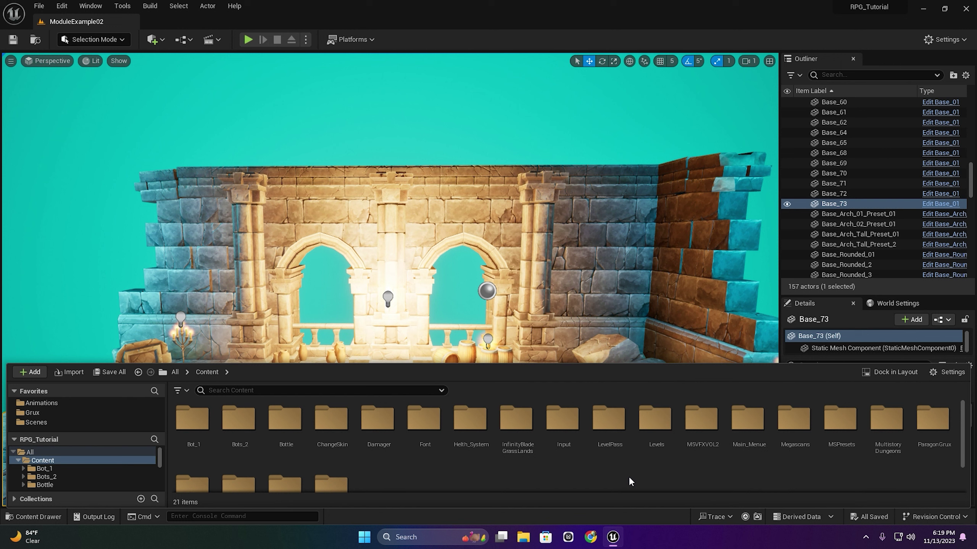
scroll(630, 478, down, 2)
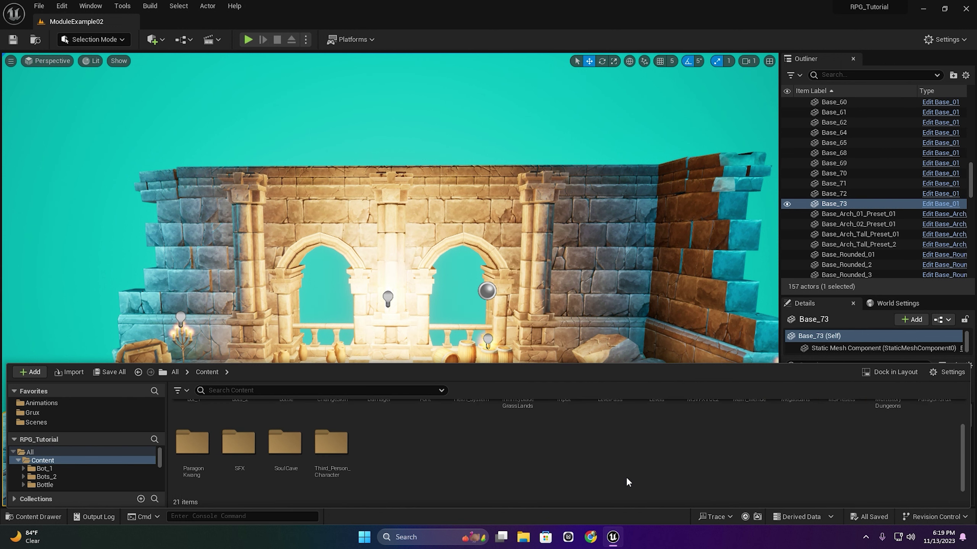
scroll(625, 477, up, 2)
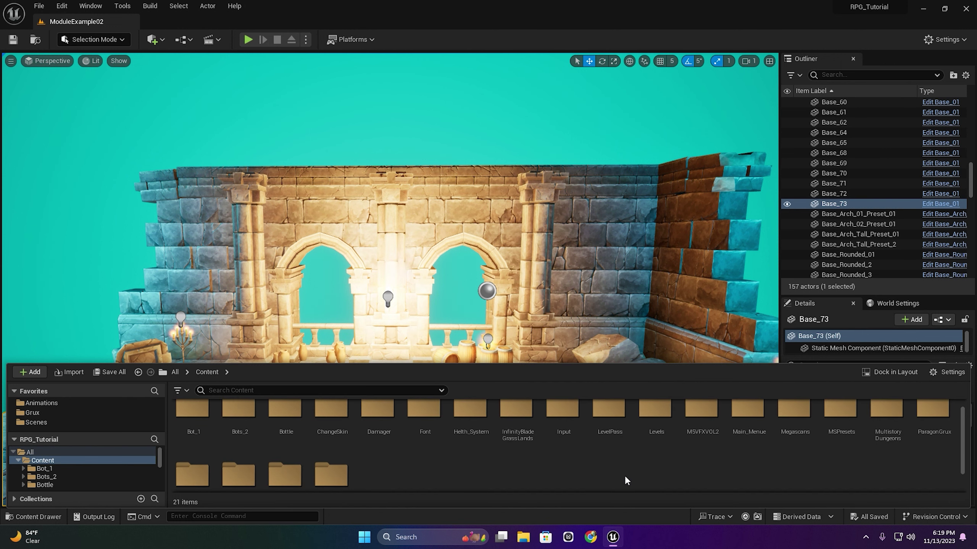
double_click(746, 423)
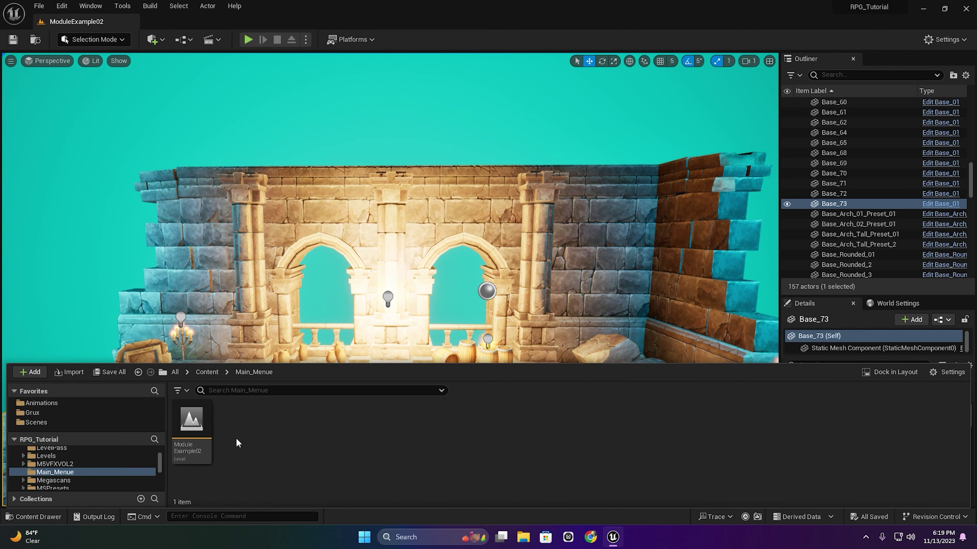
Force-delete the ModuleExample02 level copy from Main_Menue.
click(191, 427)
key(Delete)
click(414, 433)
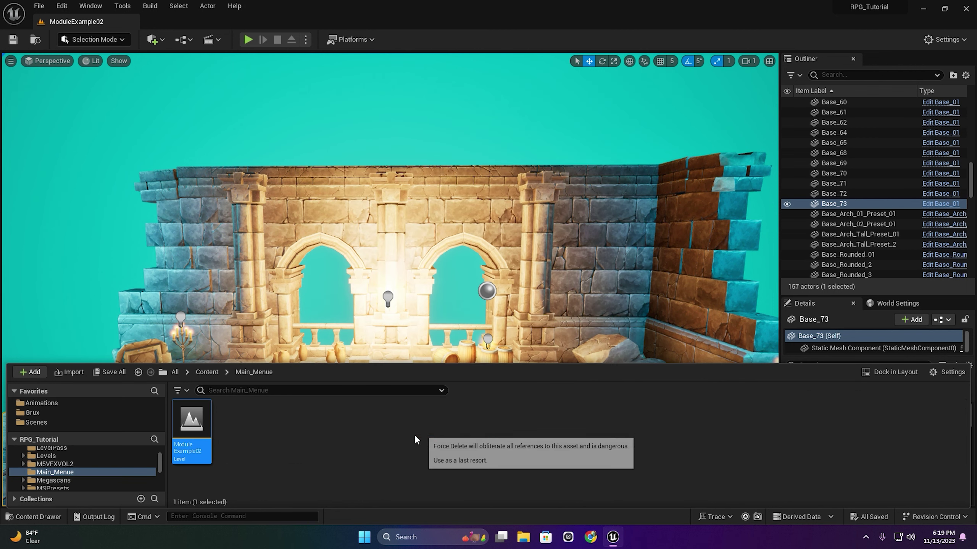
right_click(247, 436)
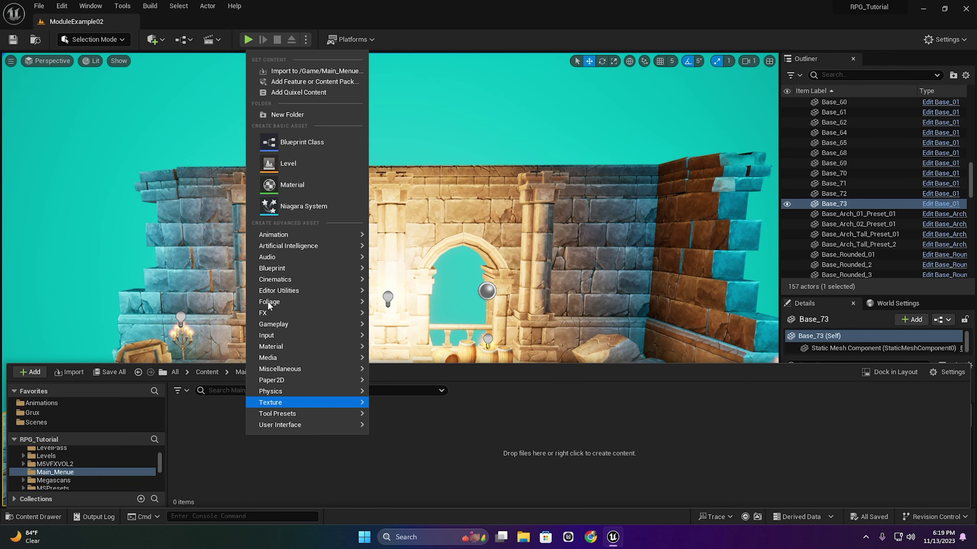
Create a Character-based Blueprint class named MainMenu and open it in the Blueprint editor.
click(296, 141)
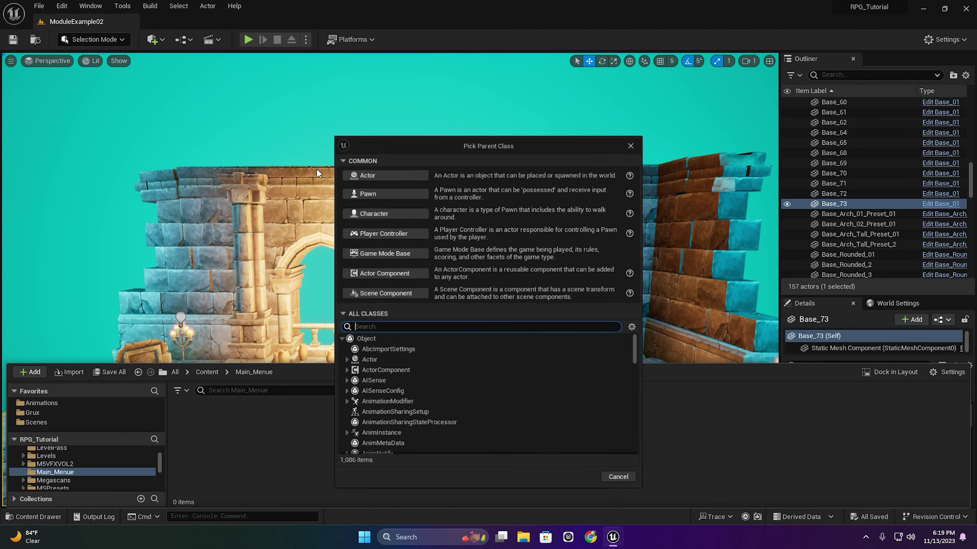
click(379, 220)
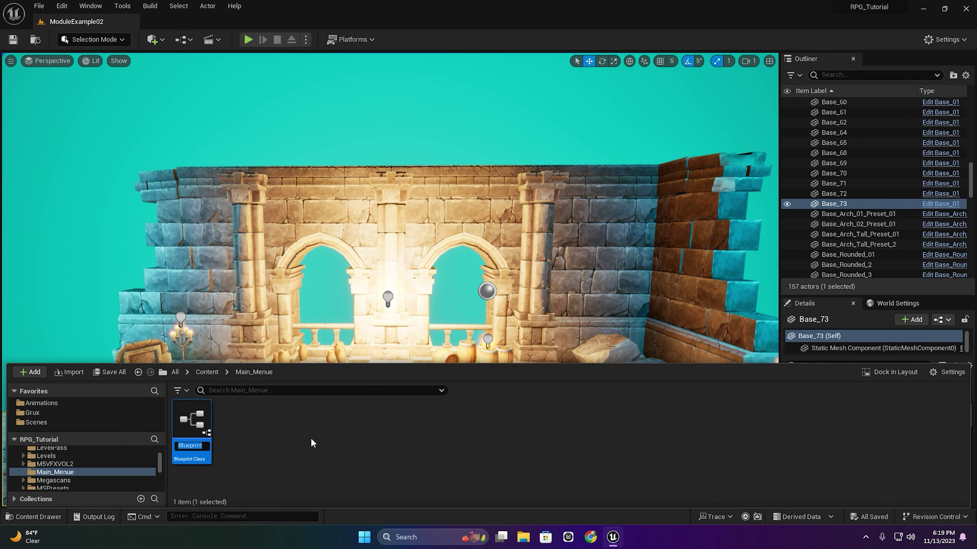
text(BP_MainMenu)
key(Return)
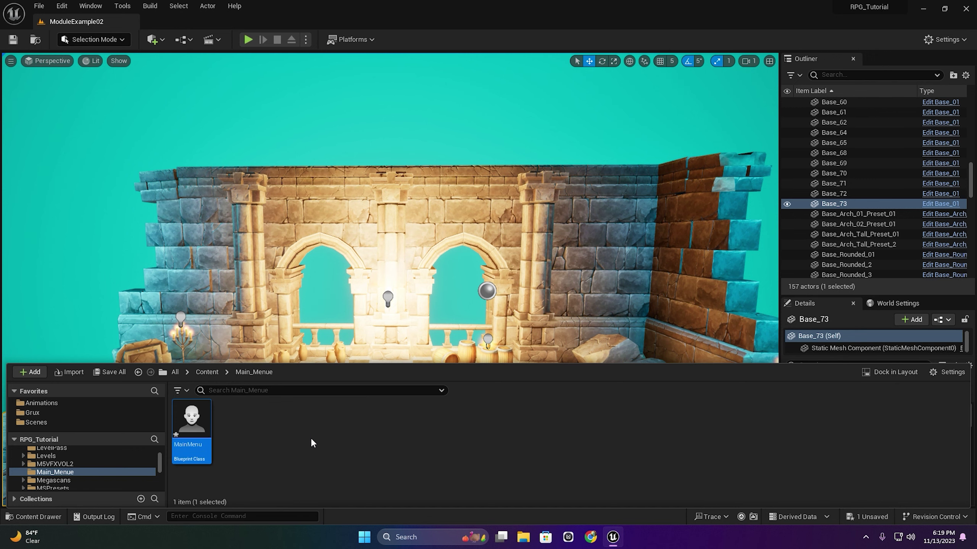
double_click(196, 423)
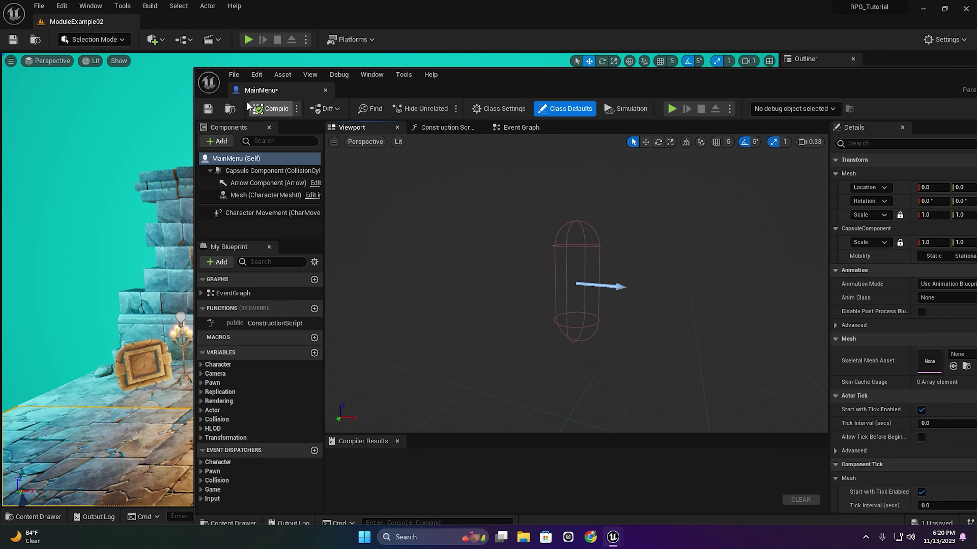
Dock the Blueprint editor and give the character the KwangSunrise skeletal mesh.
drag(246, 91, 182, 21)
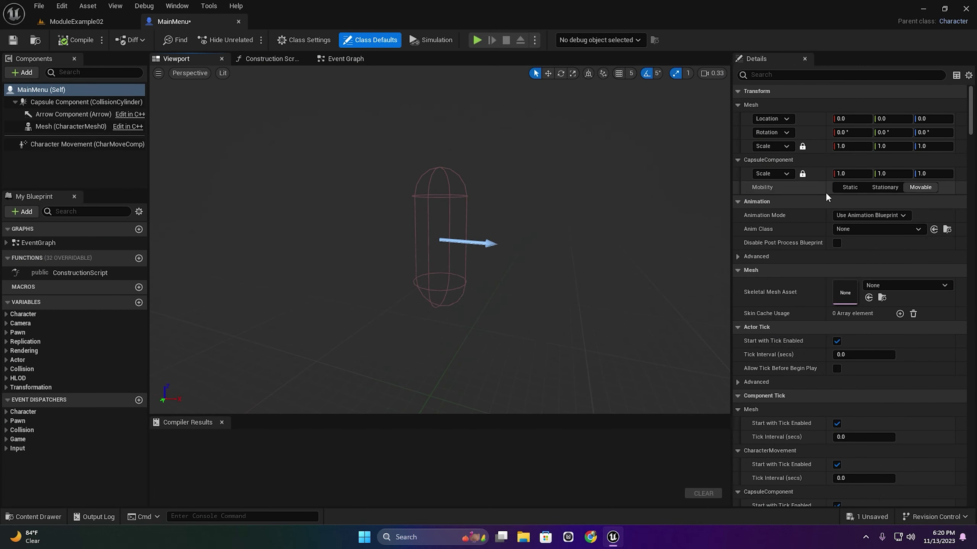
click(885, 286)
text(kw)
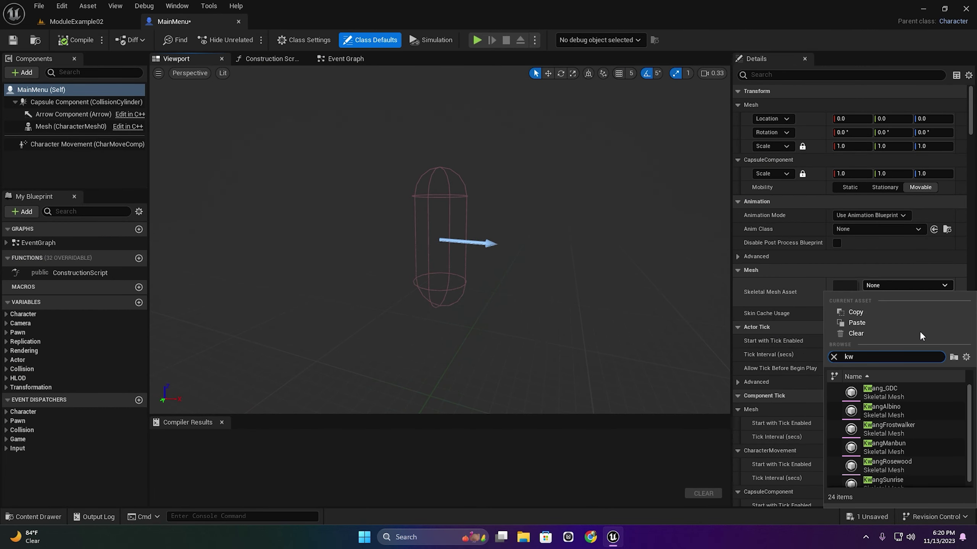
text(a)
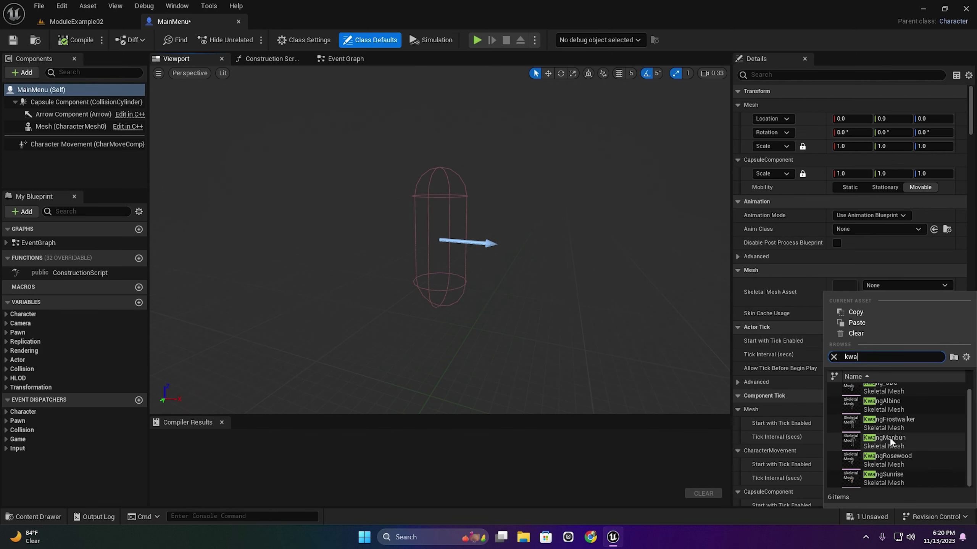
click(884, 477)
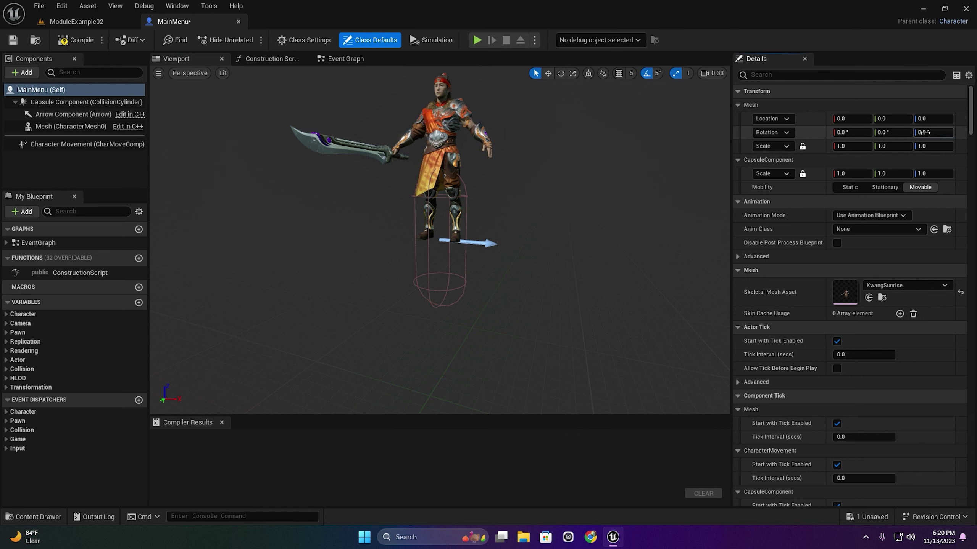
Rotate the mesh to 270° on Z, lower it to -90, and compile the Blueprint.
drag(928, 132, 928, 133)
text(27)
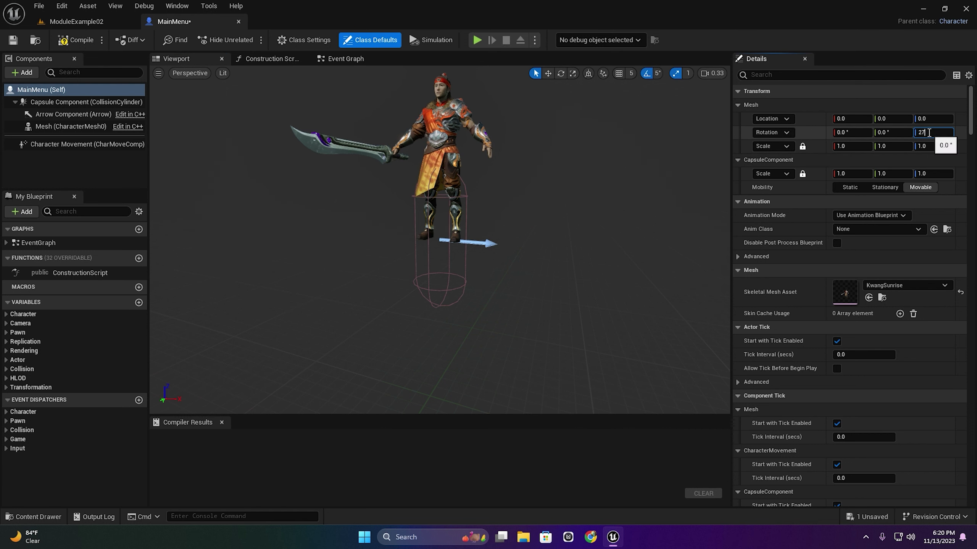
text(0)
key(Return)
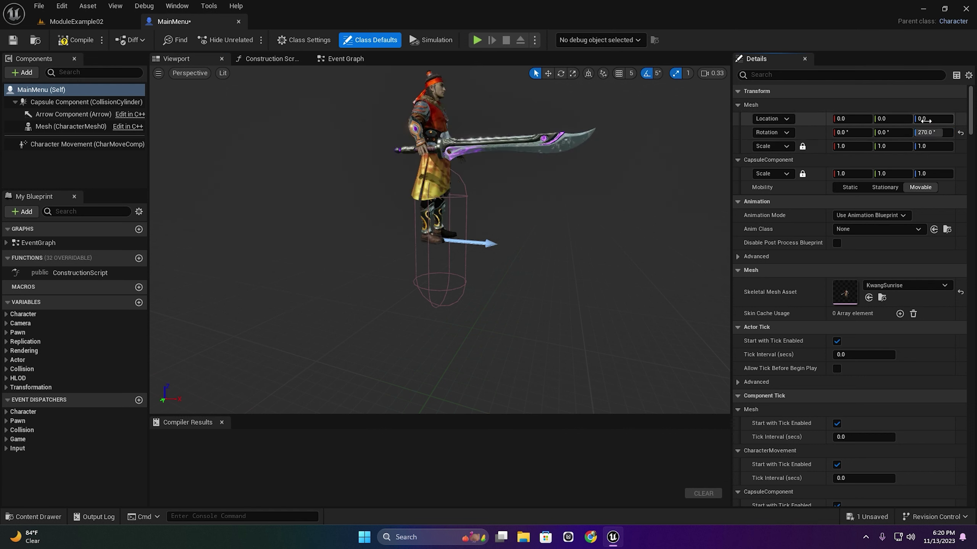
text(-90)
key(Return)
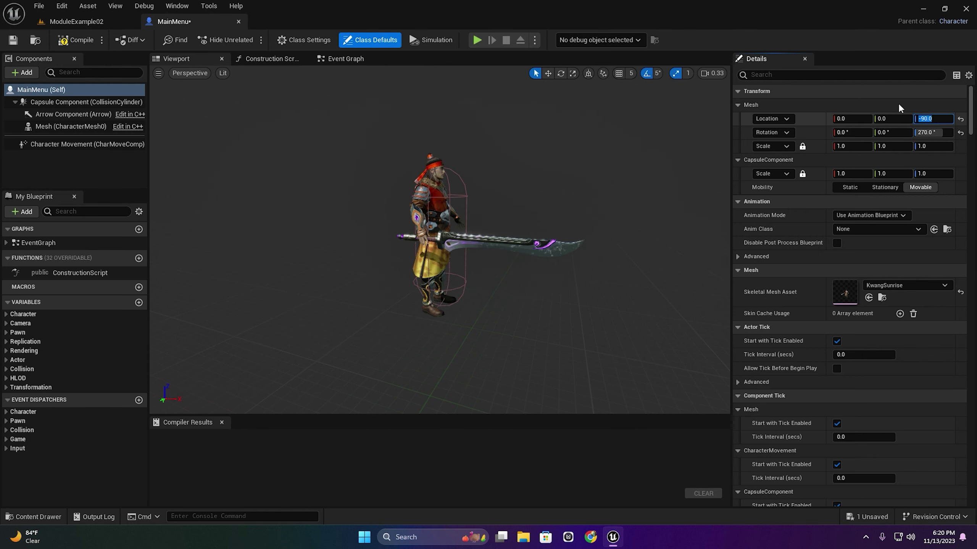
click(76, 40)
click(33, 516)
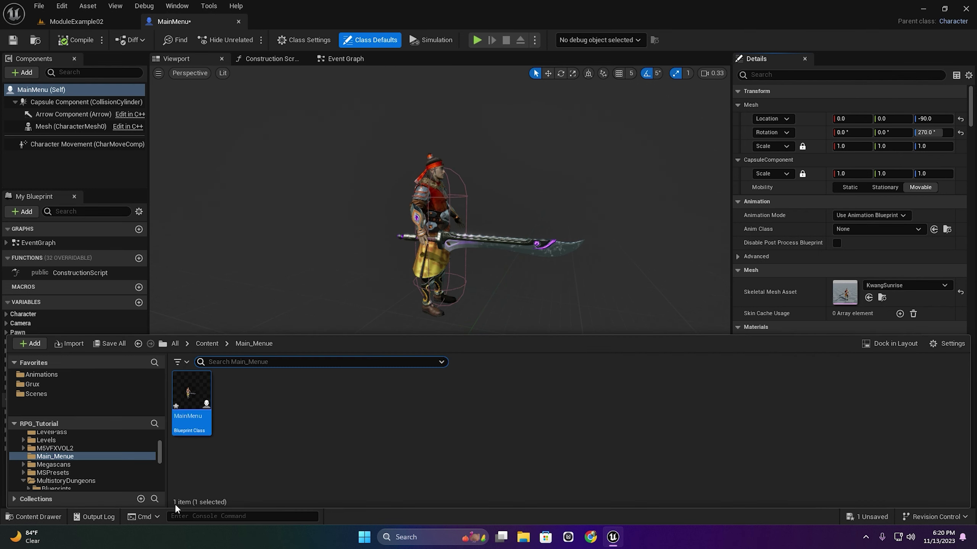
Create the Kwang_Skeleton Animation Blueprint MainMenueLOOP and assign it as MainMenu's Anim Class.
right_click(294, 392)
mouse_move(335, 244)
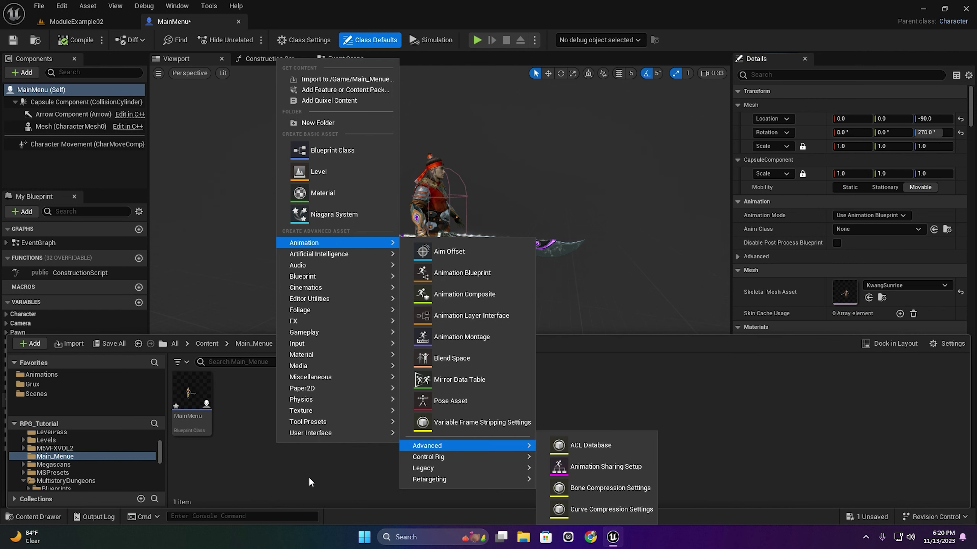
click(448, 273)
text(kw)
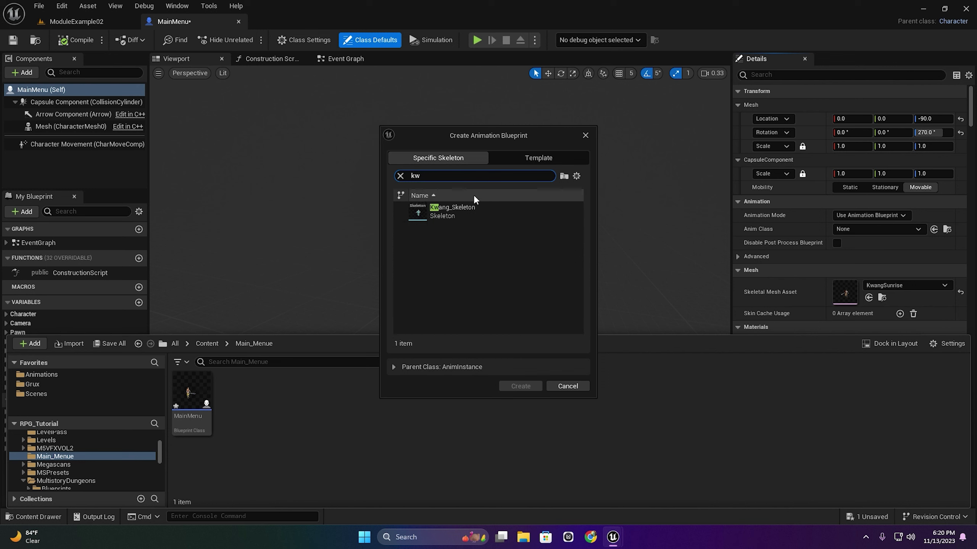
click(481, 212)
click(520, 387)
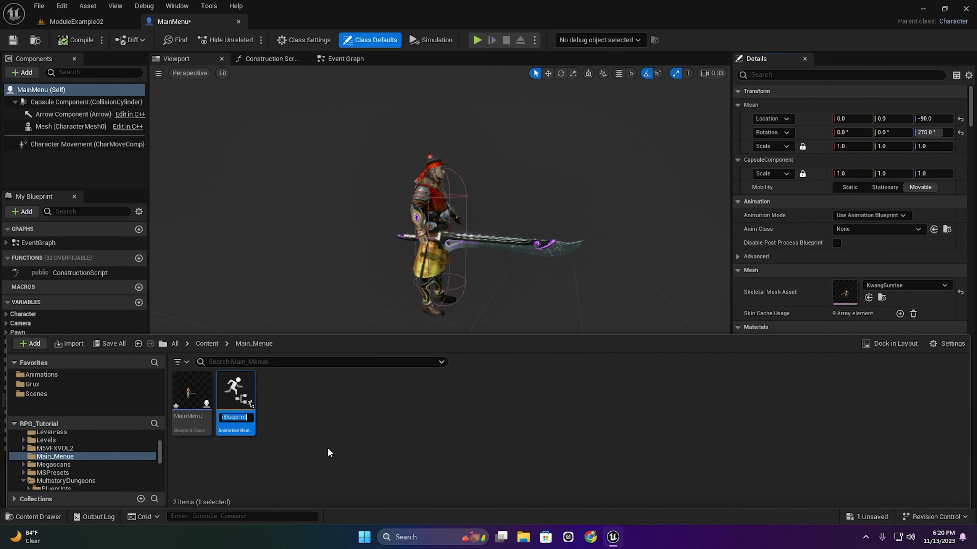
text(MainMen)
text(ueL00)
text(P)
key(Return)
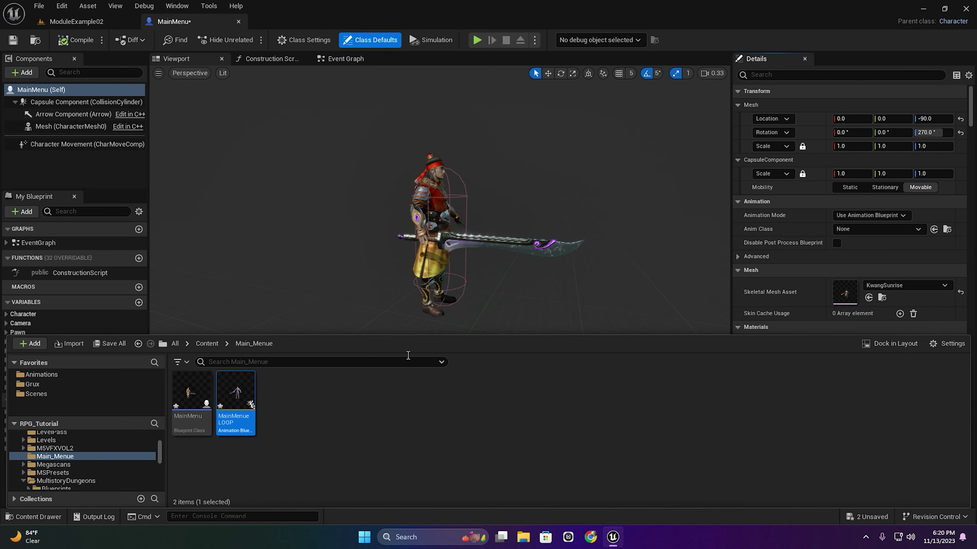
click(934, 229)
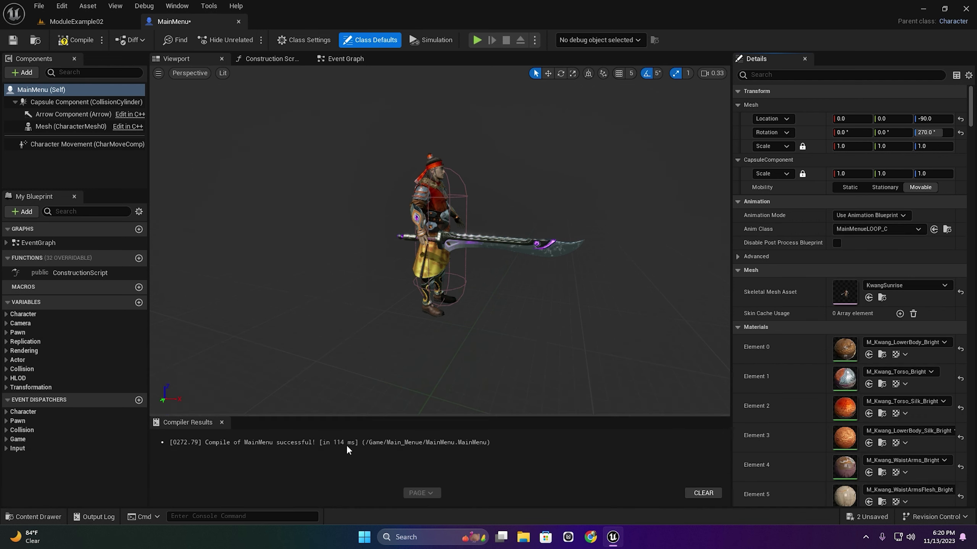
click(34, 517)
Open MainMenueLOOP and wire a Random Sequence Player node into the AnimGraph's Output Pose.
double_click(231, 396)
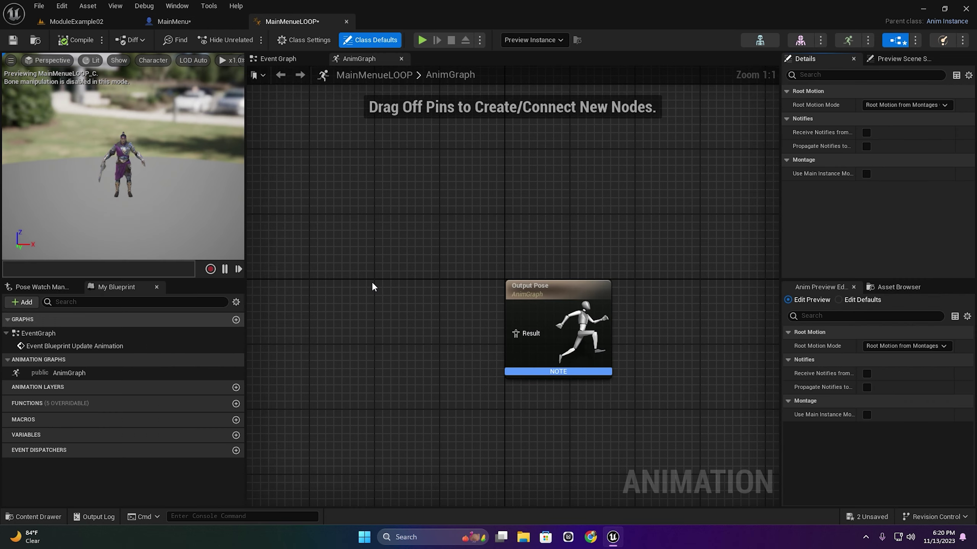
drag(521, 279, 413, 279)
text(random)
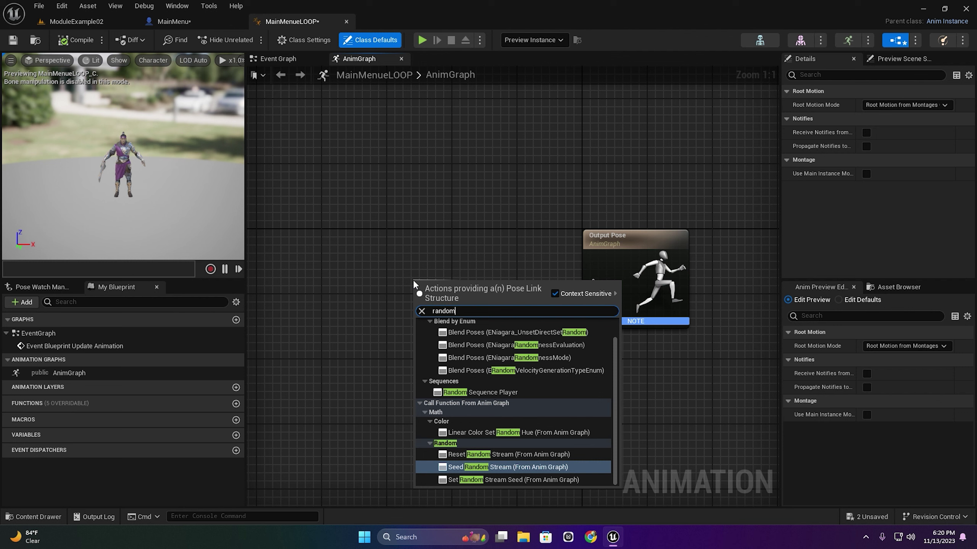
text(an)
key(BackSpace)
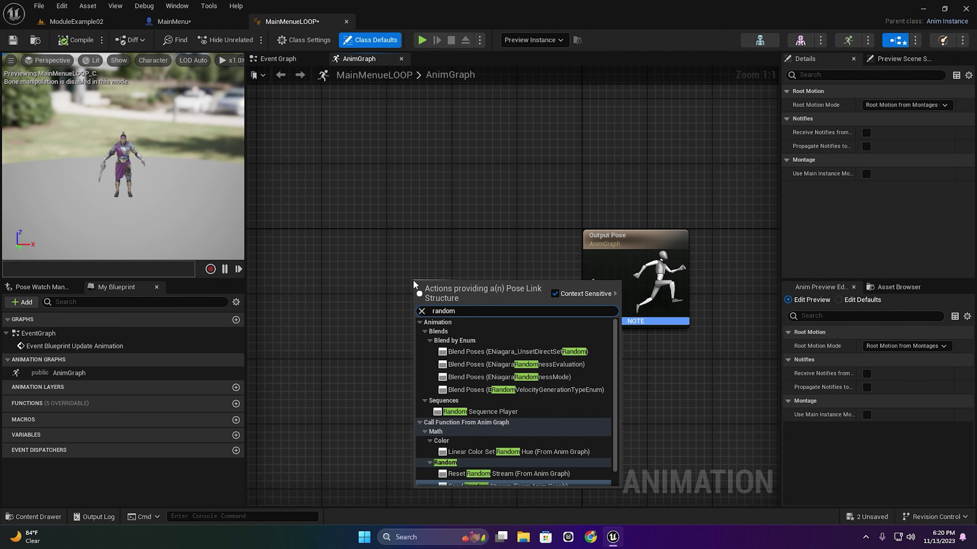
text(seq)
click(469, 342)
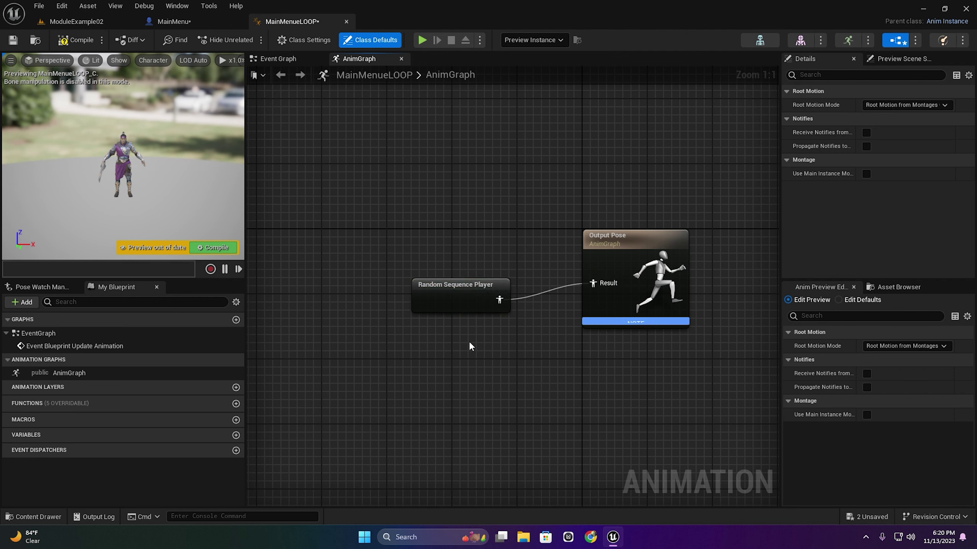
drag(477, 280, 481, 268)
click(33, 516)
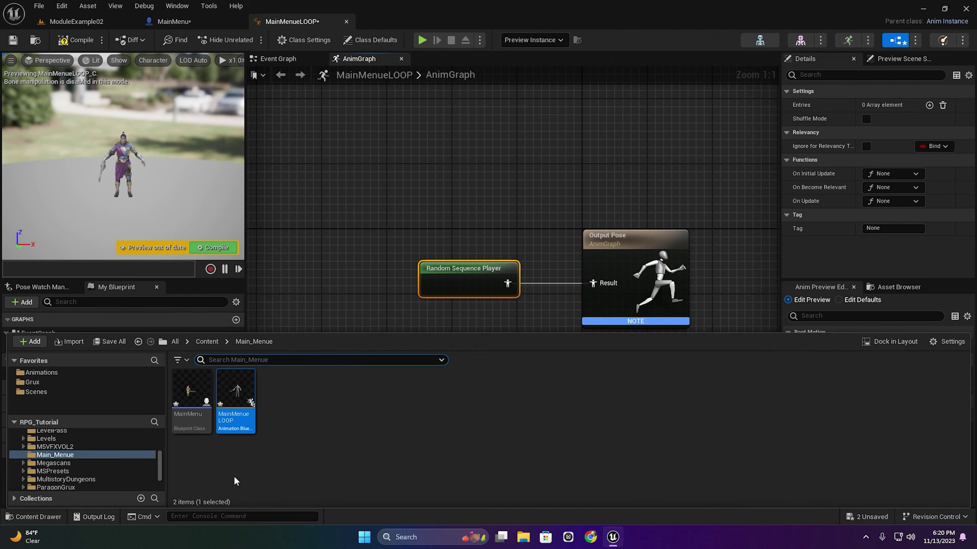
Find Kwang's emote animations, open Emote_DeepBreath, and filter the asset list for 'emote'.
click(37, 392)
click(42, 372)
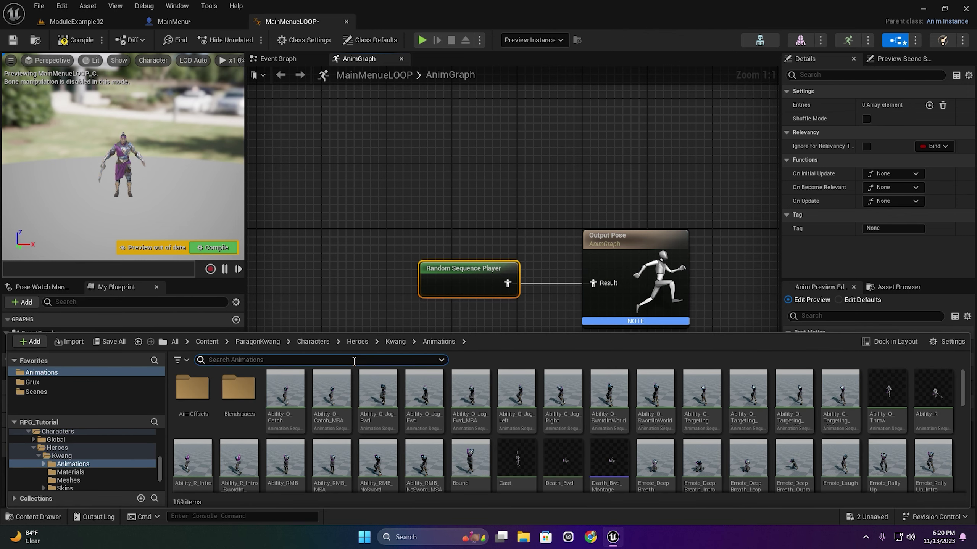
text(emo)
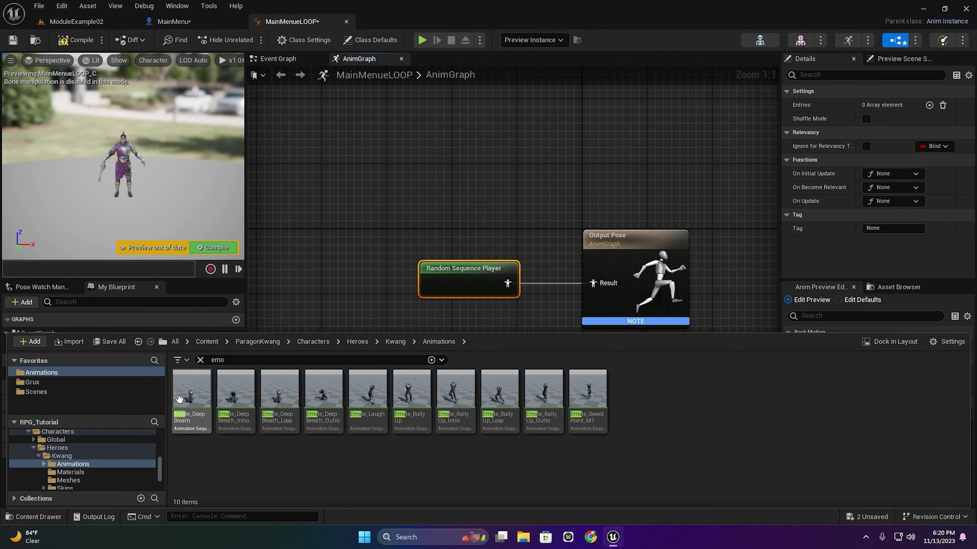
double_click(188, 389)
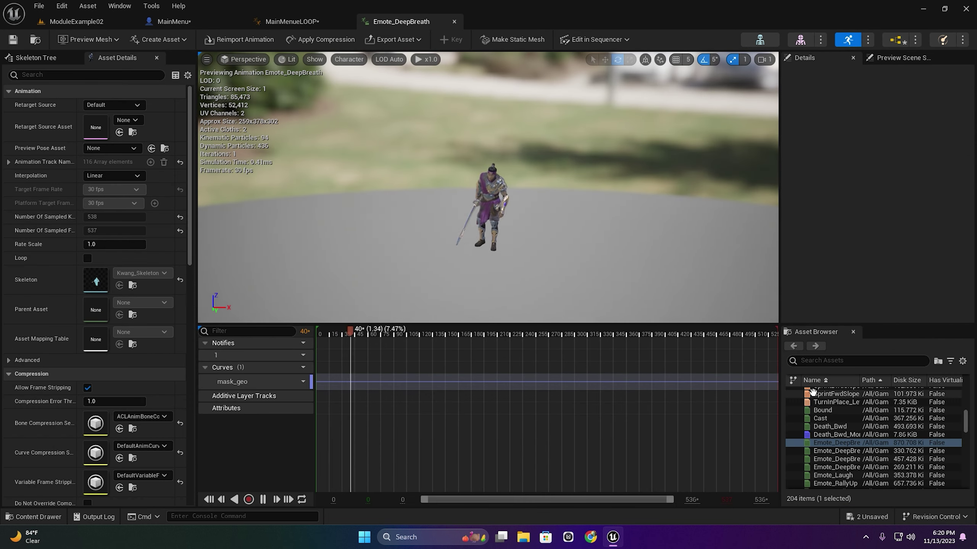
click(840, 360)
text(emot)
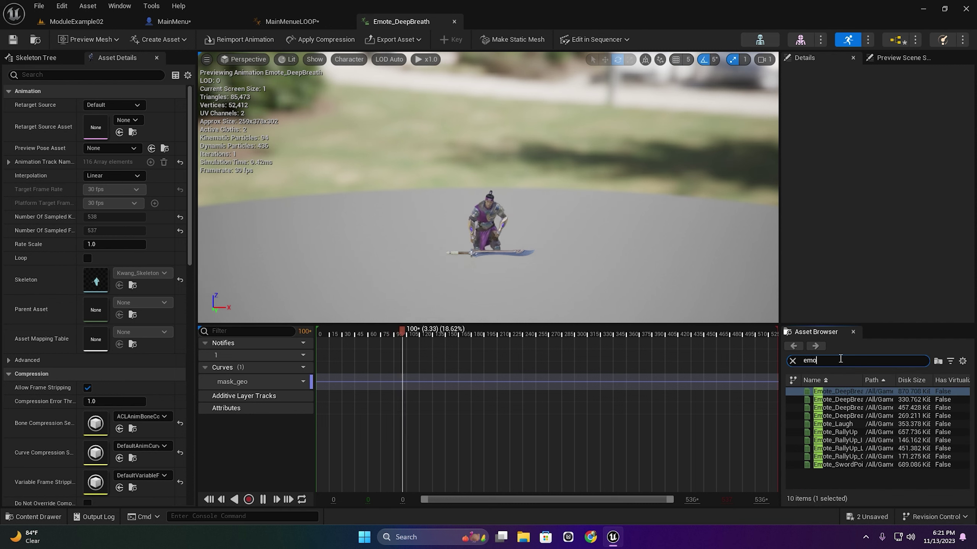
text(e)
click(849, 399)
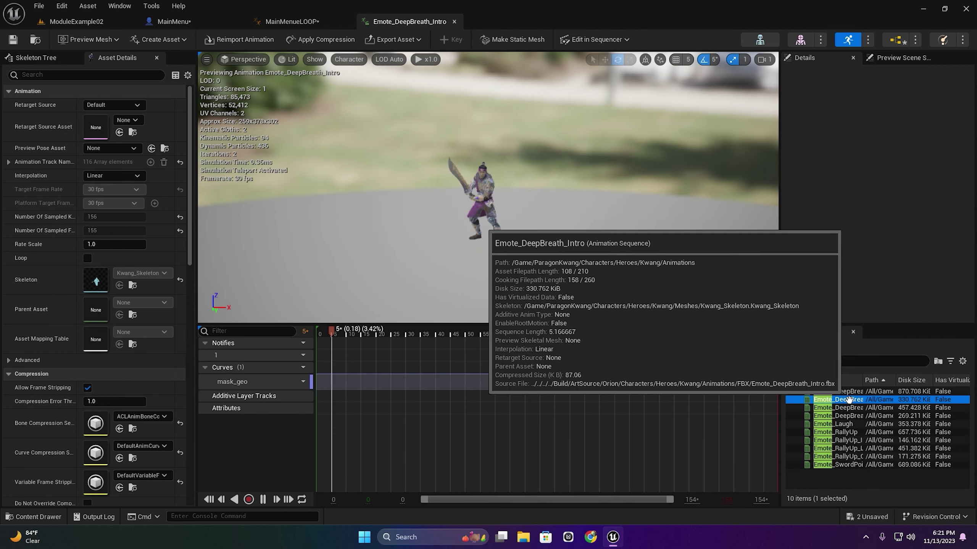
Preview each emote animation: SwordPoint_M1, the RallyUp set, Laugh and the DeepBreath set.
click(838, 465)
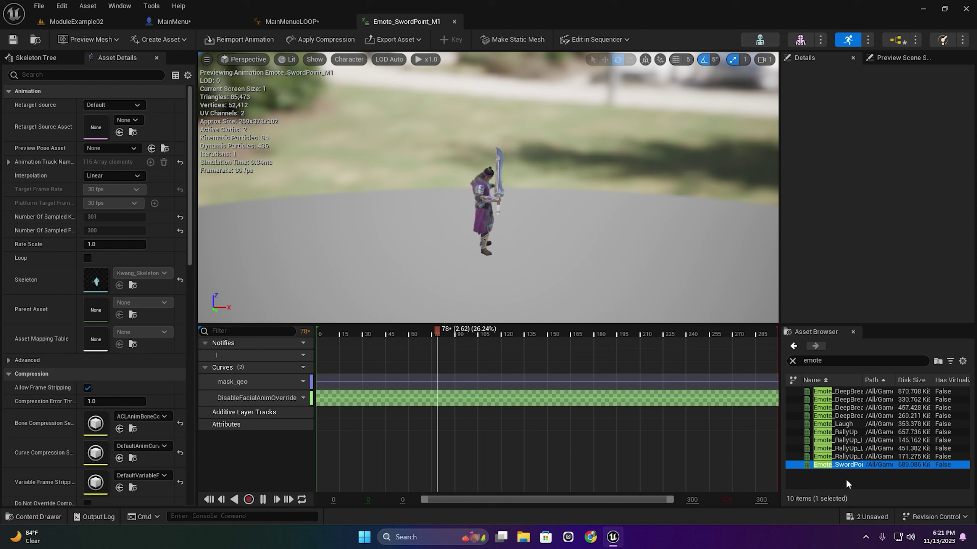
click(839, 457)
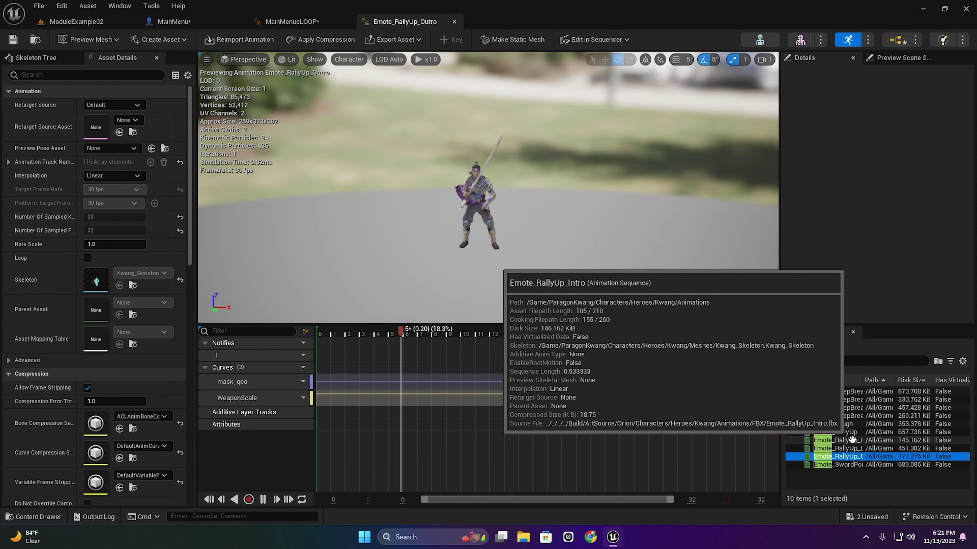
click(844, 448)
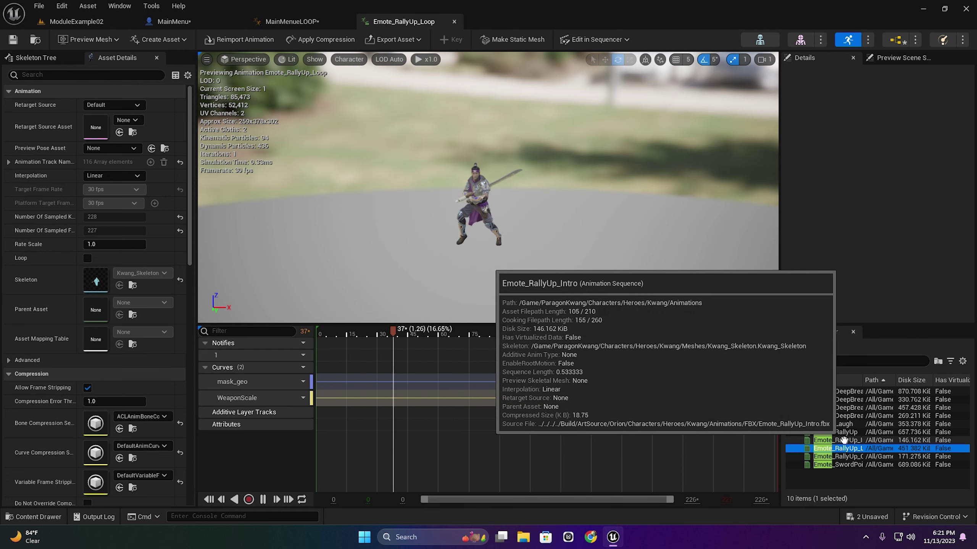
click(843, 440)
click(841, 431)
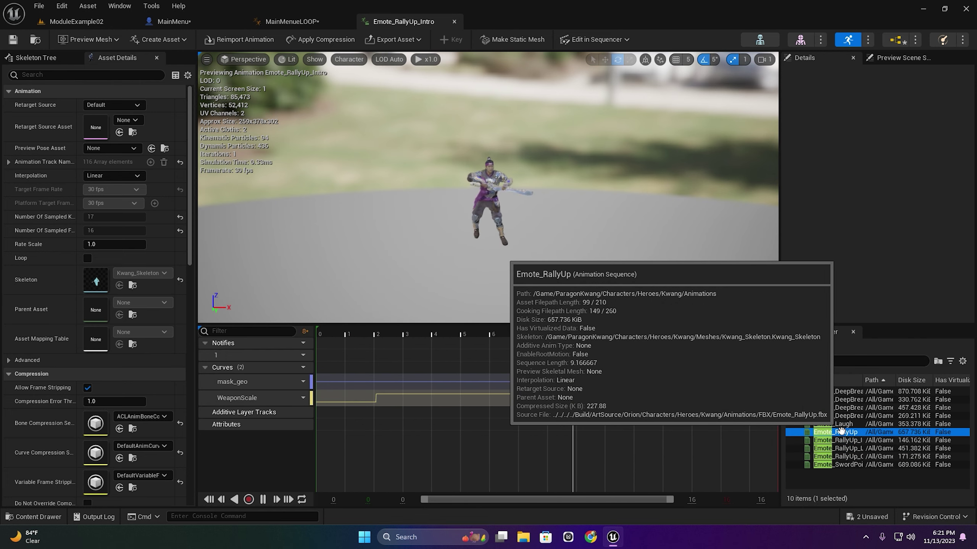
click(842, 424)
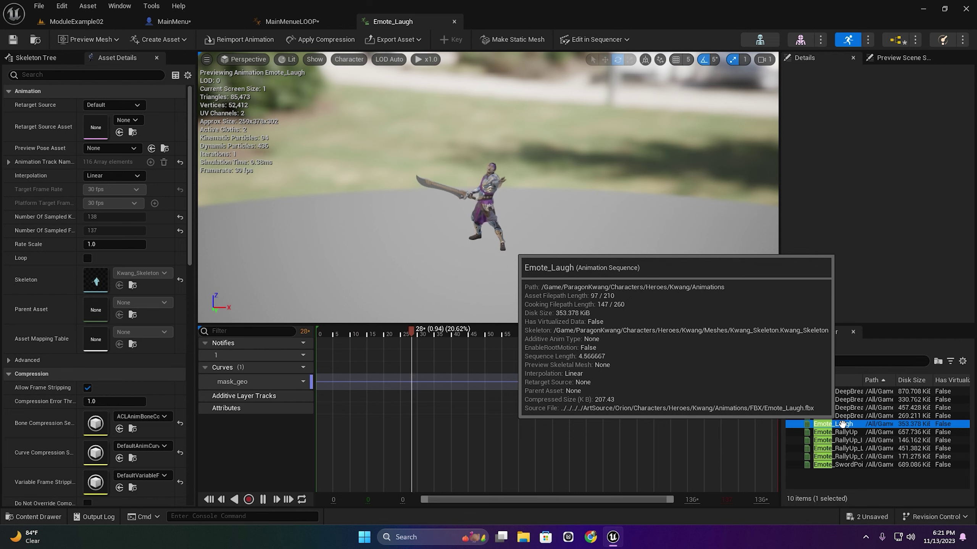
click(844, 407)
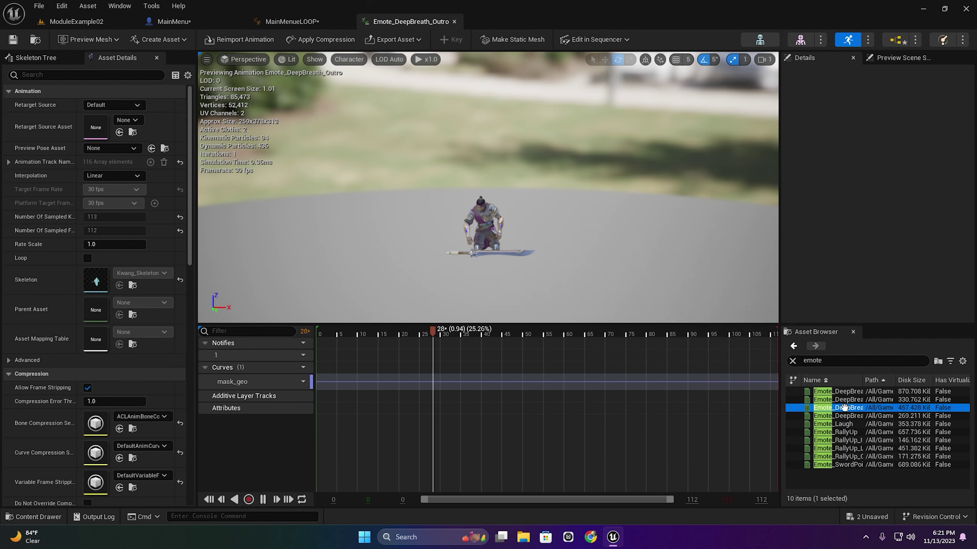
click(841, 400)
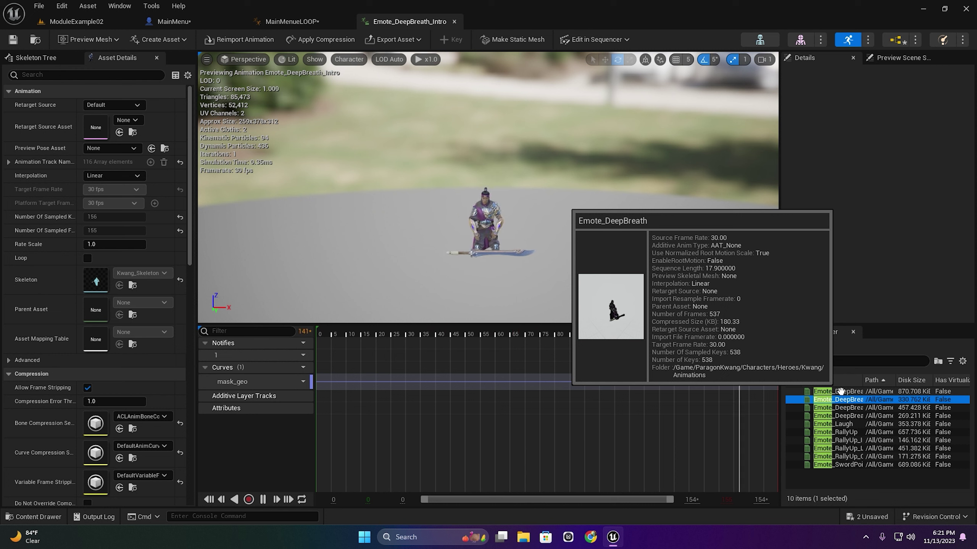
click(841, 392)
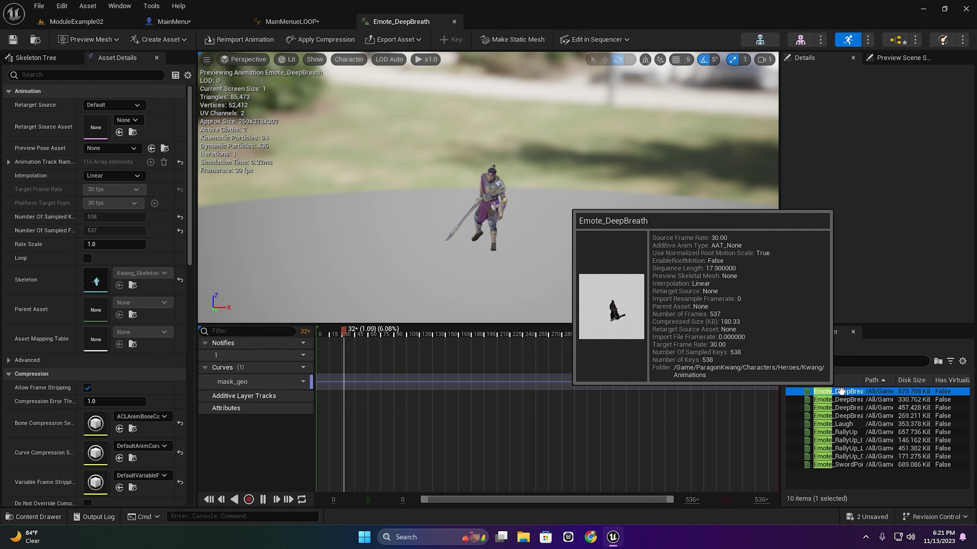
click(844, 465)
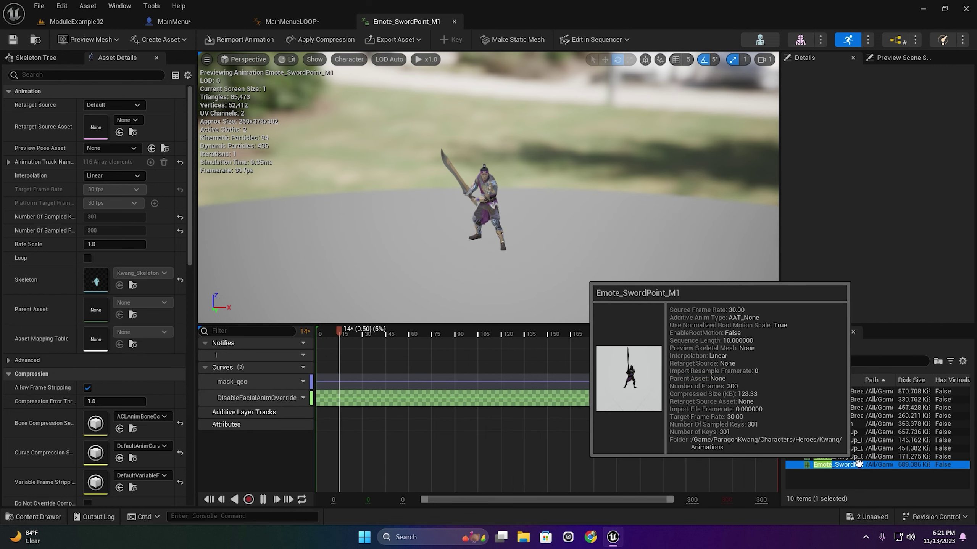
right_click(834, 463)
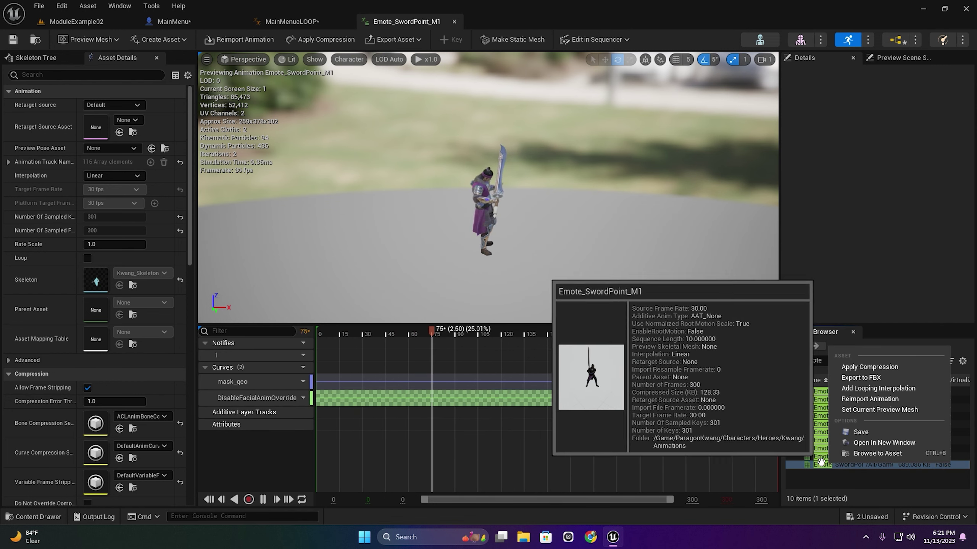
click(835, 464)
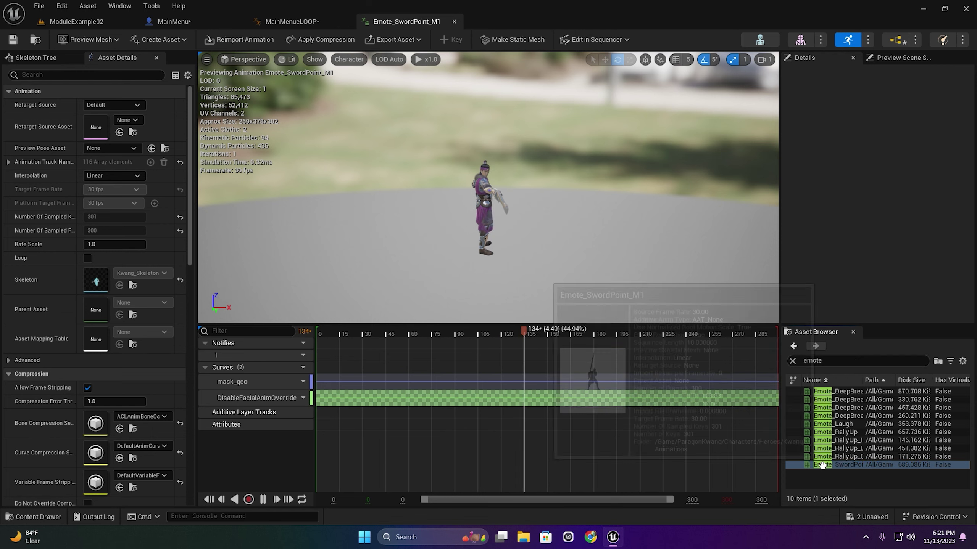
Add a Random Sequence Player entry and set its sequence to Emote_SwordPoint_M1.
click(293, 21)
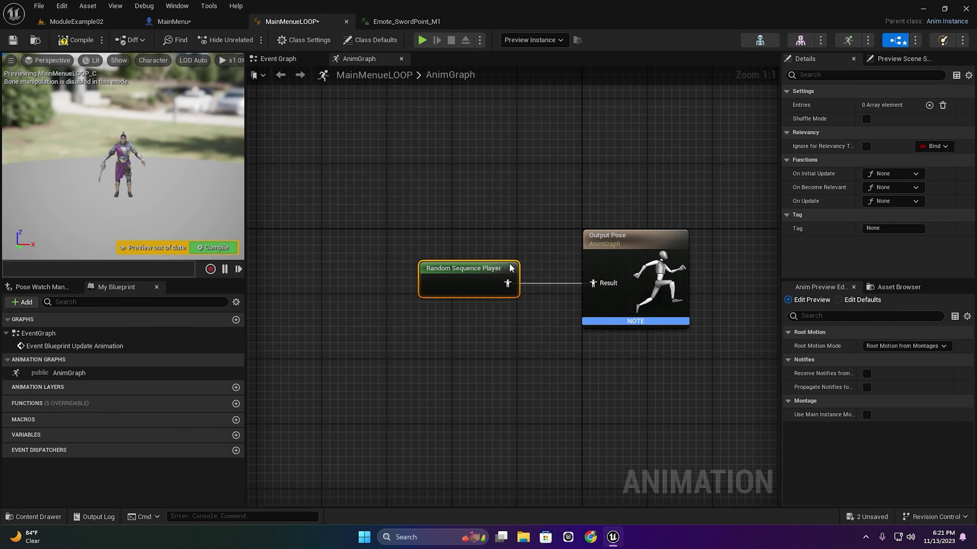
click(929, 105)
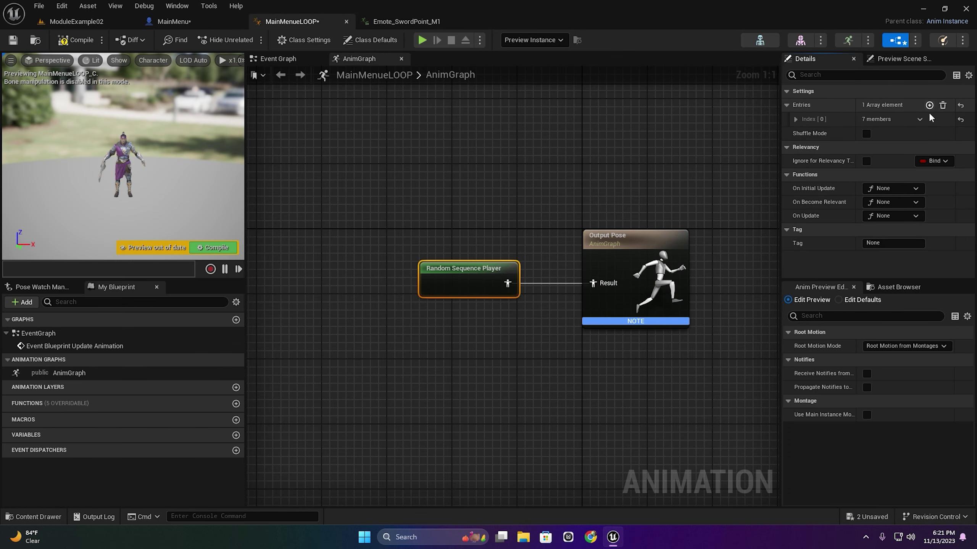
click(795, 120)
click(898, 146)
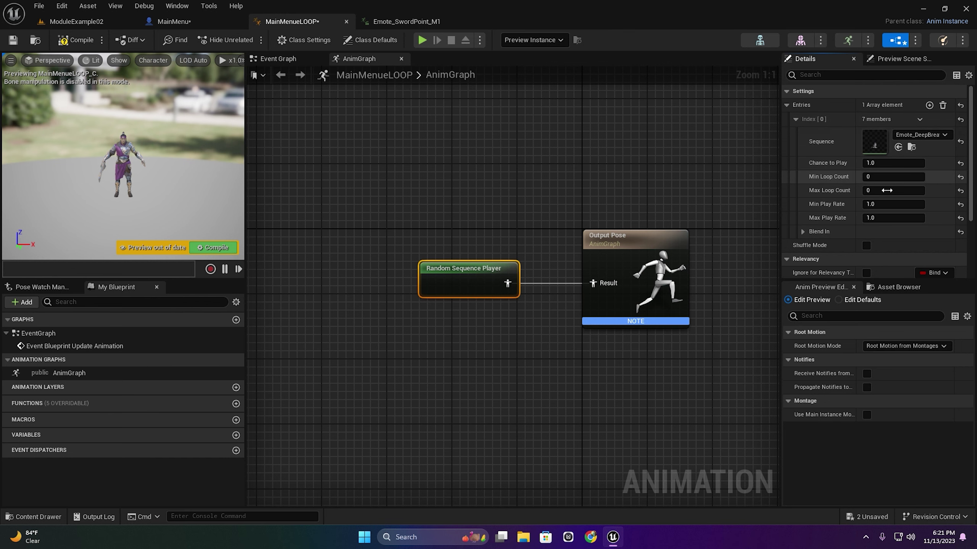
double_click(874, 142)
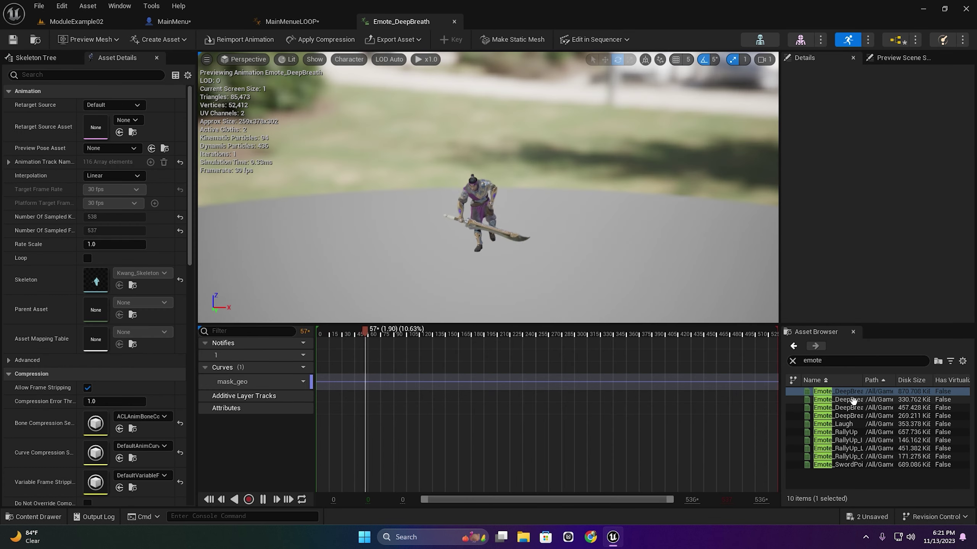
click(842, 465)
right_click(842, 465)
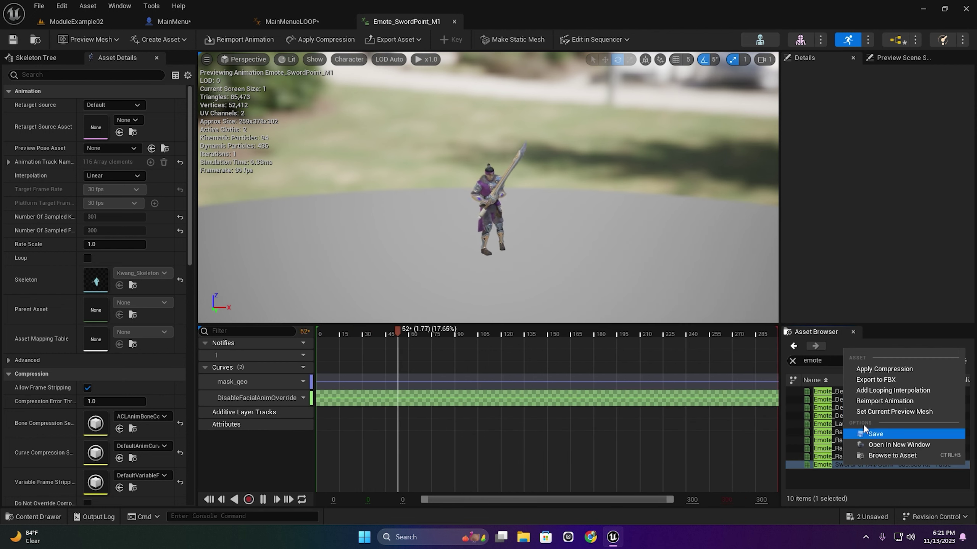
click(892, 455)
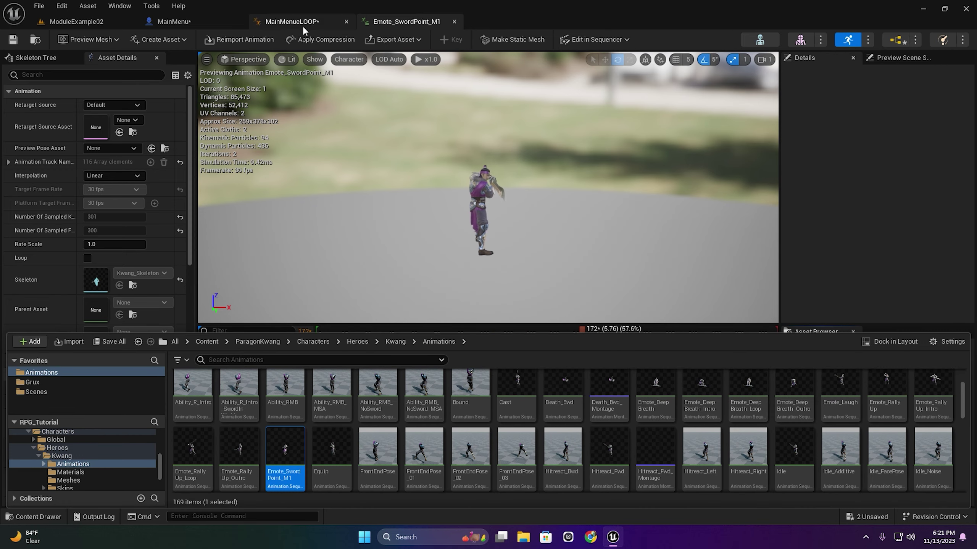
click(302, 24)
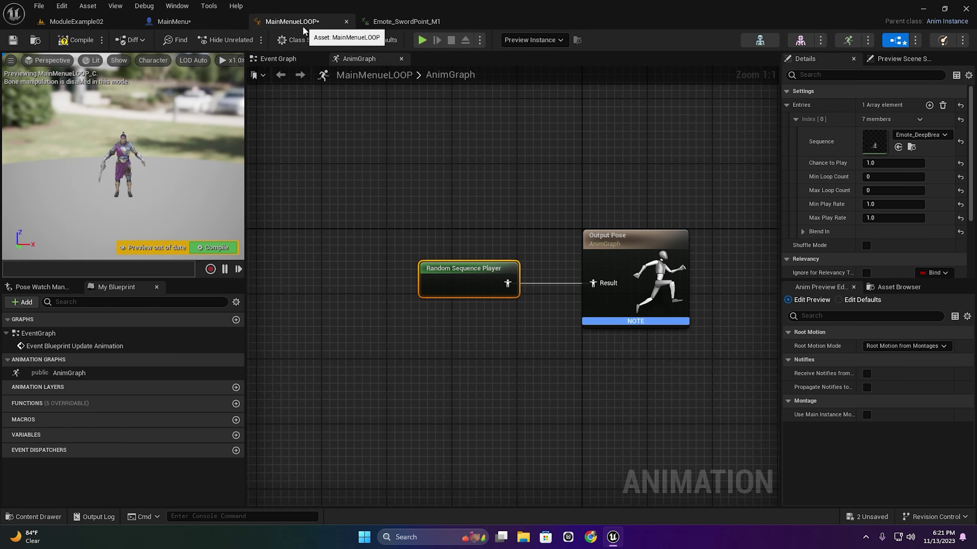
click(898, 147)
Add a second entry and edit the first entry's Blend In time.
click(929, 105)
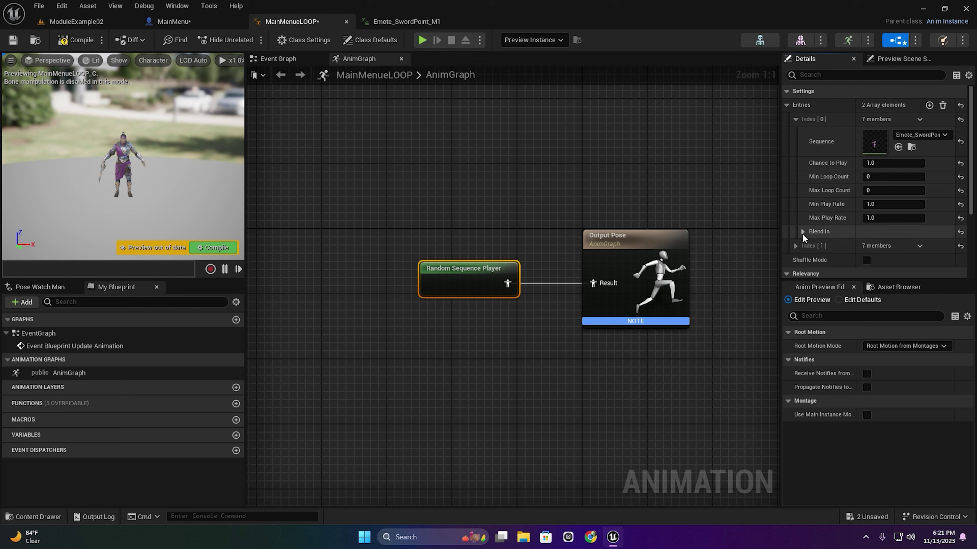
click(795, 246)
scroll(800, 242, down, 3)
click(805, 167)
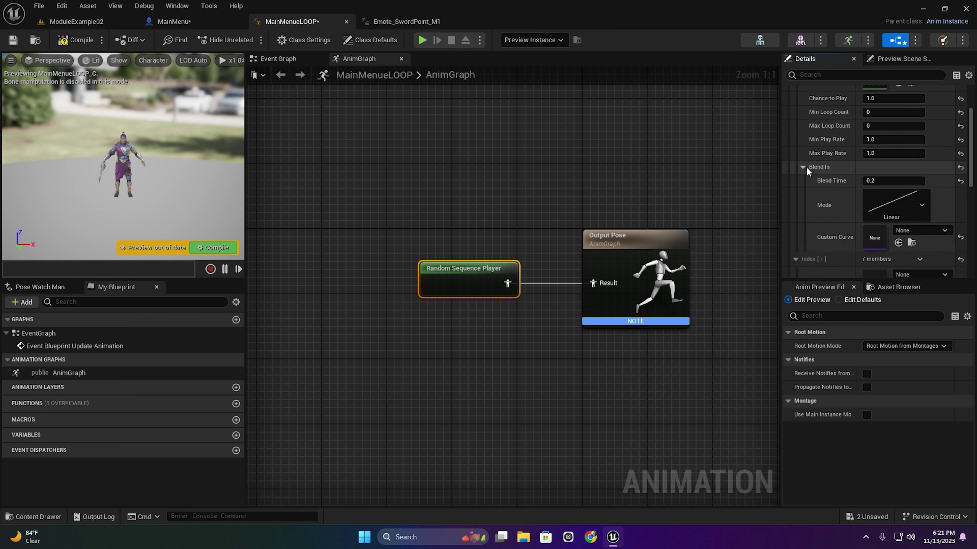
click(875, 181)
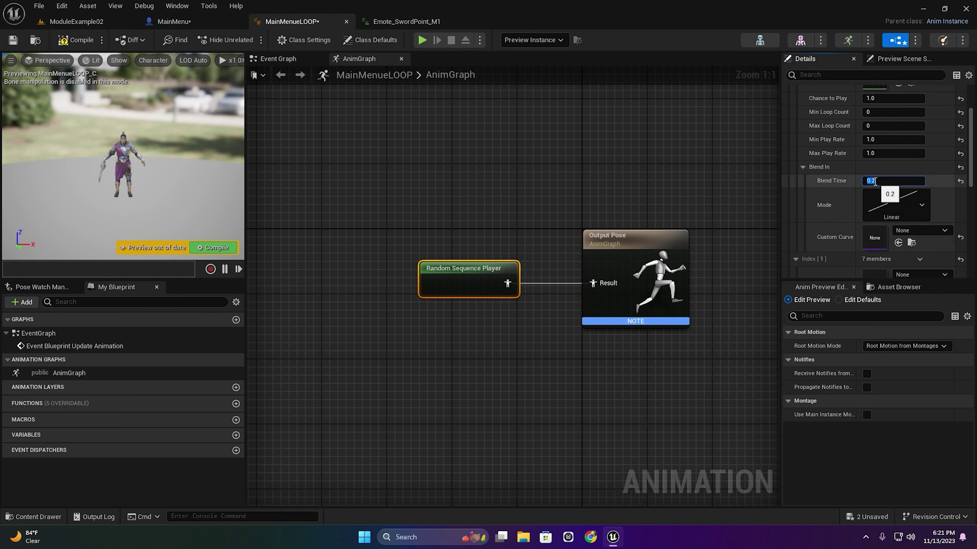
Confirm the blend time, then preview and locate Emote_RallyUp_Loop in the content browser.
key(Return)
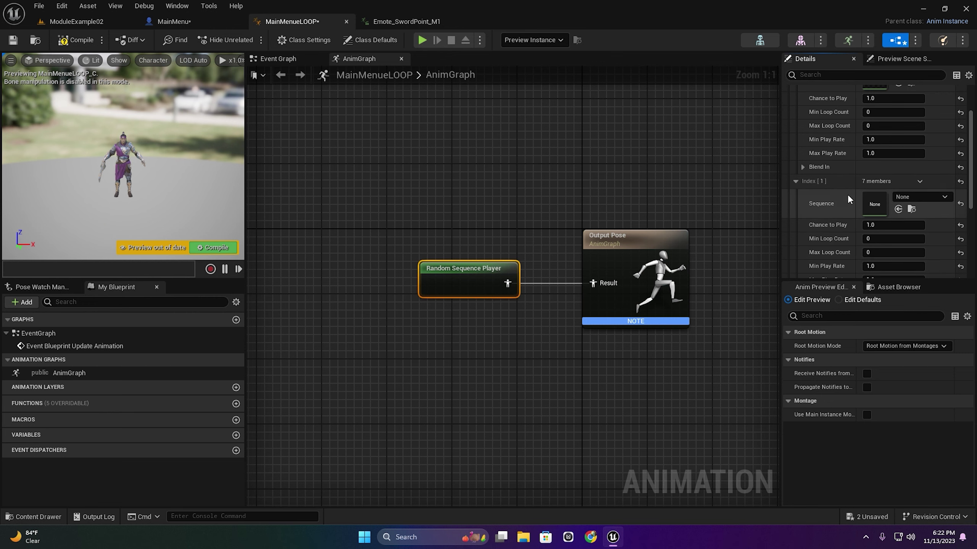
click(400, 22)
double_click(839, 456)
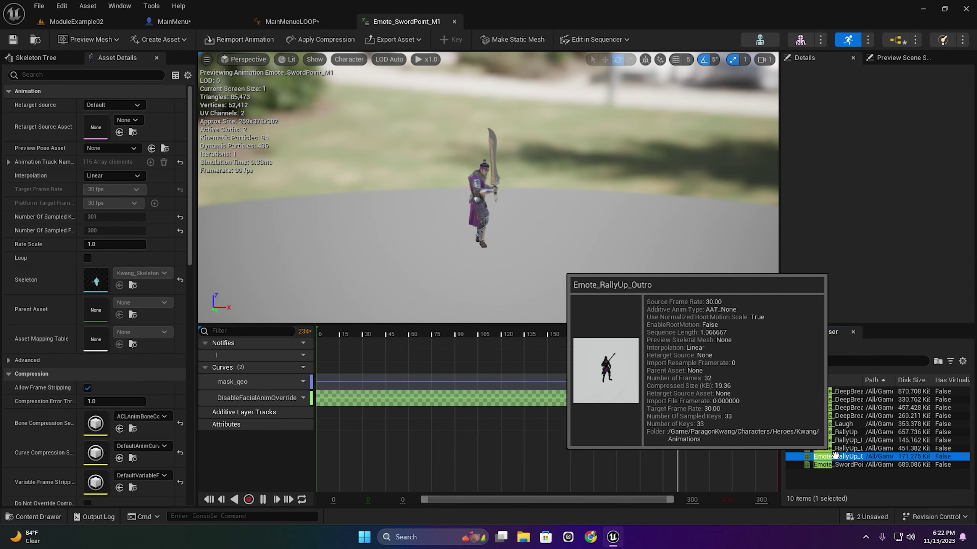
double_click(841, 448)
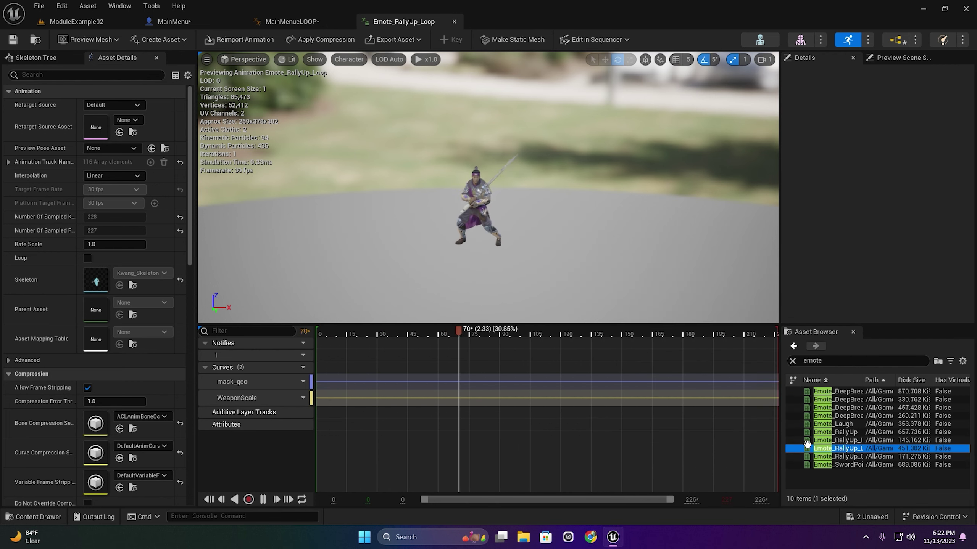
right_click(828, 448)
click(875, 440)
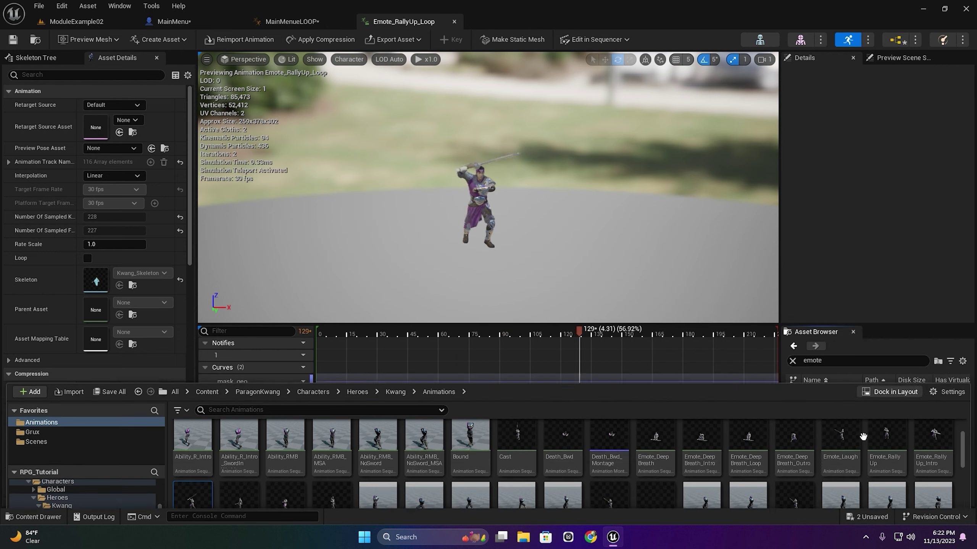
click(278, 21)
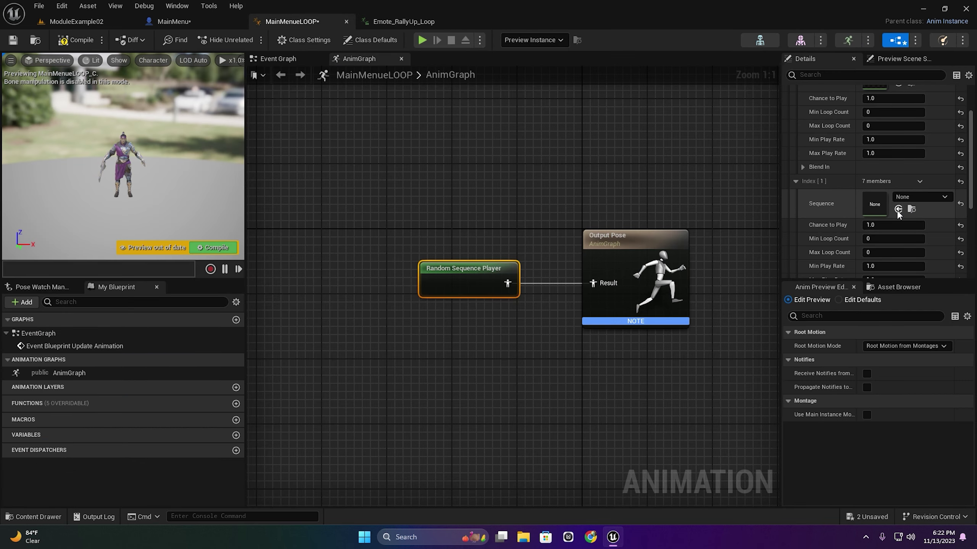
scroll(866, 154, up, 3)
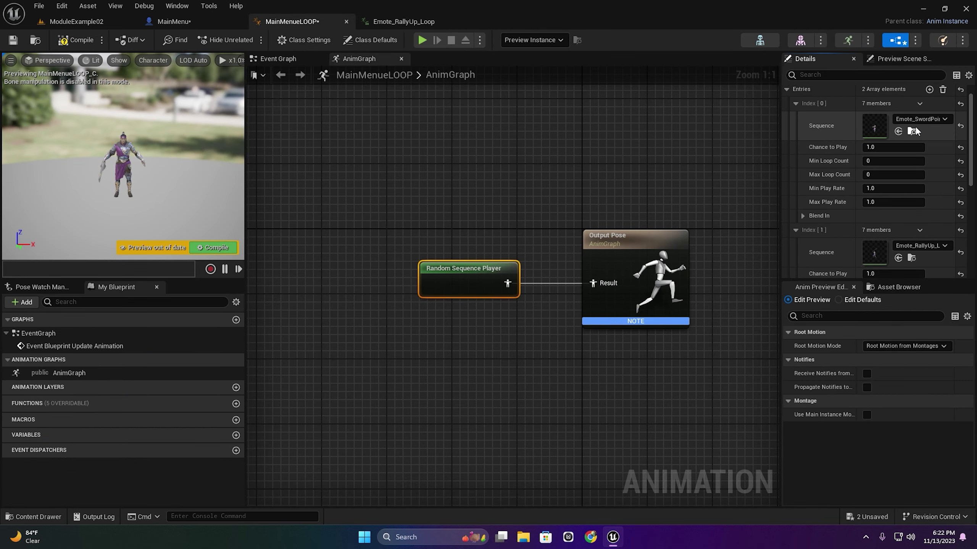
scroll(846, 217, down, 2)
scroll(842, 217, down, 2)
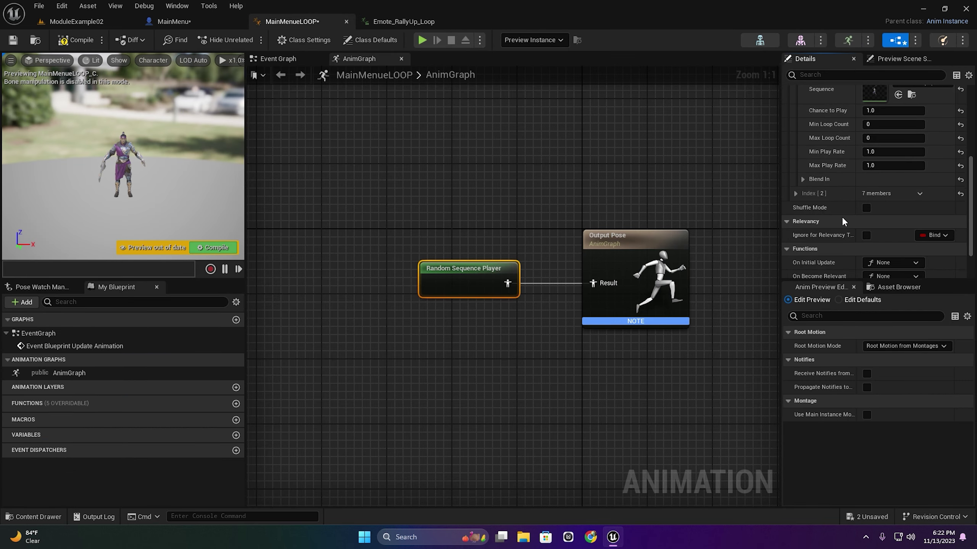
scroll(840, 219, down, 1)
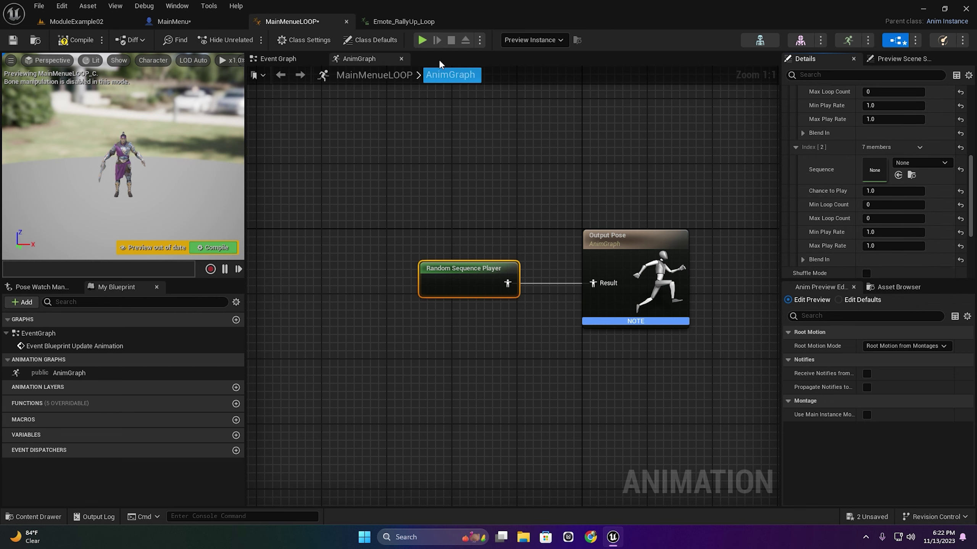
Assign Emote_Laugh to the Index [2] sequence and compile MainMenueLOOP.
click(427, 21)
click(842, 439)
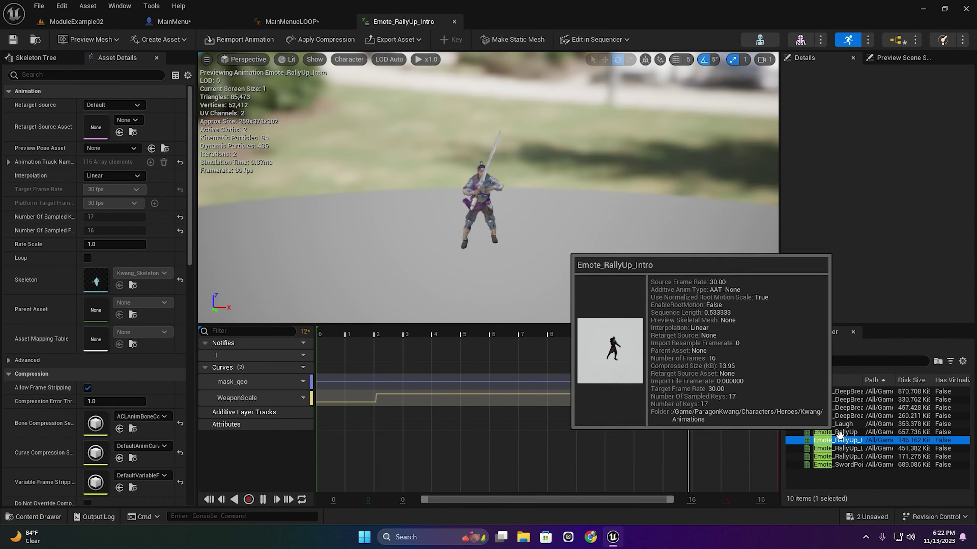
click(844, 424)
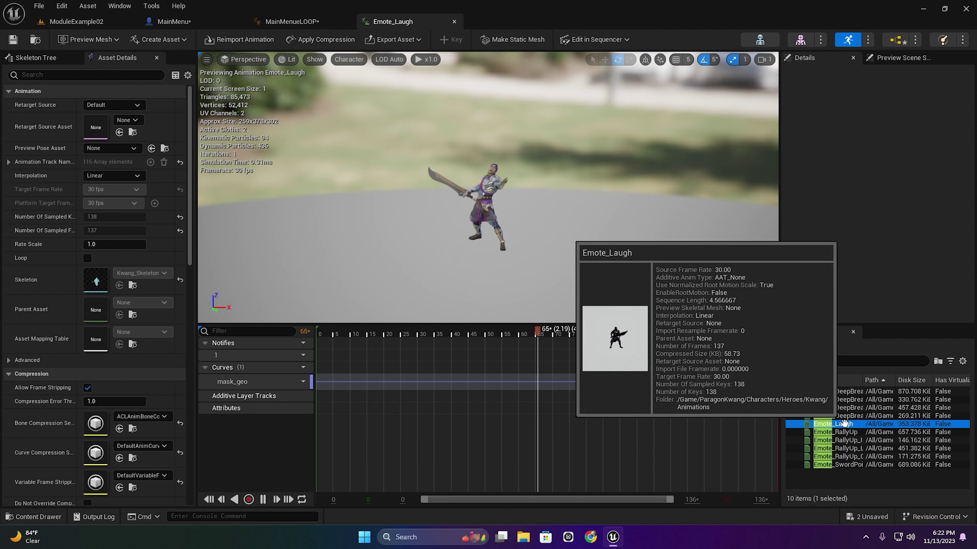
right_click(846, 424)
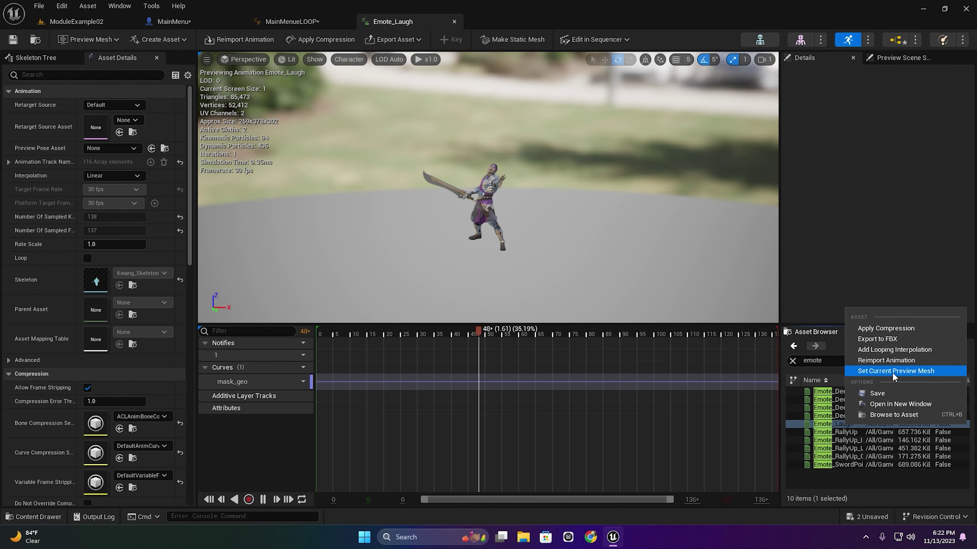
click(881, 416)
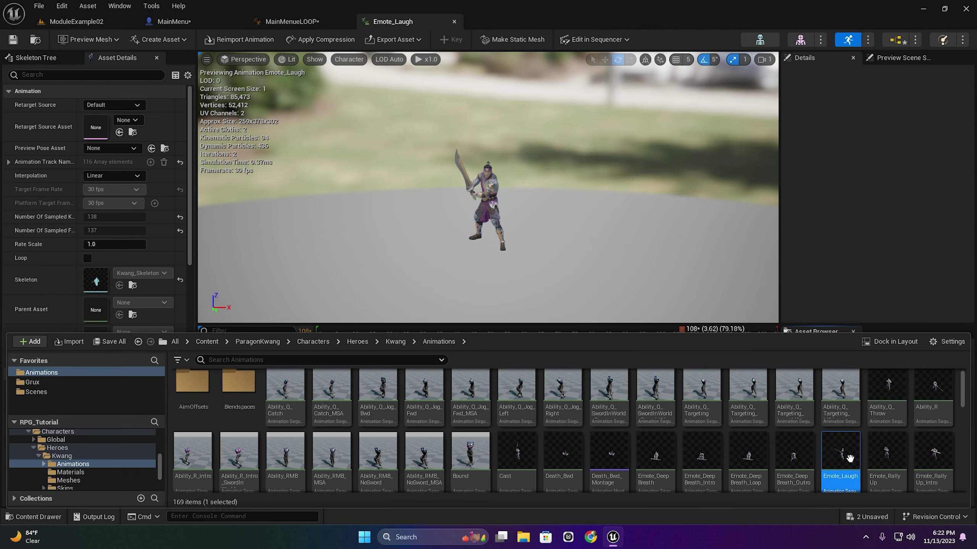
click(319, 17)
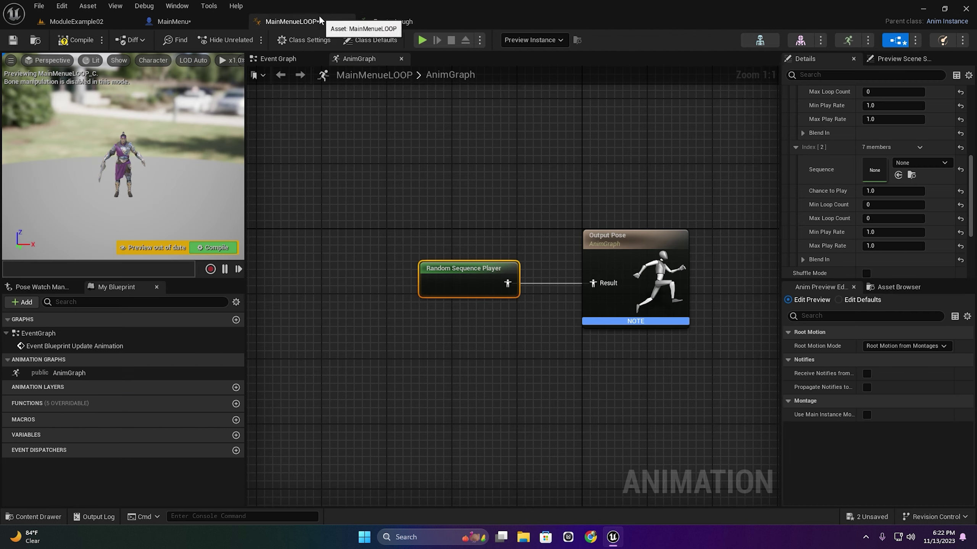
click(898, 175)
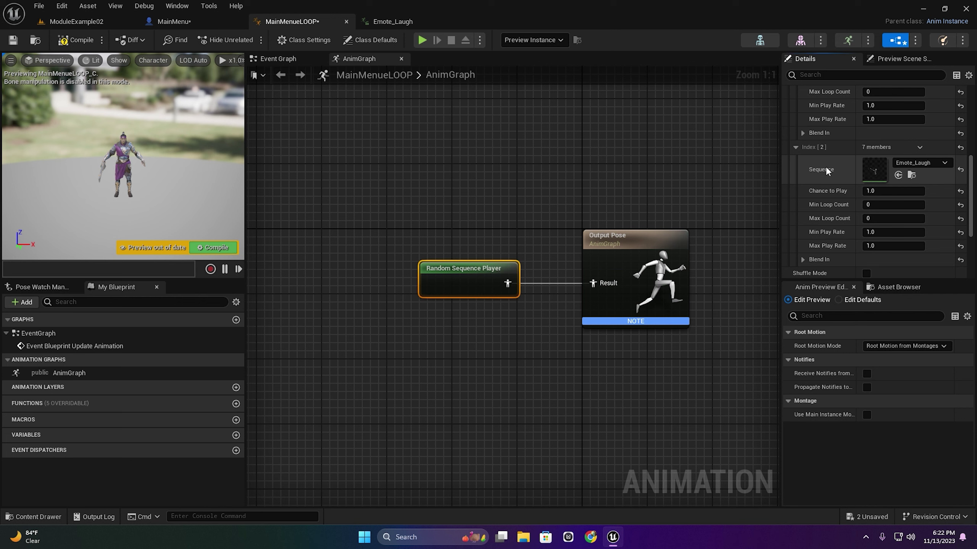
click(216, 250)
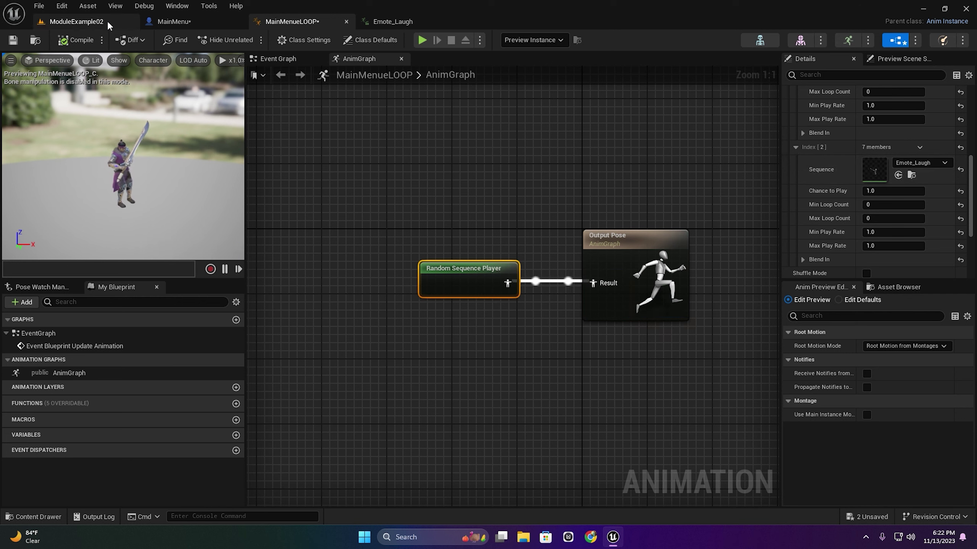
Select MainMenu and MainMenueLOOP in the Main_Menue folder and save all assets.
click(77, 21)
click(33, 517)
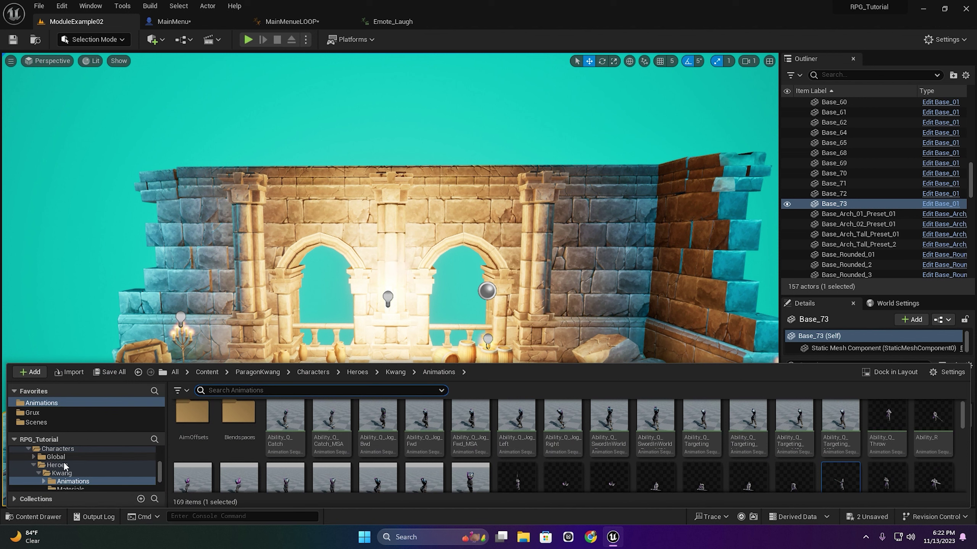
click(212, 377)
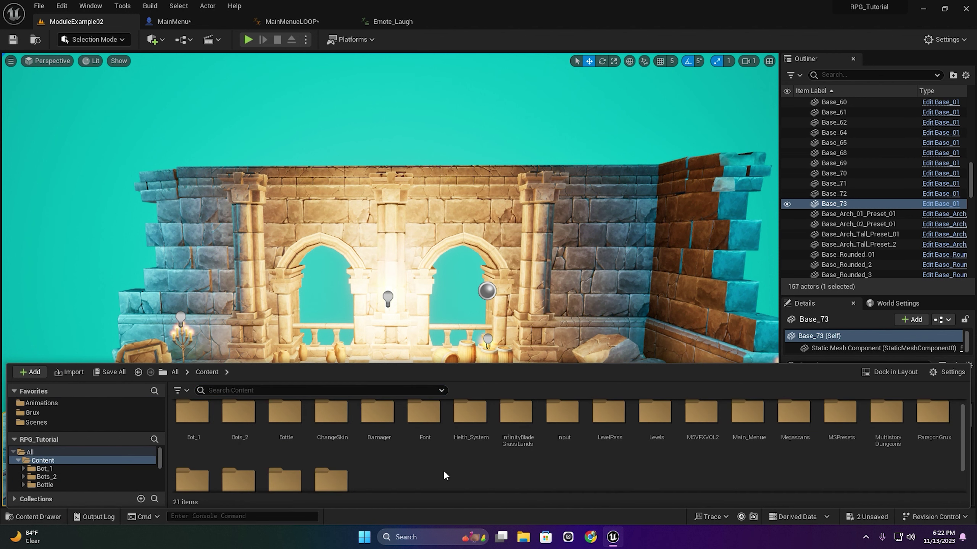
double_click(746, 431)
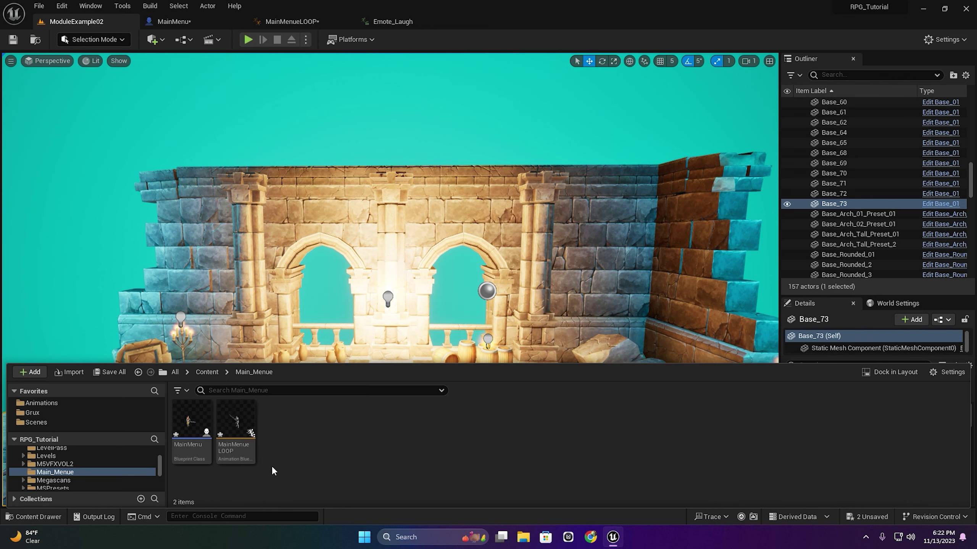
click(236, 427)
ctrl+click(194, 443)
key(ctrl+s)
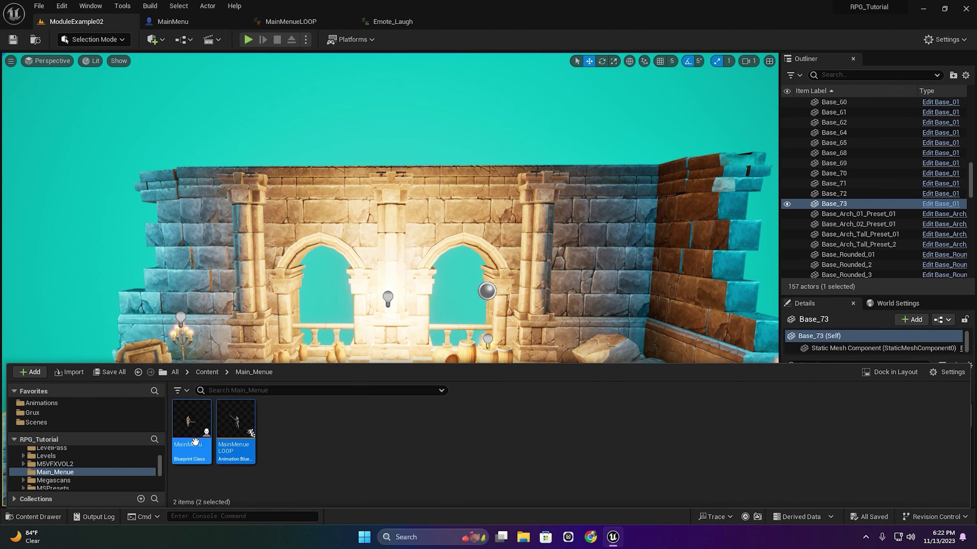
Place the MainMenu character near the archway at scale 2.
drag(195, 441, 594, 391)
text(2)
key(Return)
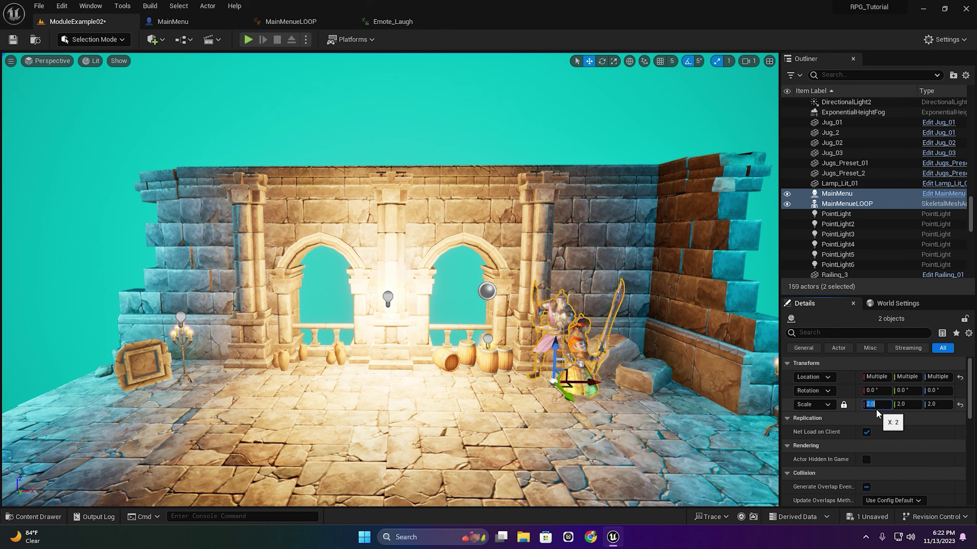
right_drag(615, 371, 564, 461)
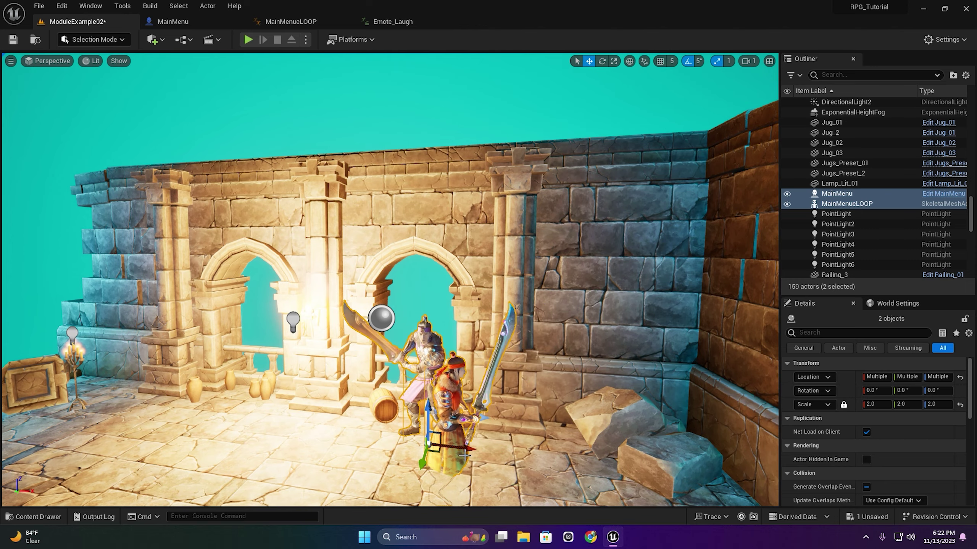
right_drag(488, 458, 361, 452)
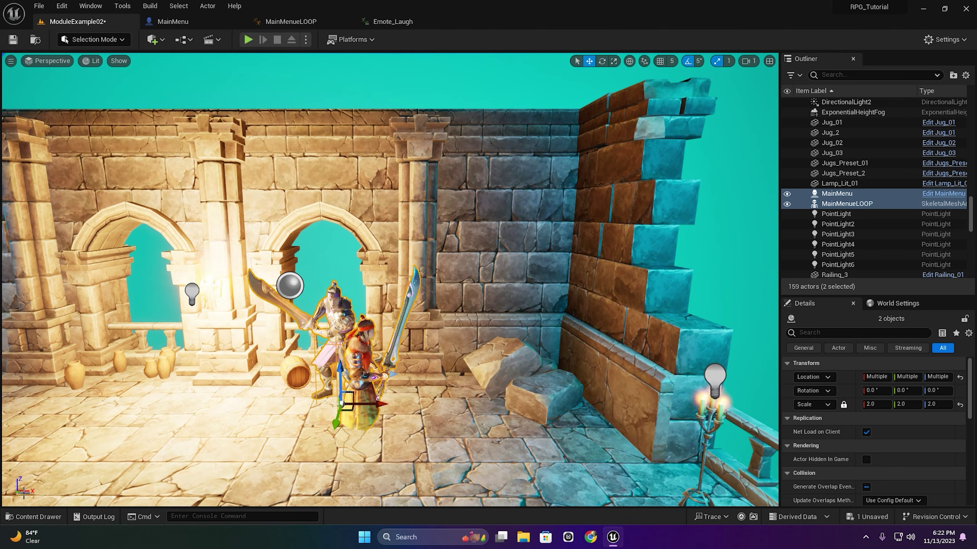
click(34, 517)
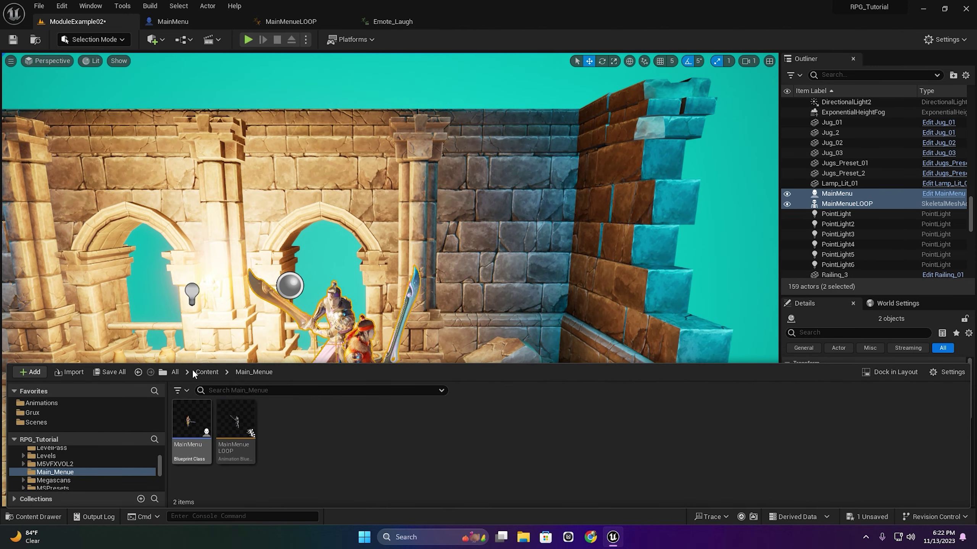
Review the MainMenu, MainMenueLOOP and Emote_Laugh editor tabs, then return to ModuleExample02.
click(155, 28)
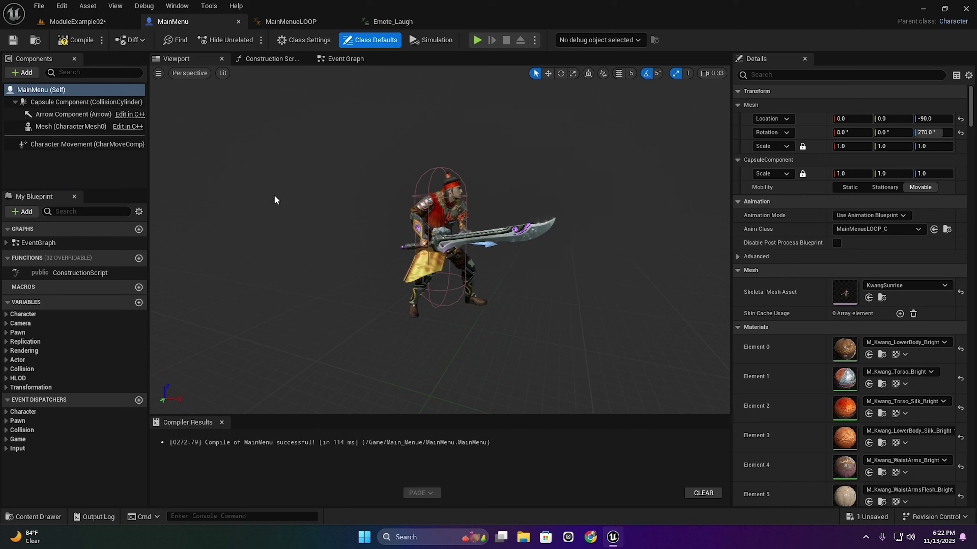
click(323, 17)
click(403, 21)
click(283, 23)
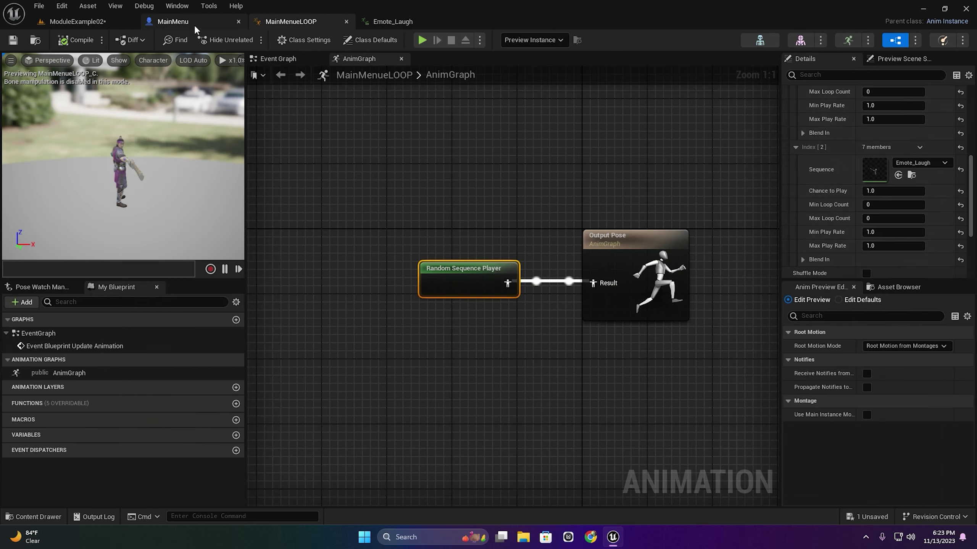
click(114, 22)
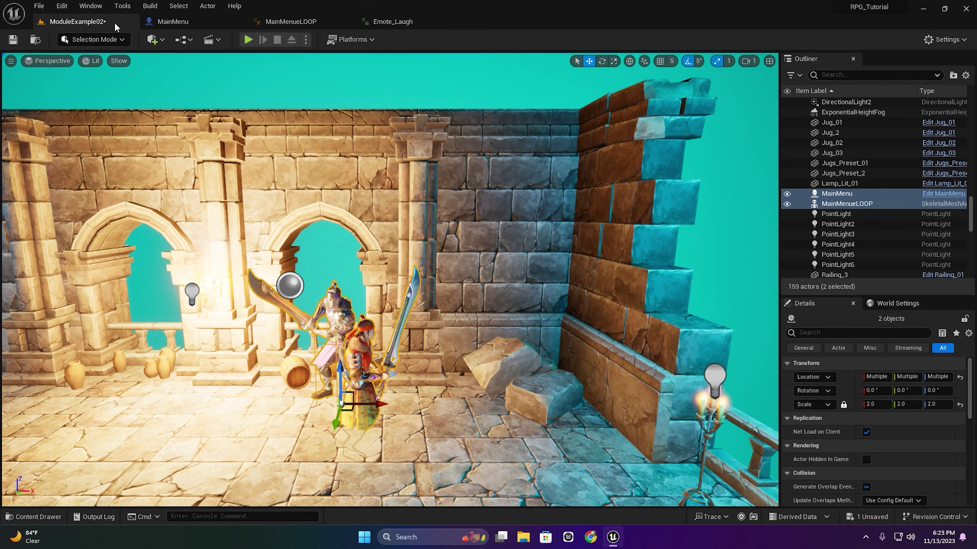
click(280, 24)
click(392, 21)
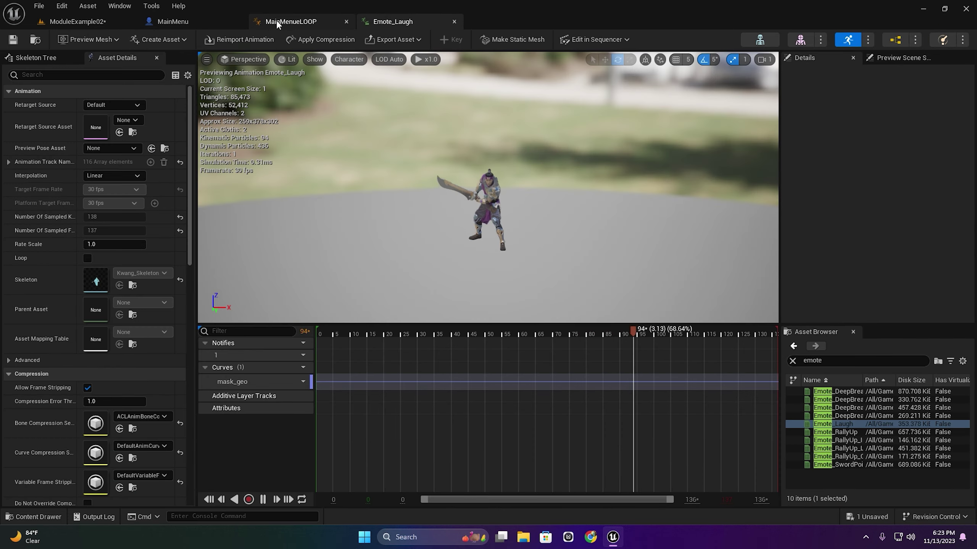
click(185, 21)
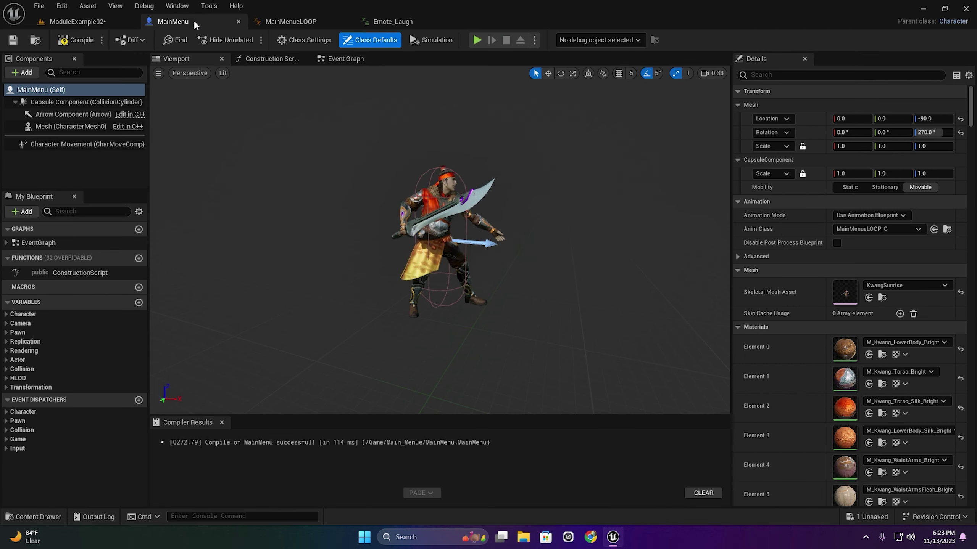
click(92, 21)
Save all, play-test the level, stop it, and select the MainMenu character.
click(39, 6)
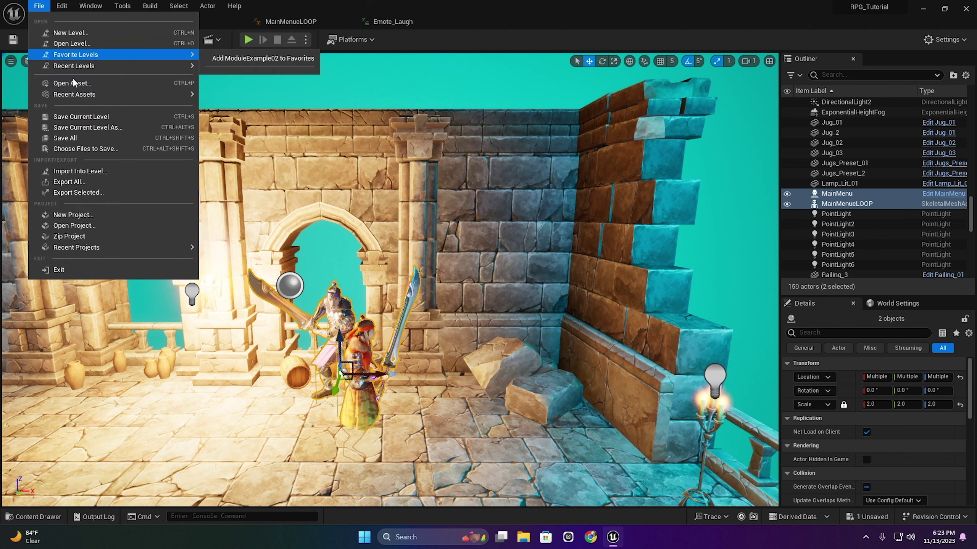
click(76, 137)
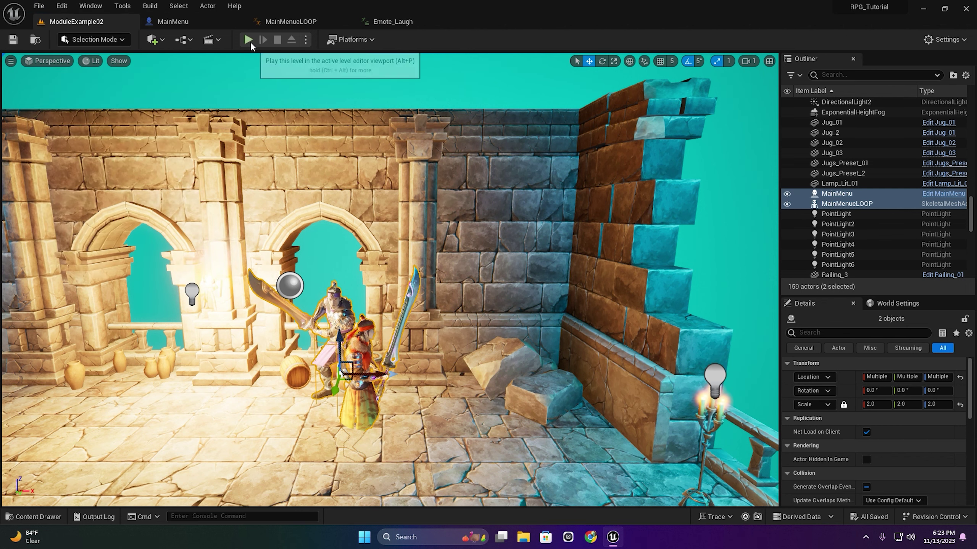
click(248, 39)
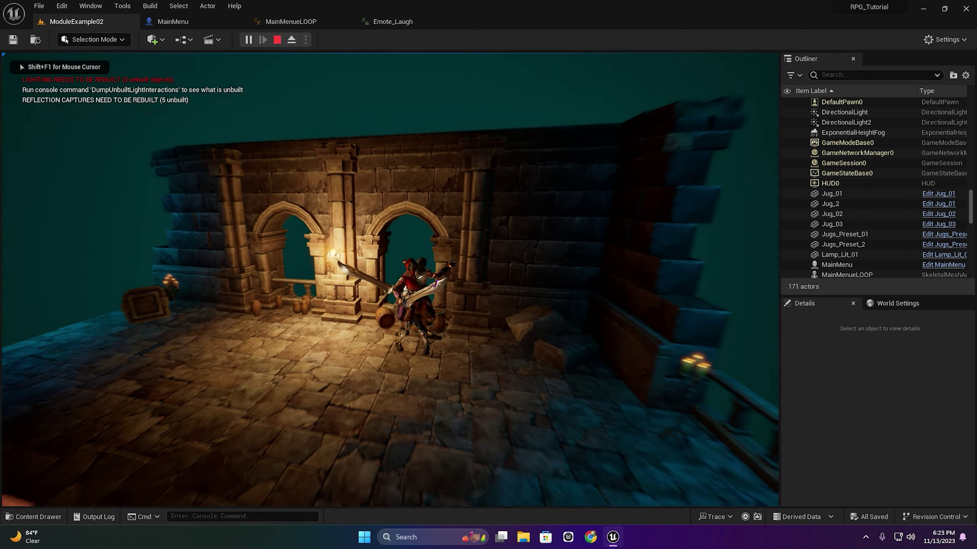
key(Escape)
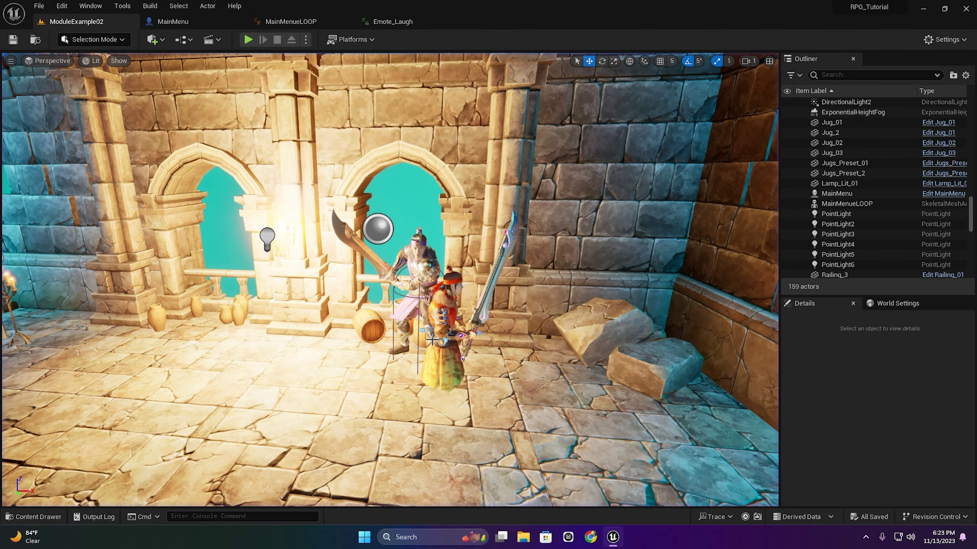
click(448, 345)
Delete the MainMenueLOOP actor and reposition MainMenu, turning it about 90° and sliding it right.
click(846, 204)
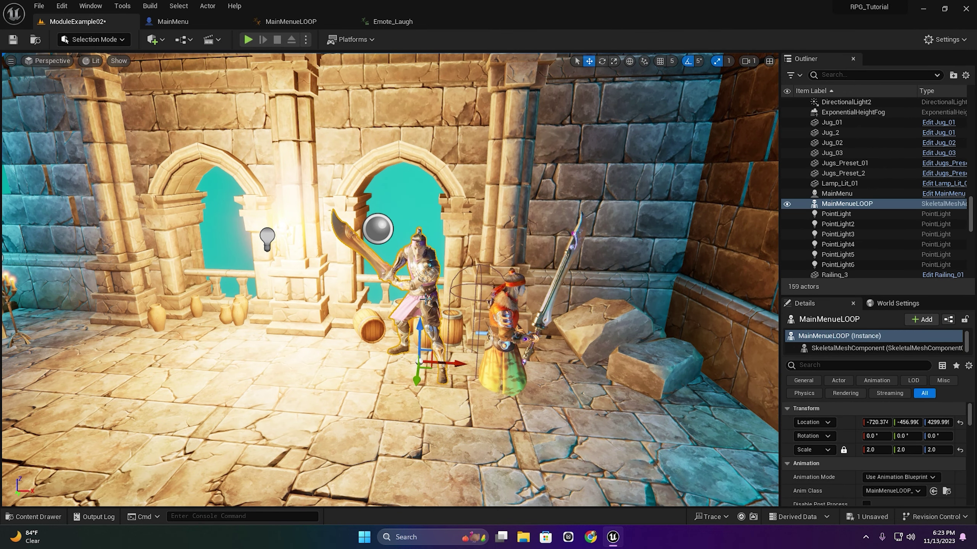
key(Delete)
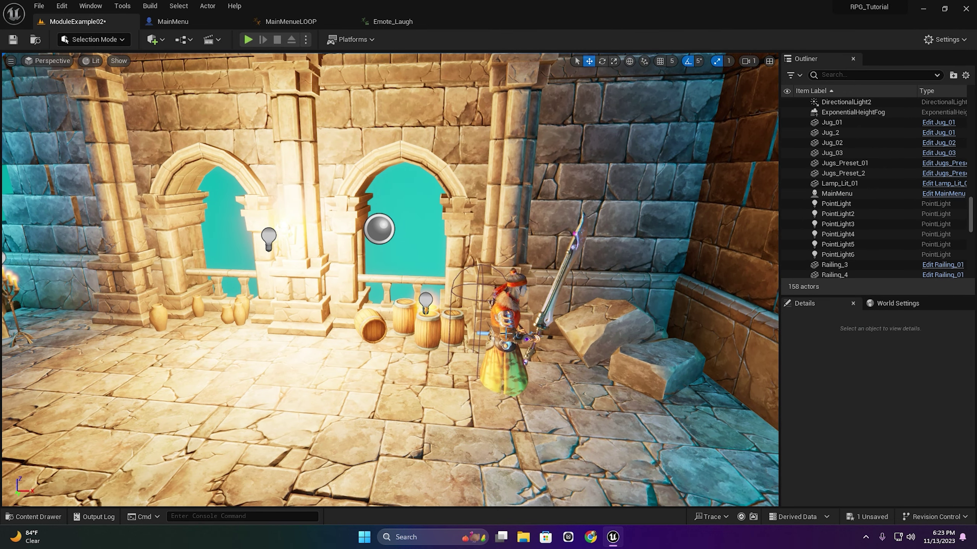
click(479, 331)
drag(481, 309, 472, 272)
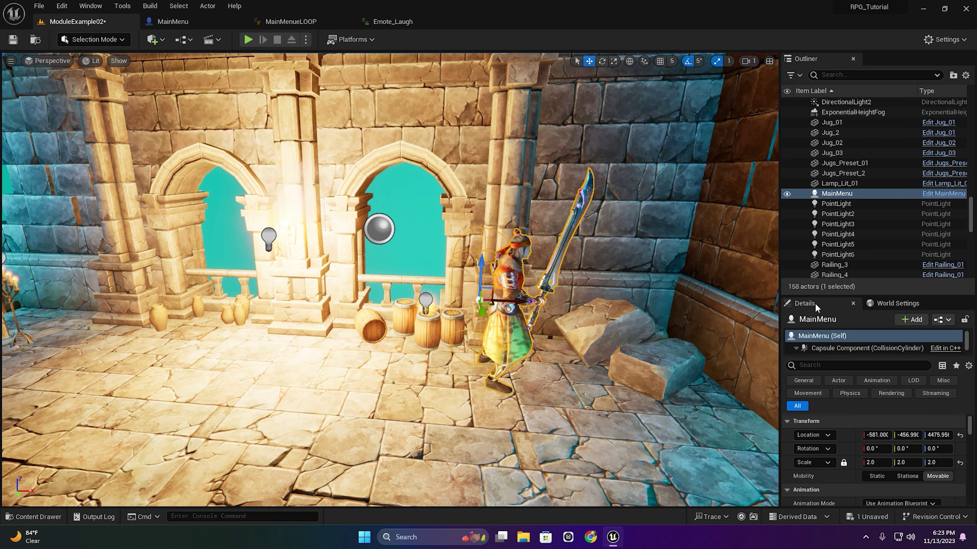
click(603, 60)
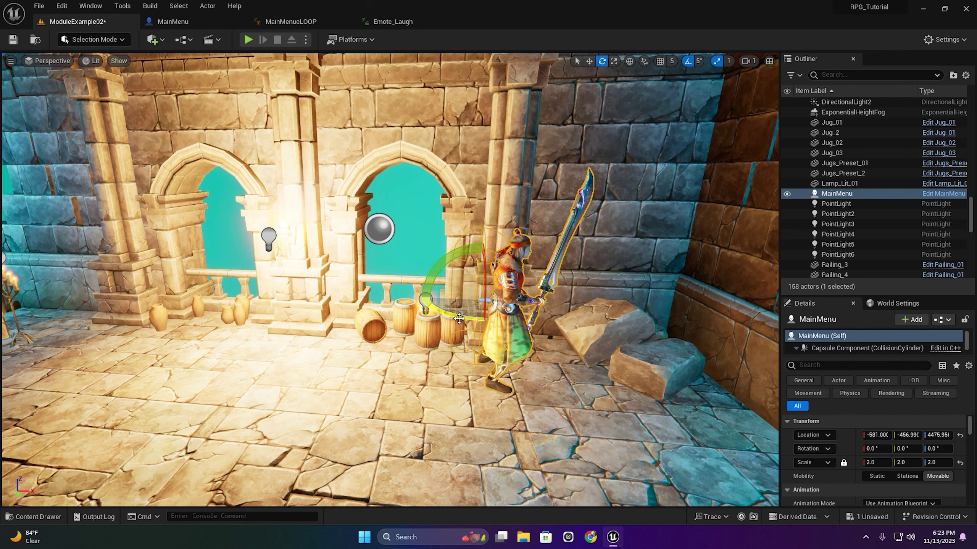
drag(459, 318, 516, 320)
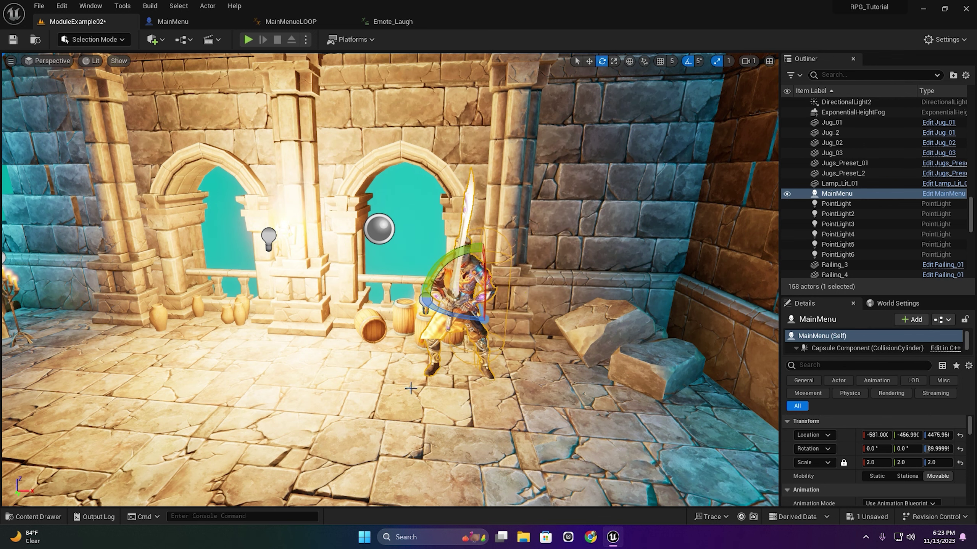
right_drag(410, 389, 360, 62)
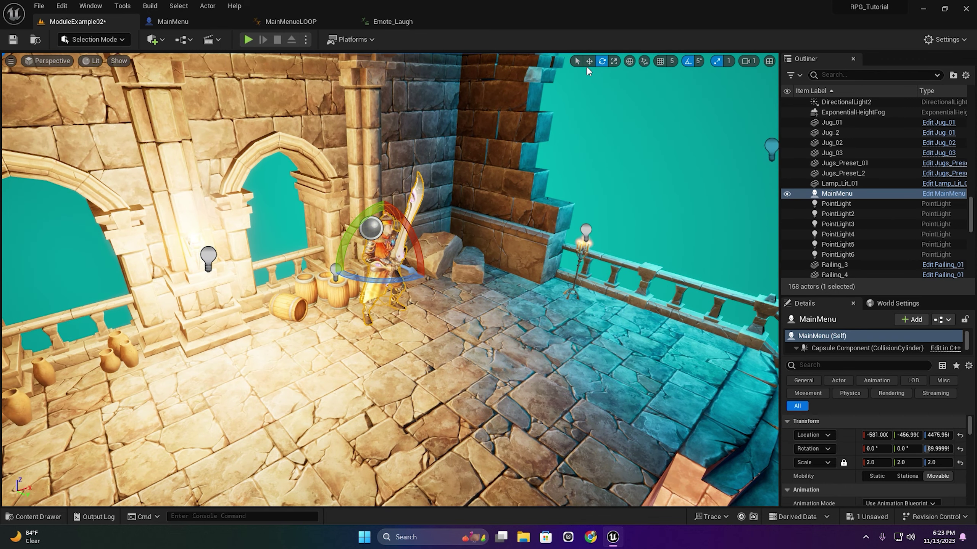
click(589, 62)
drag(414, 251, 455, 250)
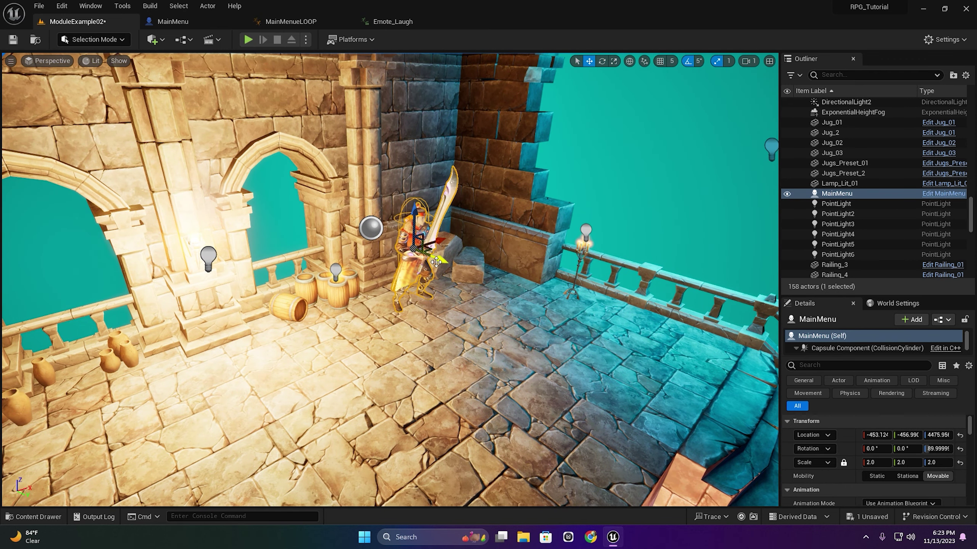
Save all changes and run a quick test play, then stop it.
click(41, 5)
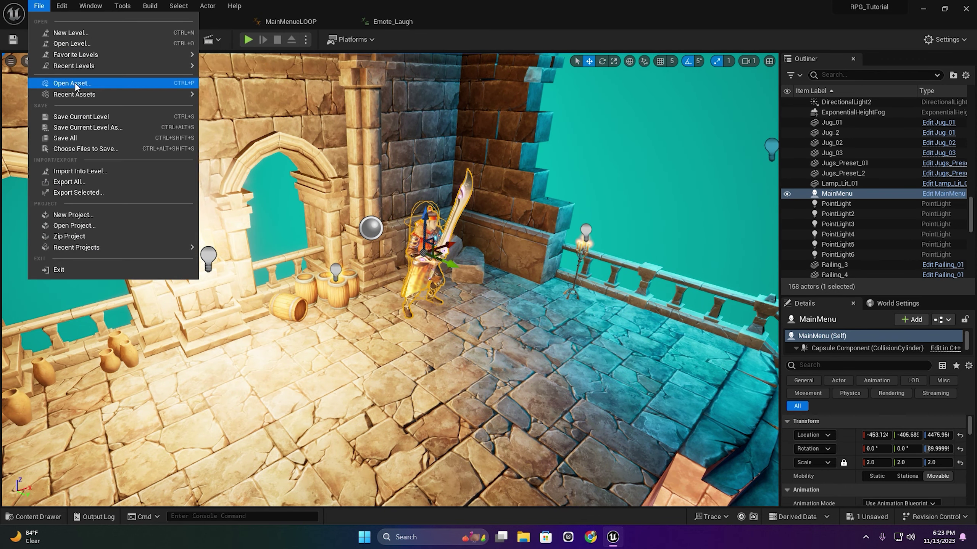
click(77, 136)
click(248, 39)
click(446, 306)
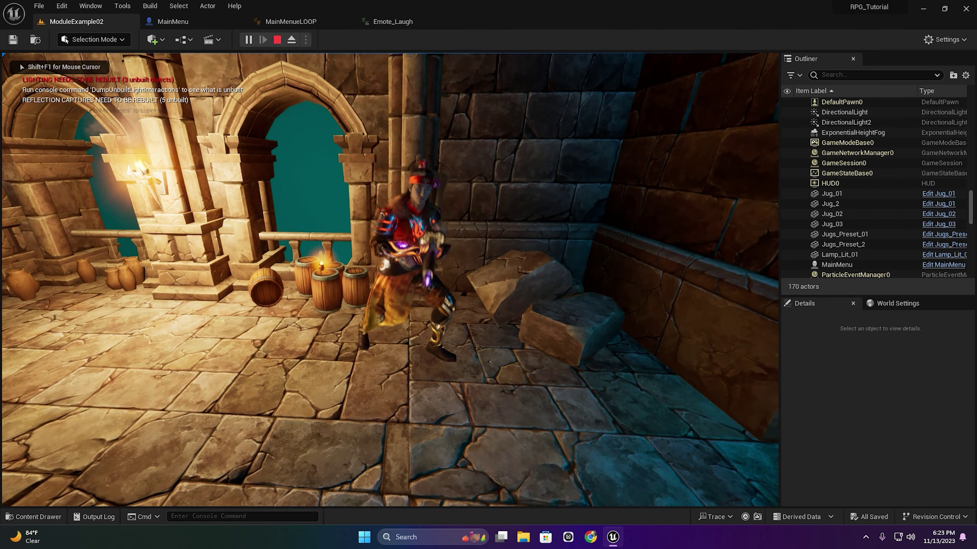
key(Escape)
click(156, 39)
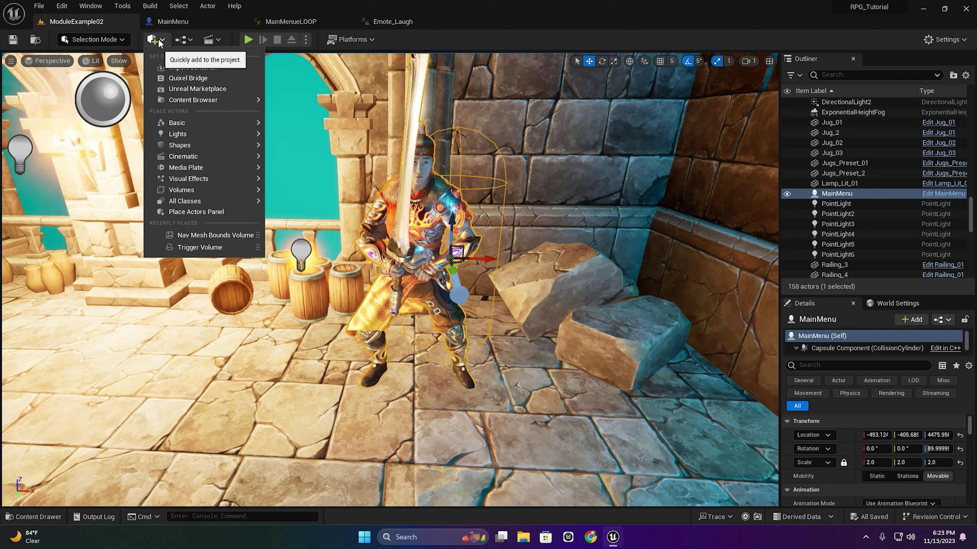
Add a Cine Camera Actor to the level and move it over to the stairs.
text(cam)
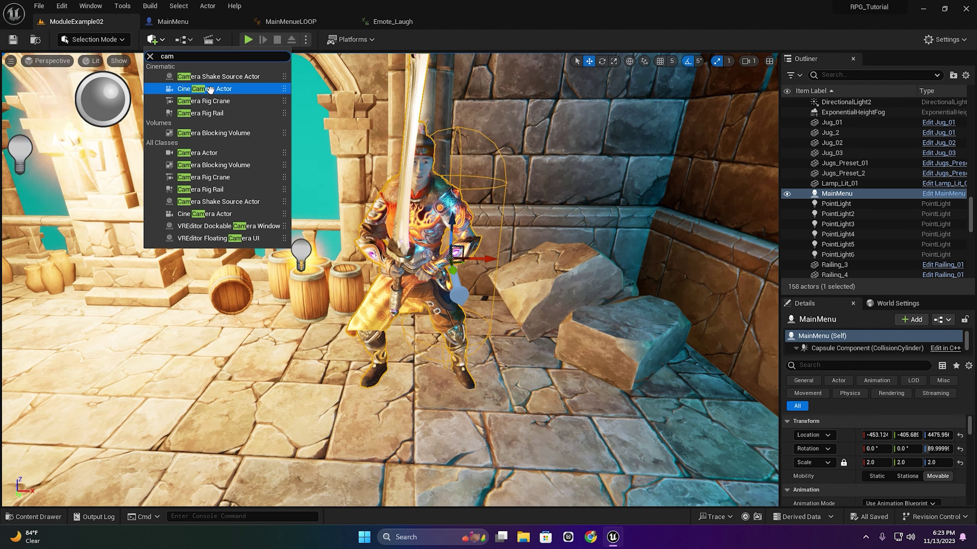
click(210, 89)
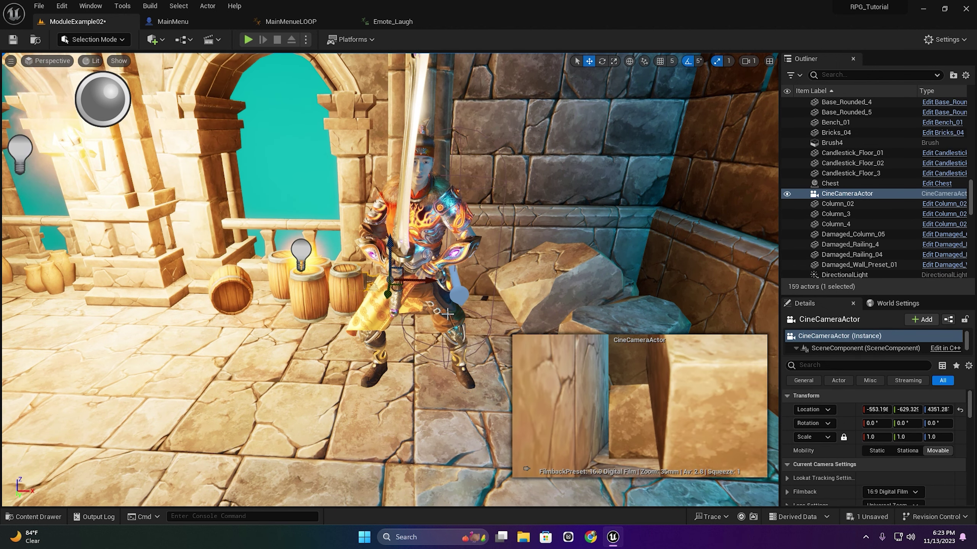
right_drag(415, 323, 461, 231)
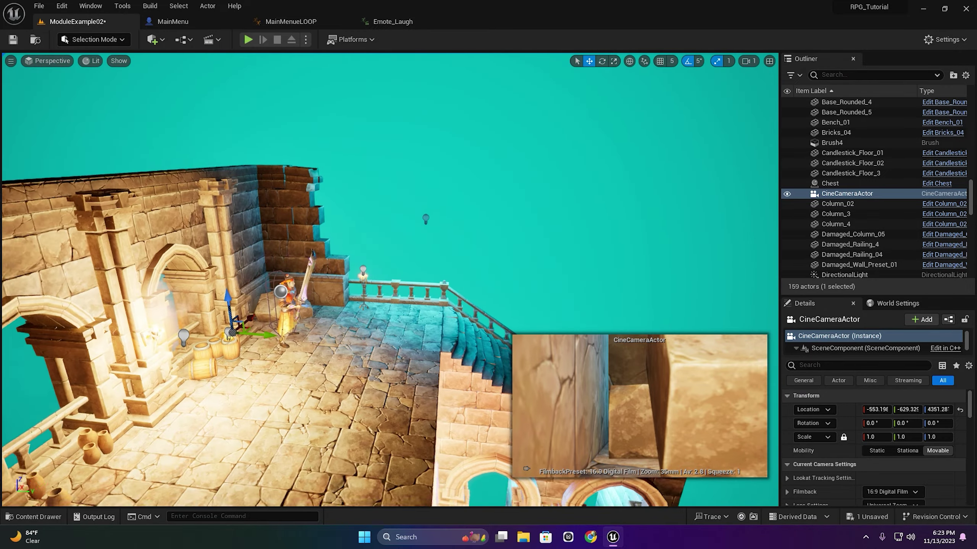
right_drag(386, 326, 387, 326)
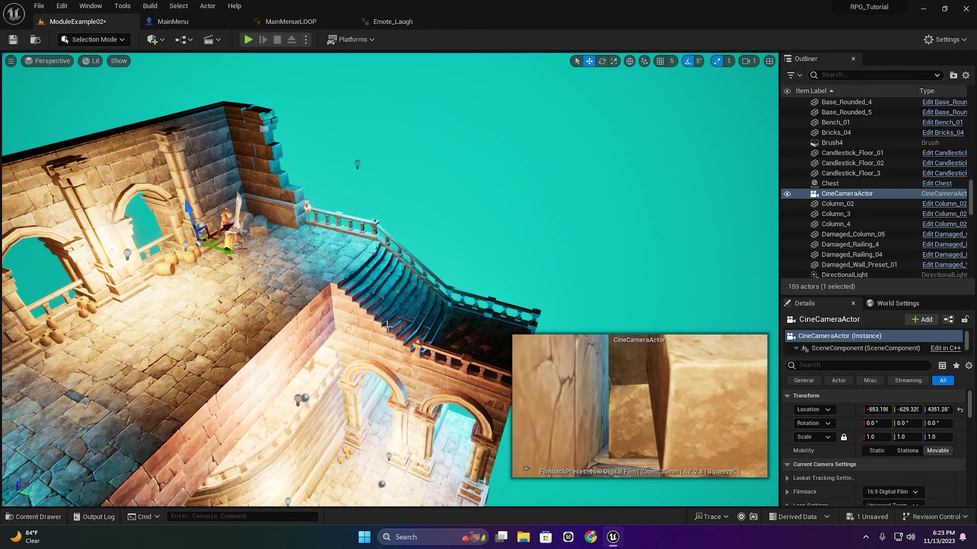
mouse_move(225, 253)
mouse_down()
mouse_move(344, 255)
mouse_move(354, 225)
mouse_up()
Turn the cine camera about -80° toward the knight and refine its position along X and Y.
click(602, 61)
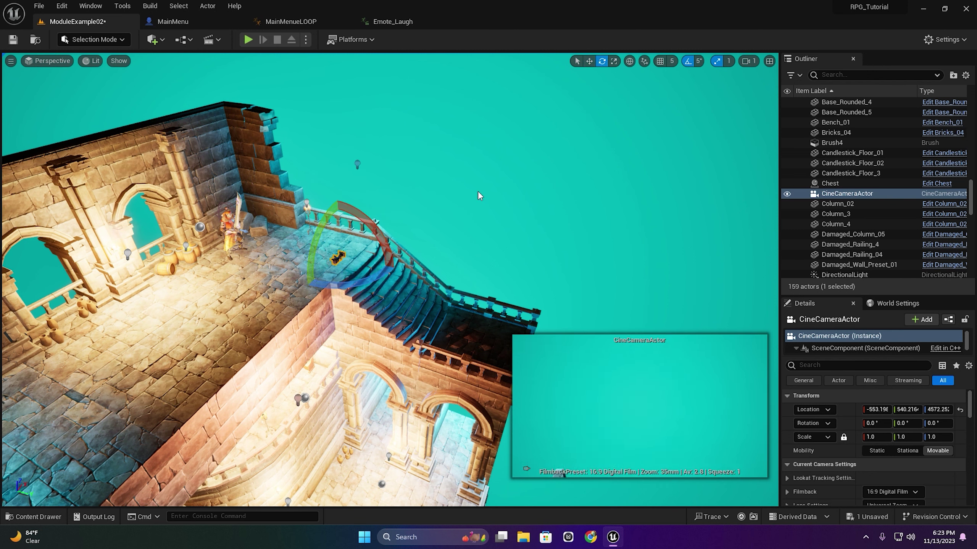
mouse_move(329, 284)
mouse_down()
mouse_move(277, 285)
mouse_move(319, 291)
mouse_up()
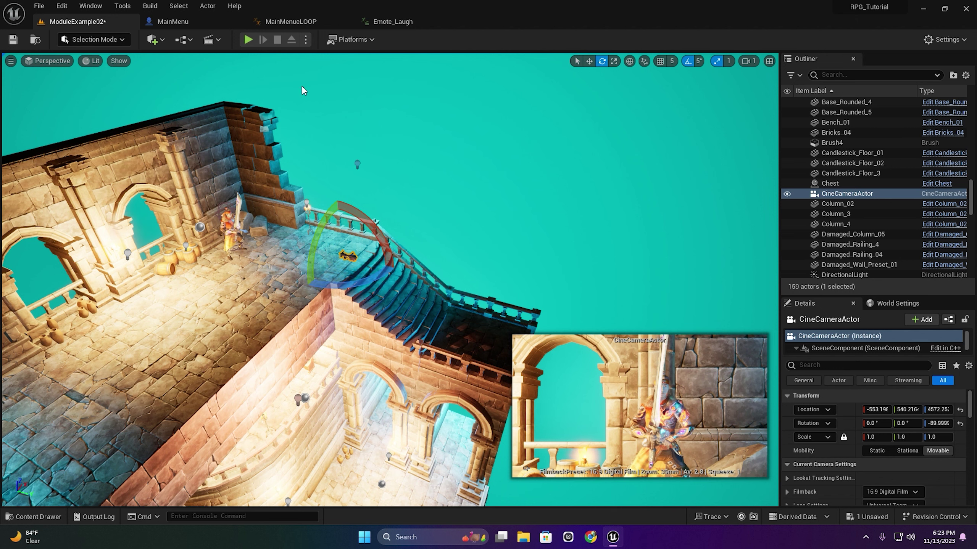
click(589, 61)
drag(368, 261, 390, 266)
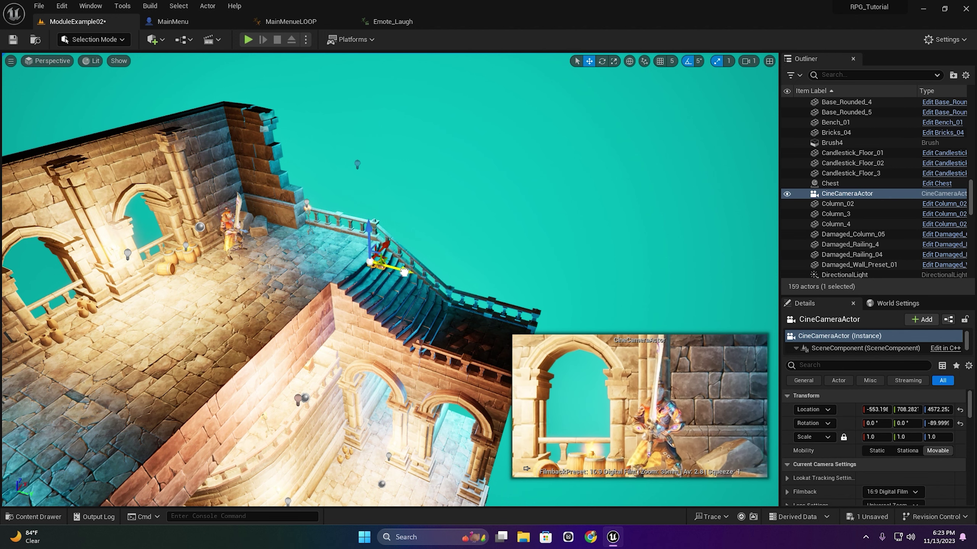
drag(353, 223, 355, 243)
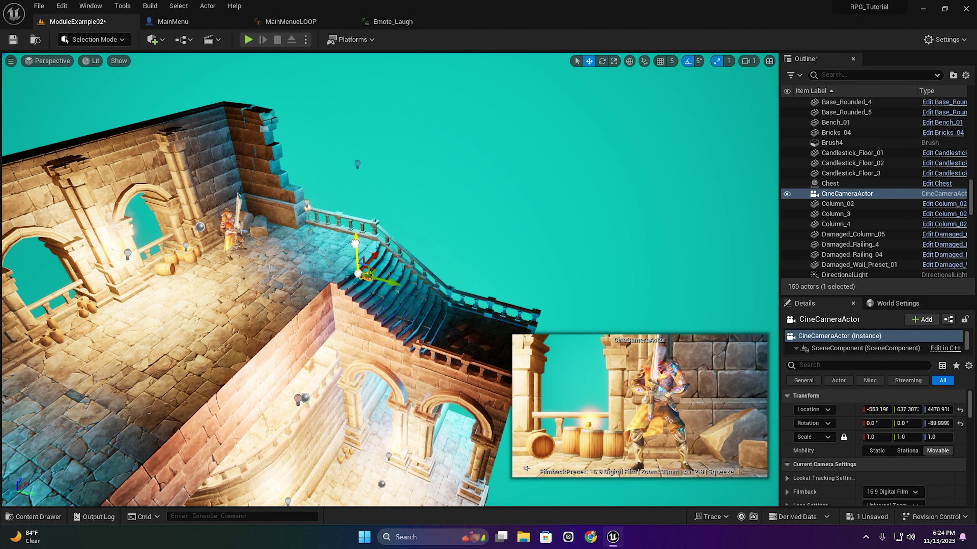
mouse_move(394, 287)
mouse_down()
mouse_move(451, 295)
mouse_move(403, 250)
mouse_up()
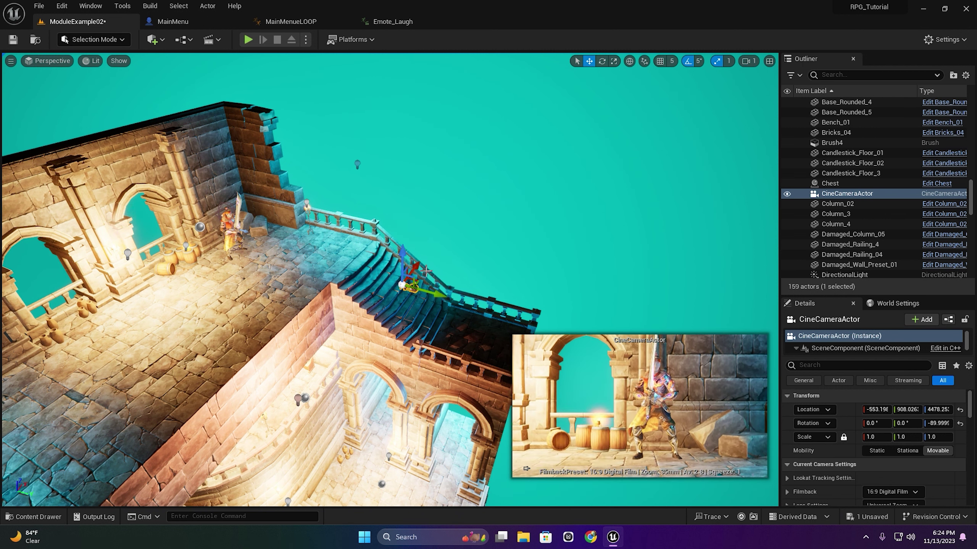
drag(421, 267, 420, 261)
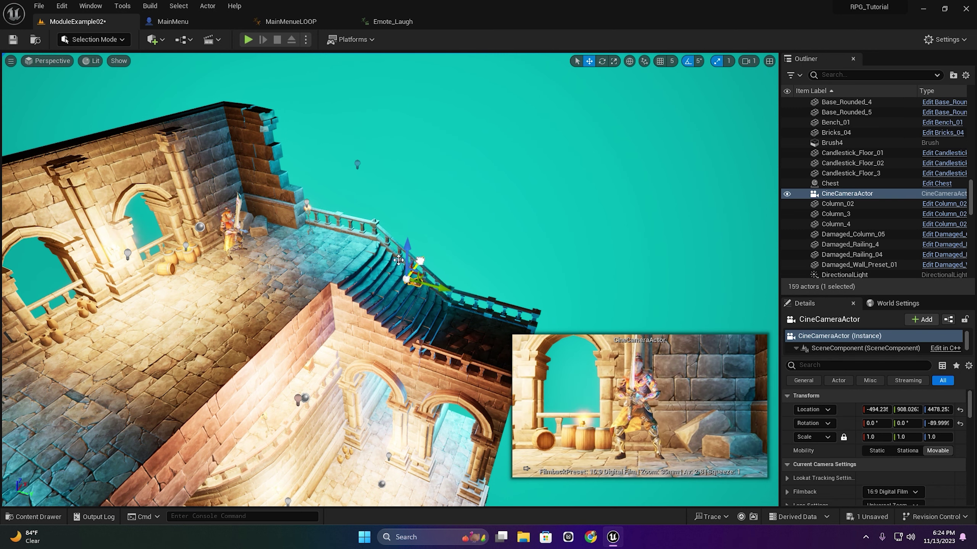
Check the knight's framing in the camera preview and test-play the level.
click(237, 232)
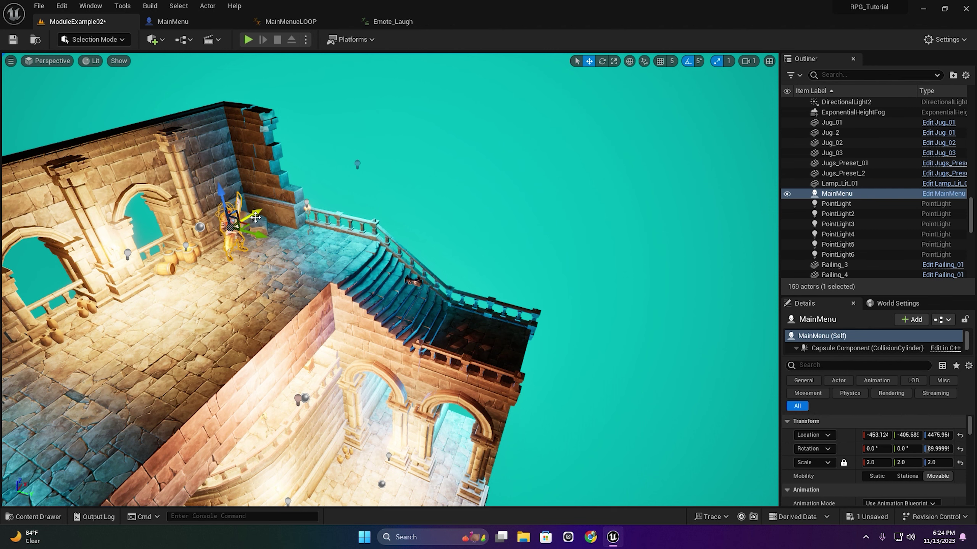
click(417, 283)
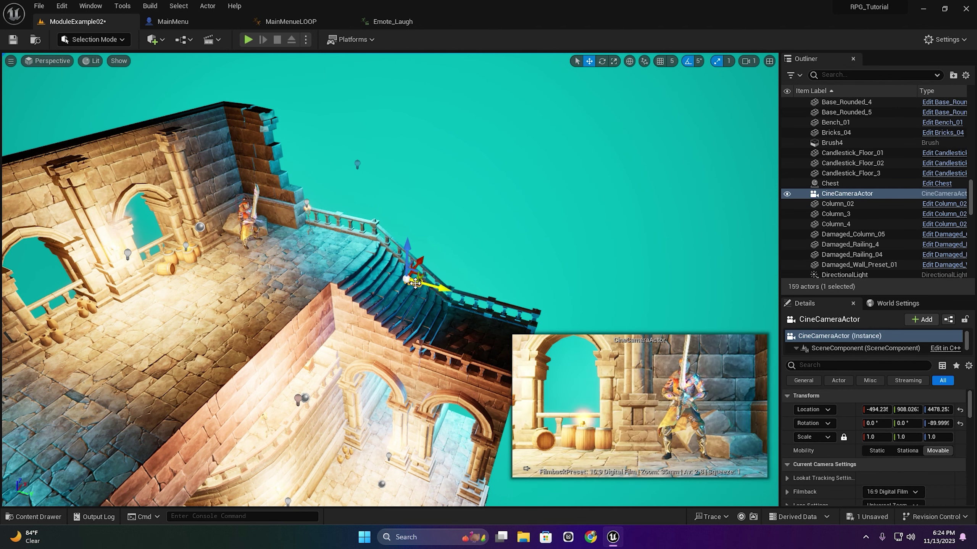
click(249, 43)
key(Escape)
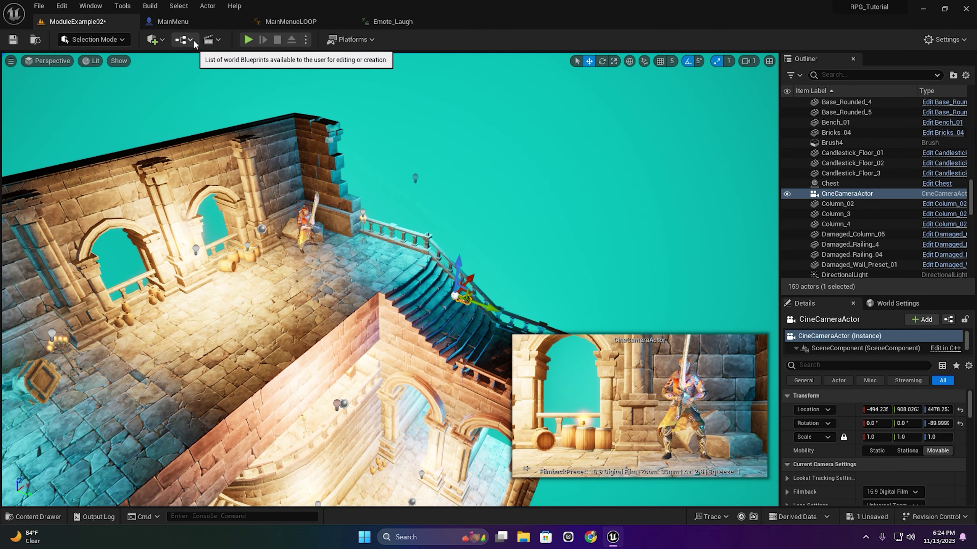
click(191, 39)
Open the Level Blueprint and delete the unused Event Tick node.
click(250, 111)
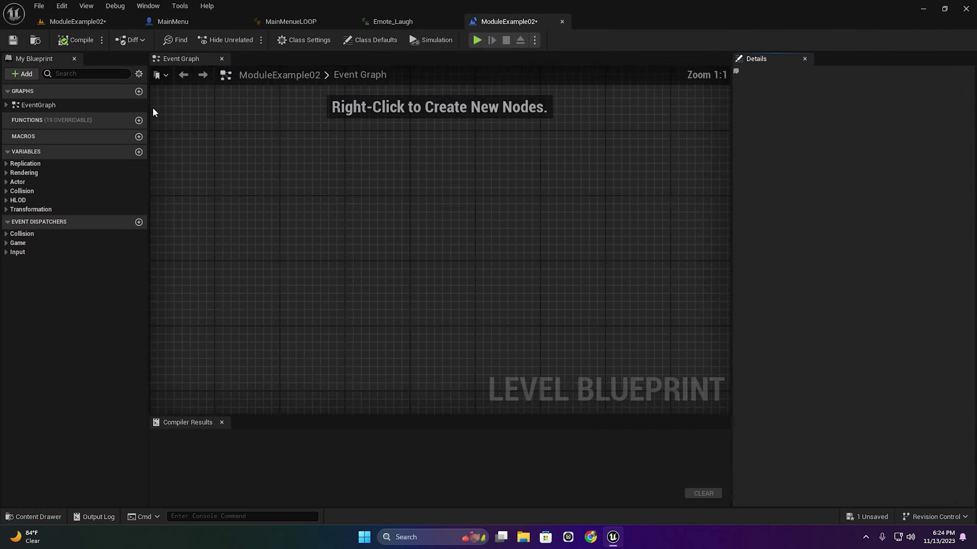
drag(490, 34, 186, 27)
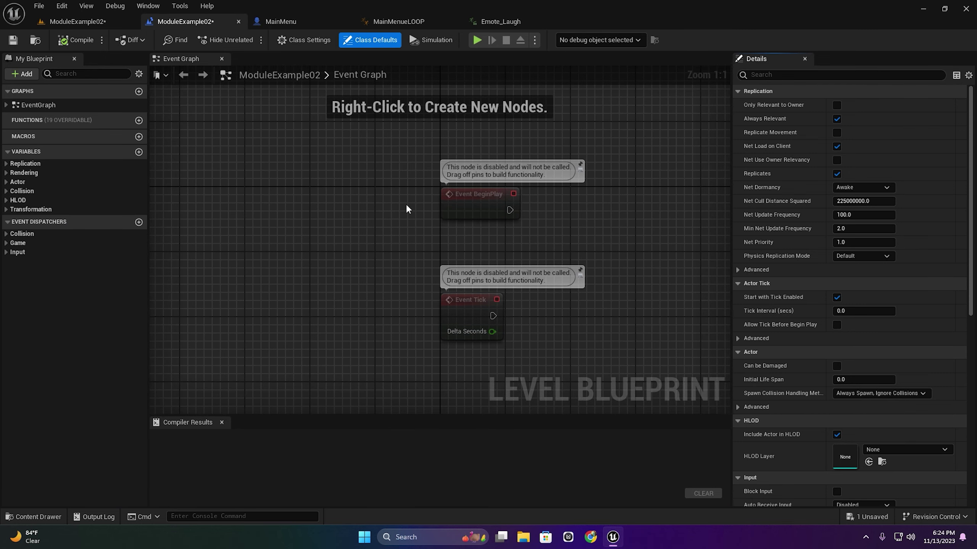
right_drag(407, 209, 402, 252)
click(281, 325)
key(Delete)
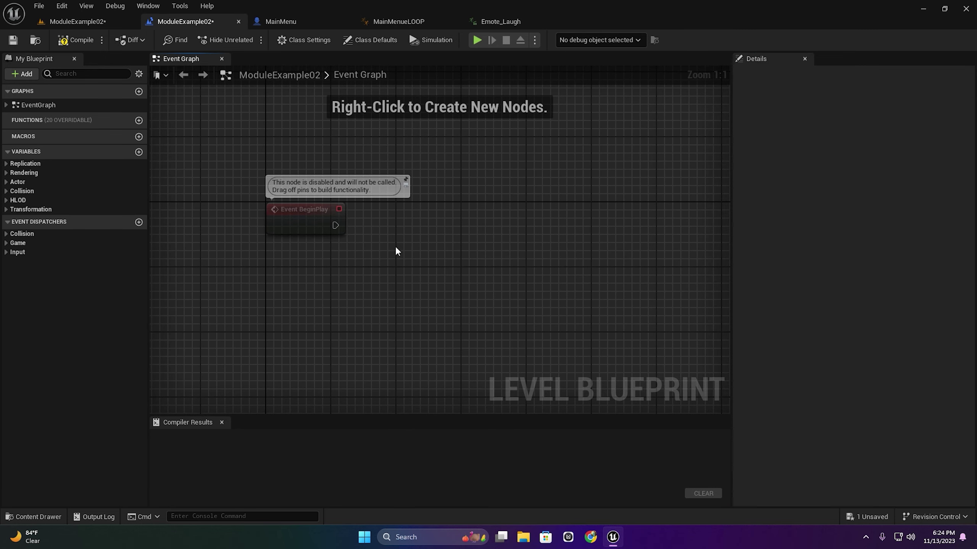
Chain a Sequence after Event BeginPlay, then add Set View Target with Blend from Then 0.
click(405, 242)
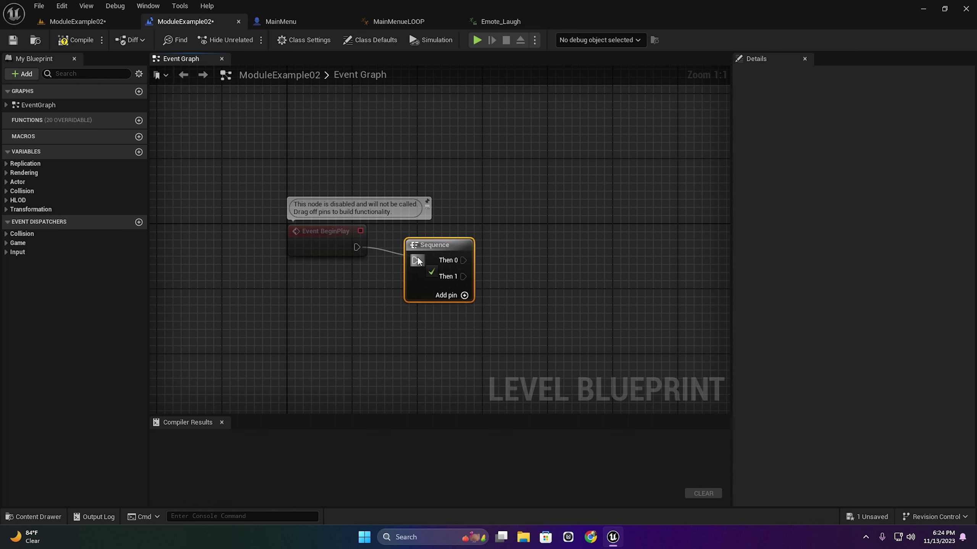
drag(419, 261, 459, 250)
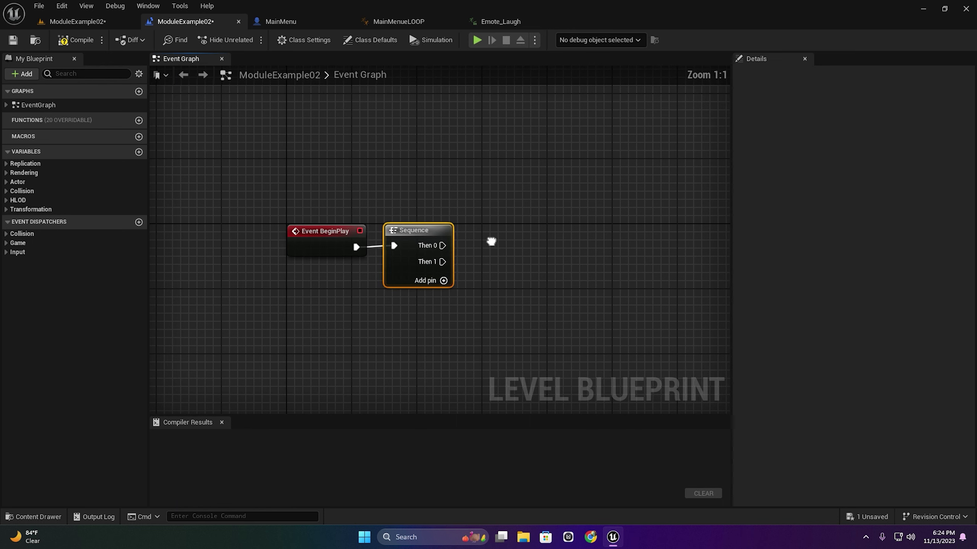
right_drag(491, 241, 386, 263)
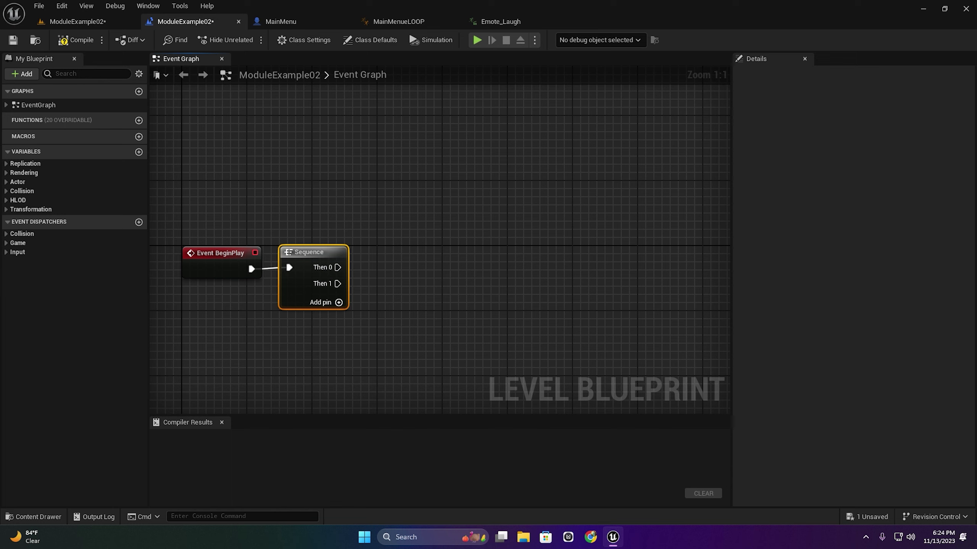
drag(450, 273, 457, 269)
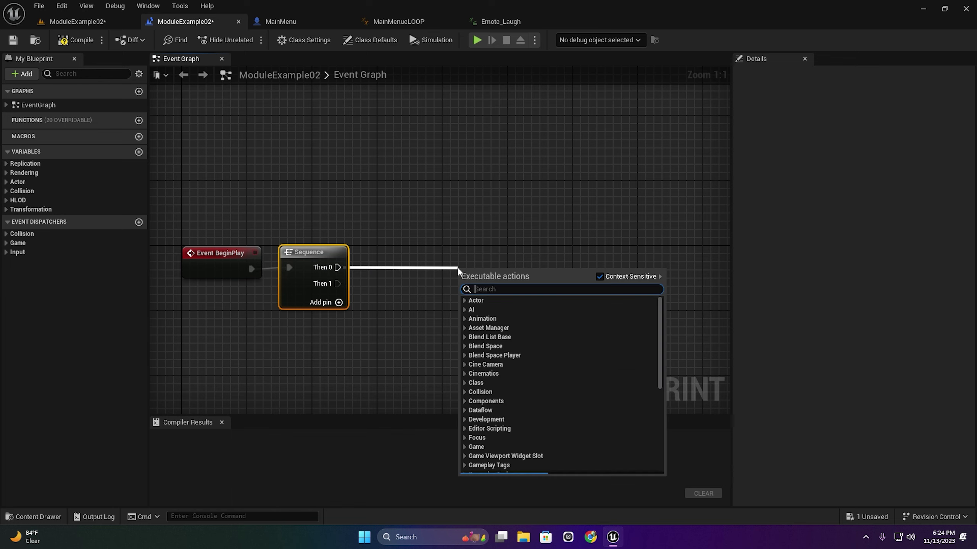
text(set view)
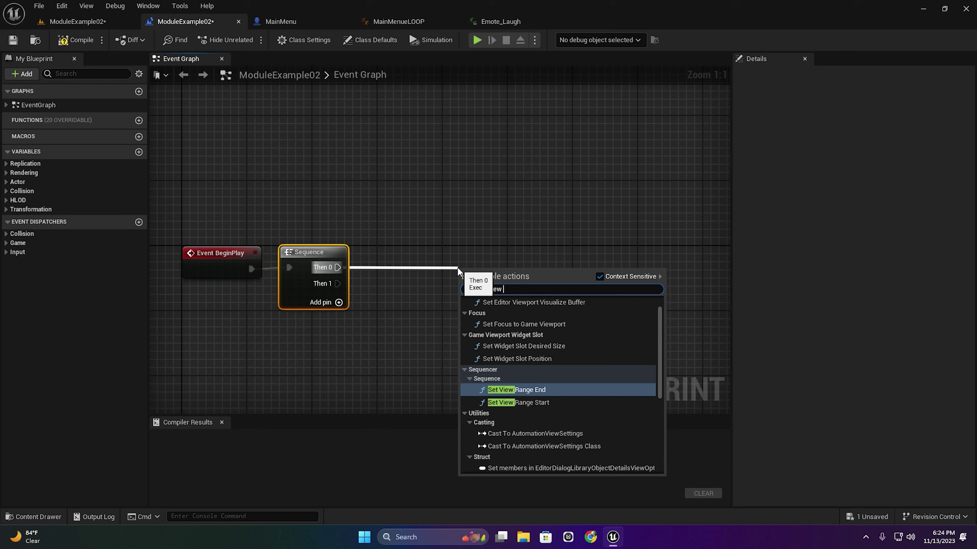
text(tar)
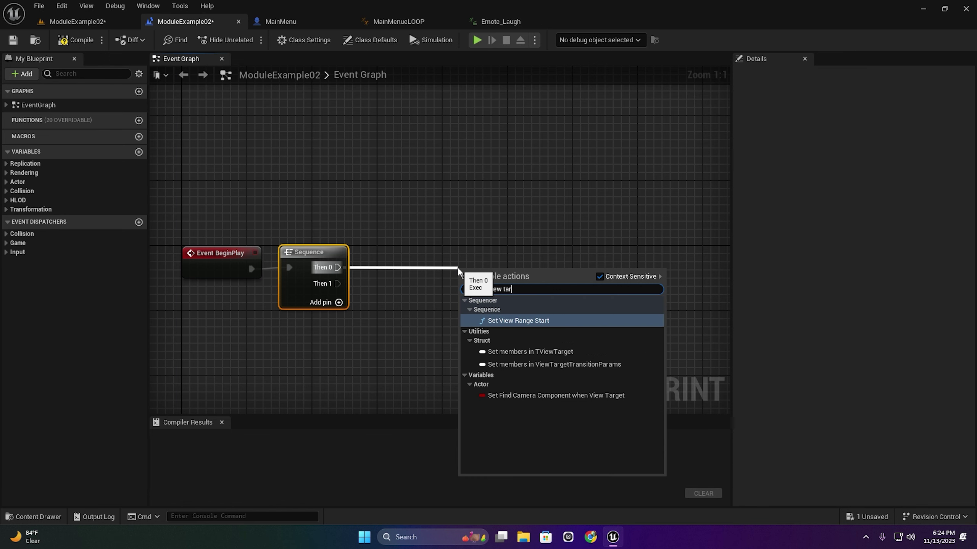
text(get)
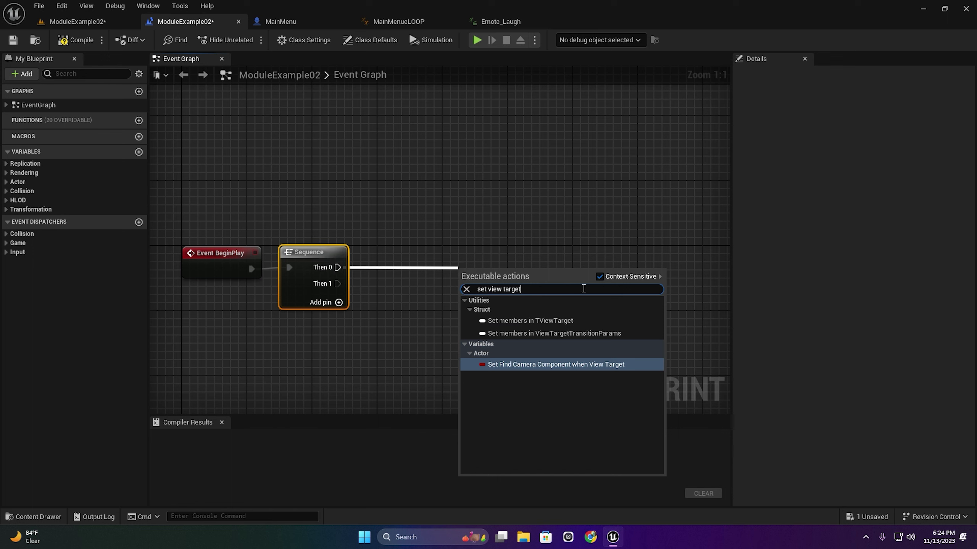
click(599, 276)
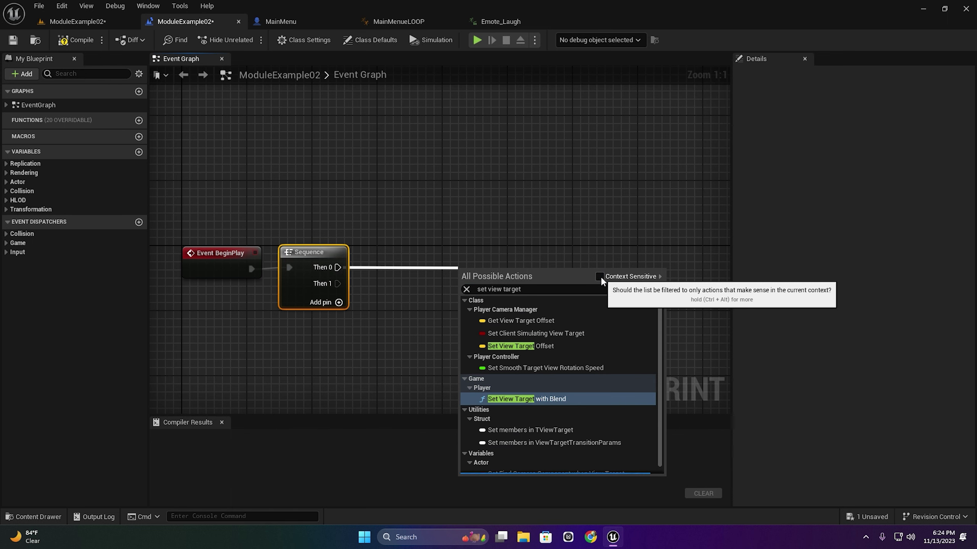
click(576, 400)
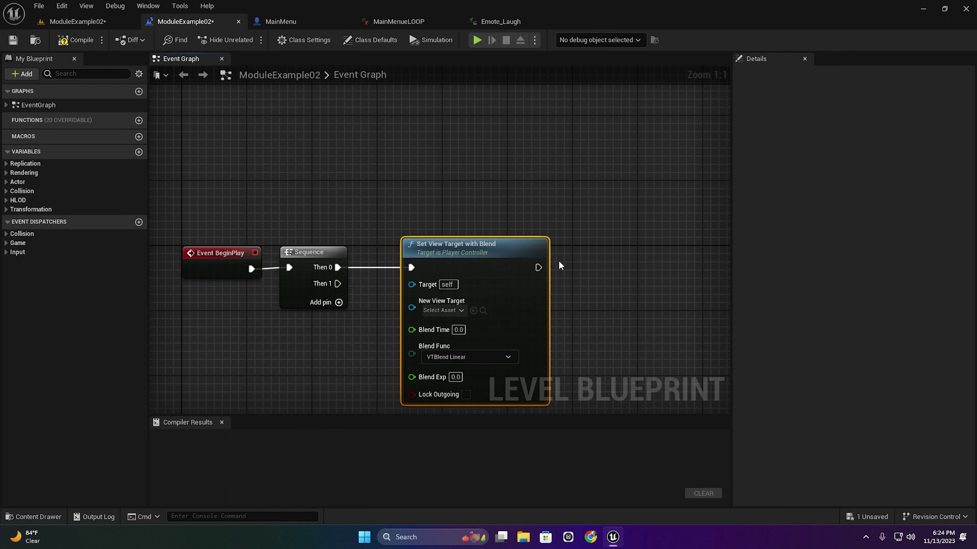
Move Set View Target with Blend right, then delete an accidental Get Player Character node.
drag(481, 242, 530, 241)
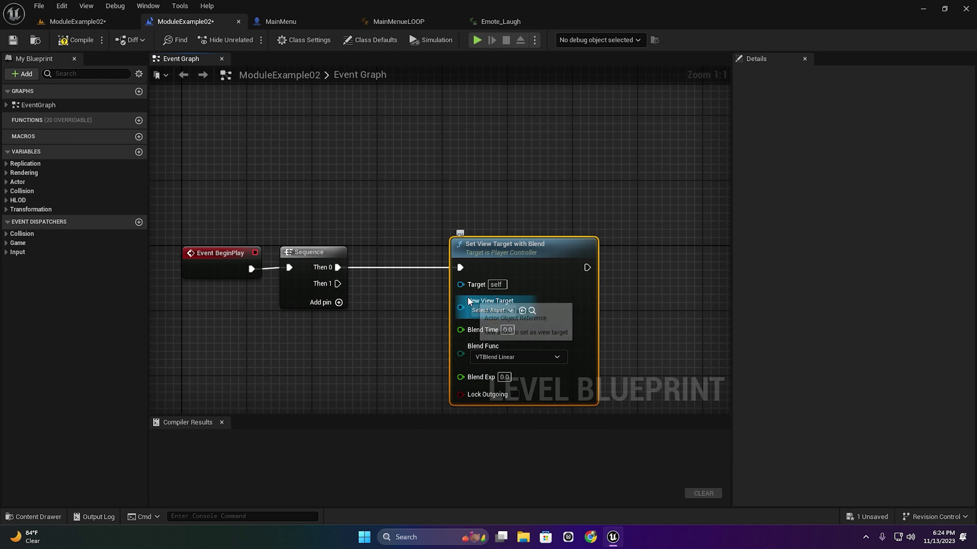
drag(460, 285, 361, 155)
text(gte player)
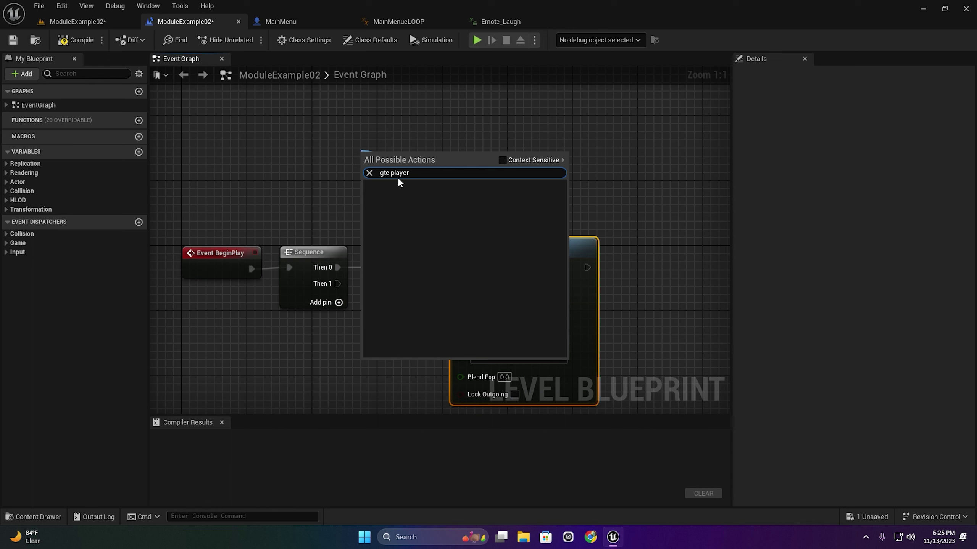
key(Left)
key(Left)
key(Left)
key(BackSpace)
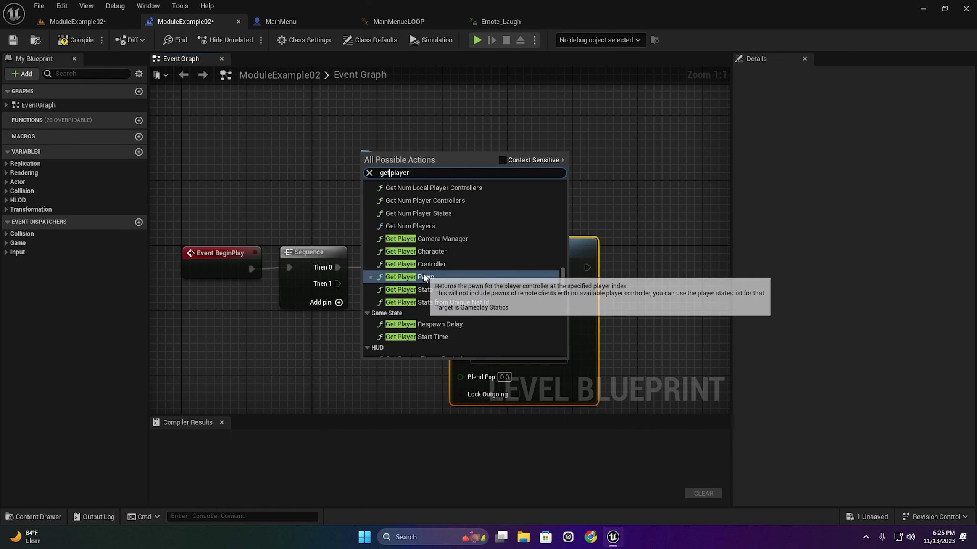
click(416, 257)
key(Delete)
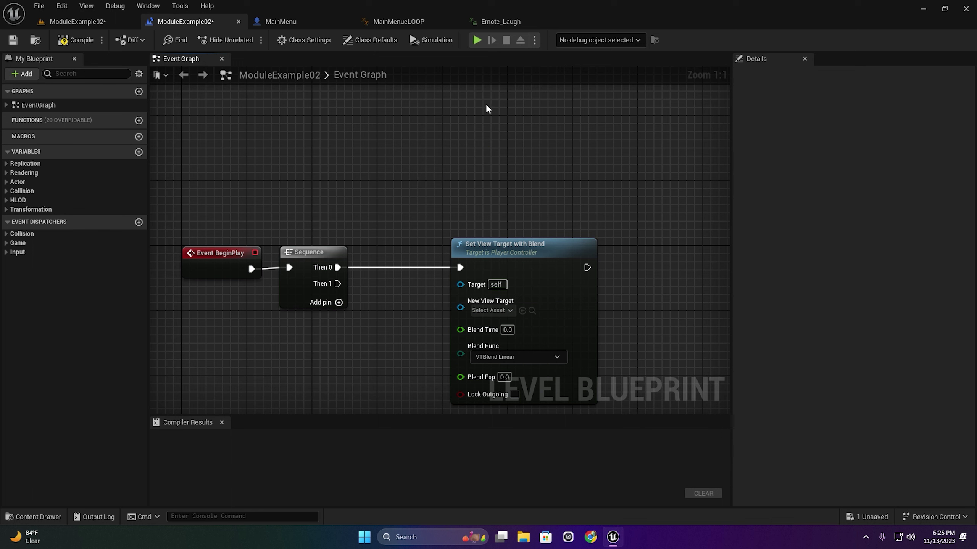
Wire a Get Player Controller node into the Target pin and move it up-left.
drag(460, 285, 366, 179)
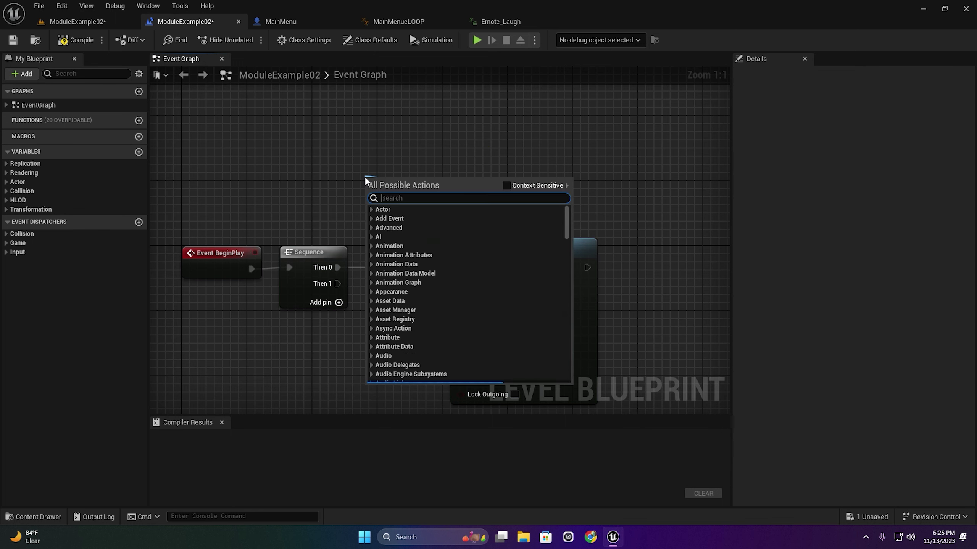
click(507, 187)
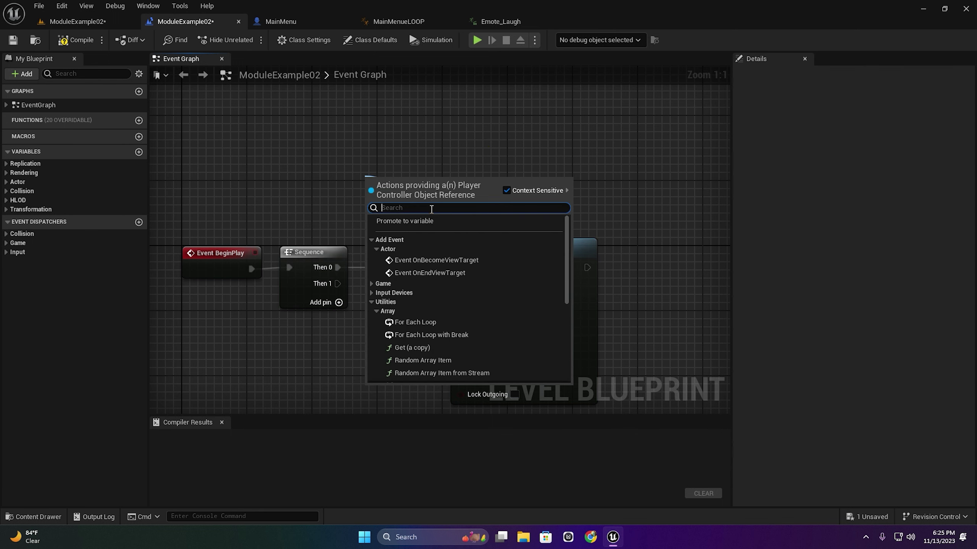
text(playerc)
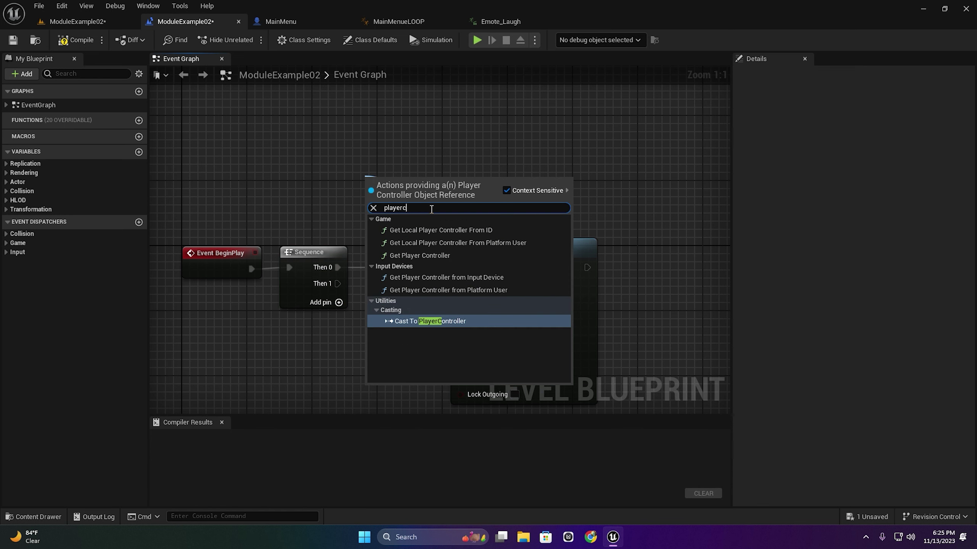
key(BackSpace)
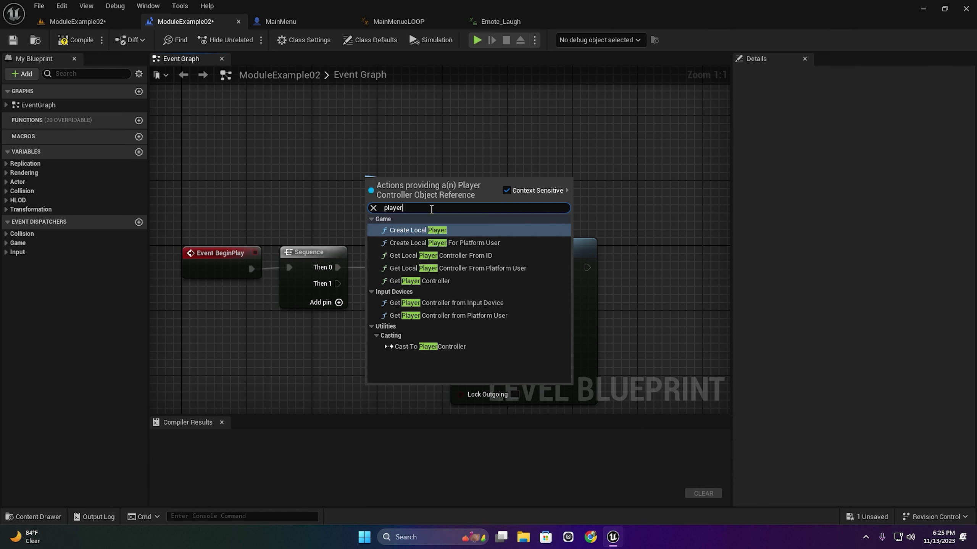
text( con)
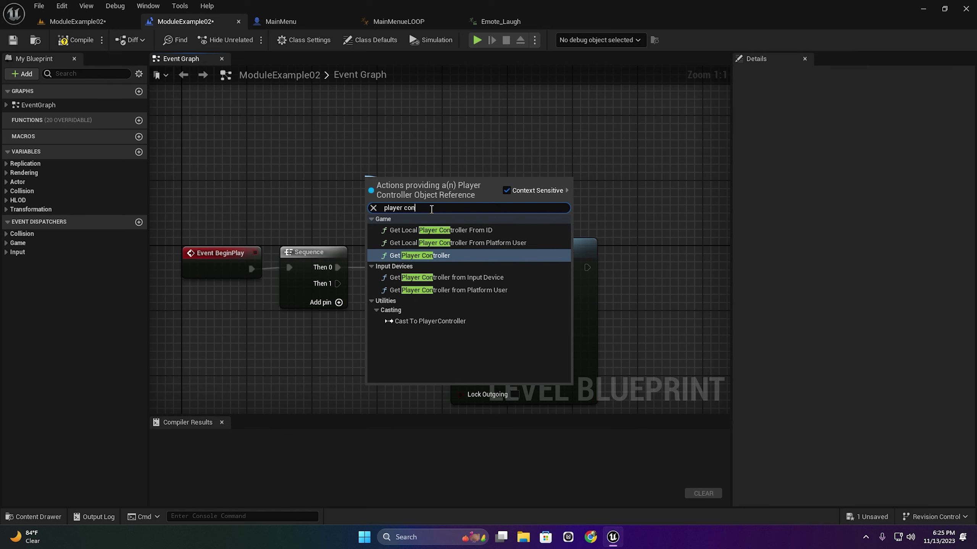
key(Return)
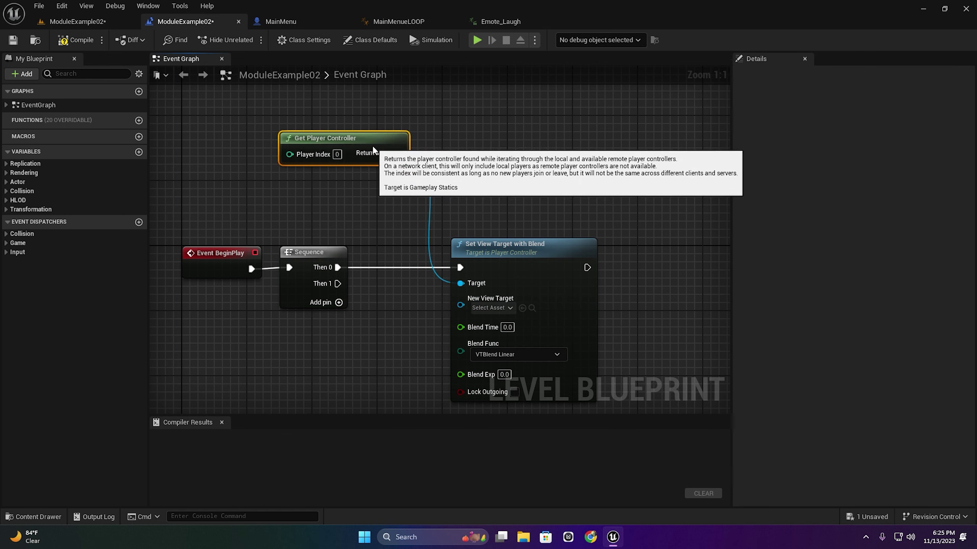
drag(450, 178, 377, 138)
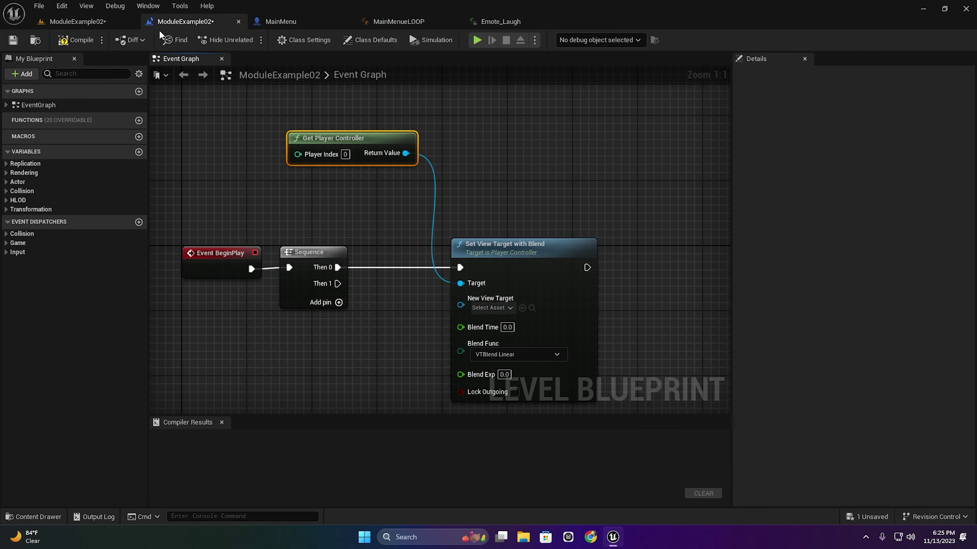
Select the CineCameraActor in the level so the blueprint can reference it.
click(123, 22)
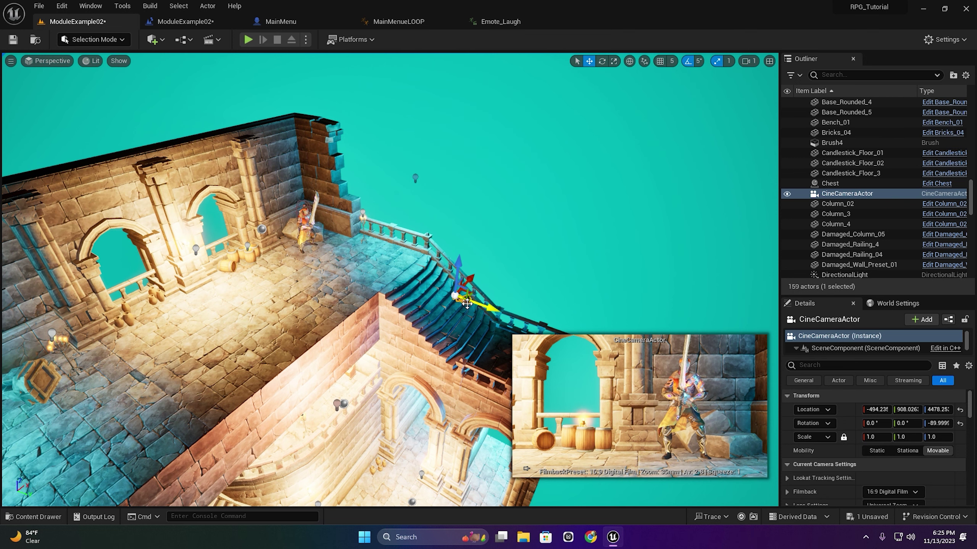
click(845, 195)
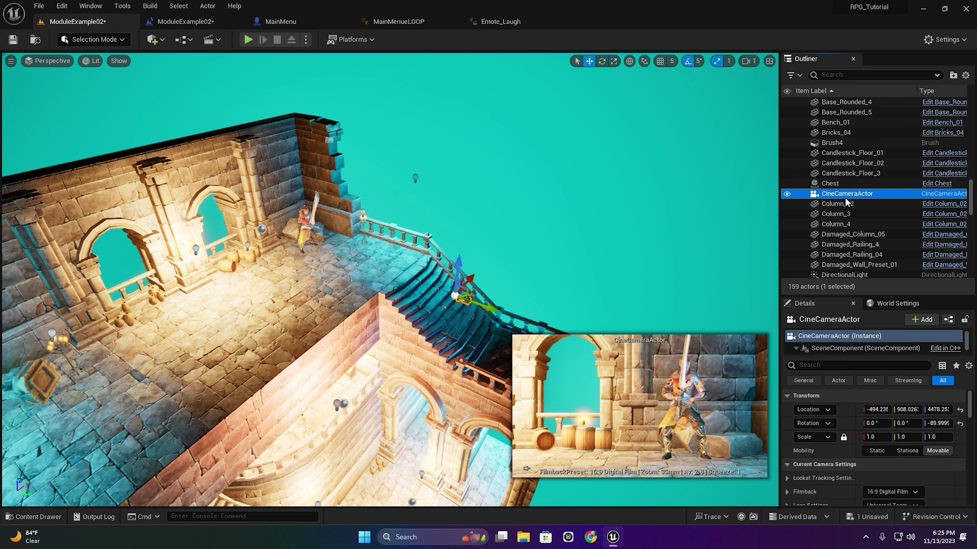
click(185, 22)
right_click(337, 215)
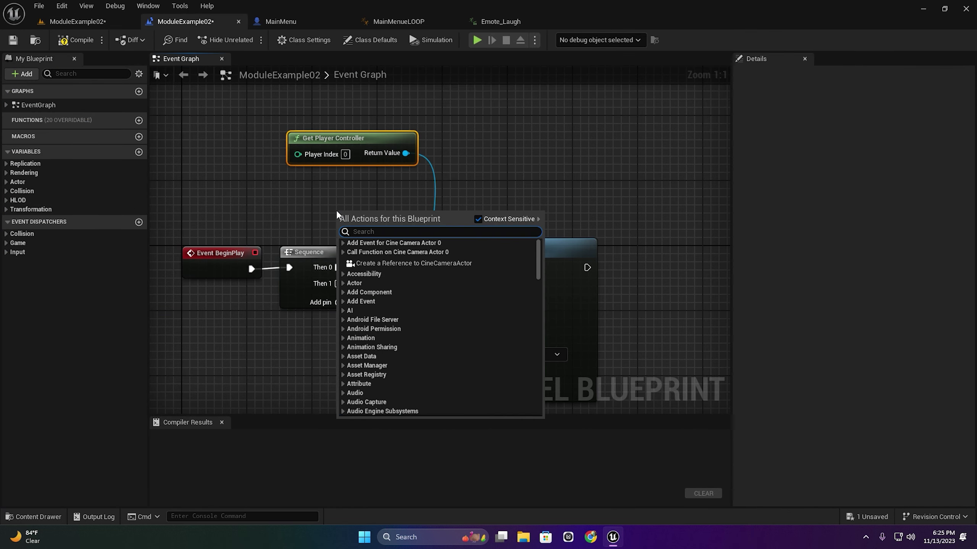
Wire a CineCameraActor reference into New View Target, compile, and play-test the camera view.
click(384, 265)
mouse_move(381, 215)
mouse_down()
mouse_move(346, 208)
mouse_move(460, 308)
mouse_up()
click(87, 45)
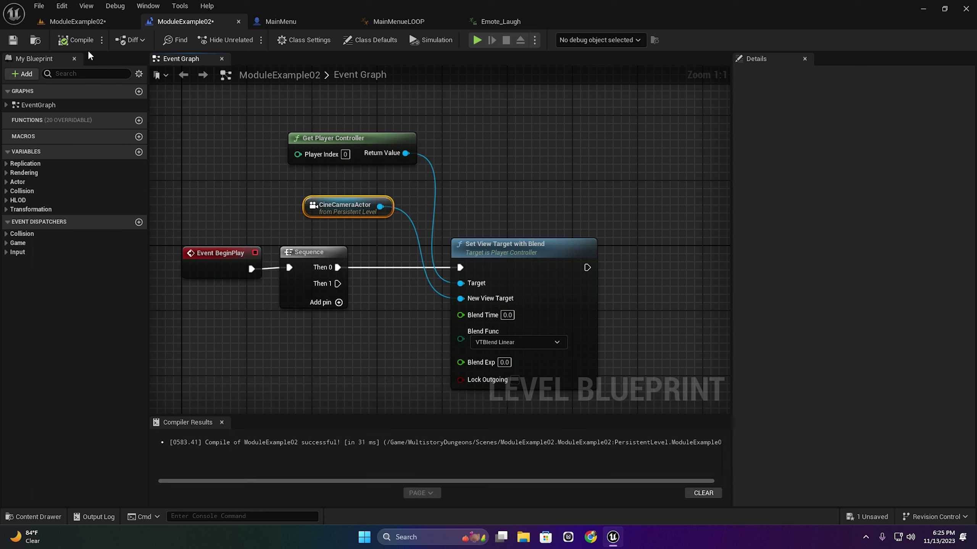
click(474, 43)
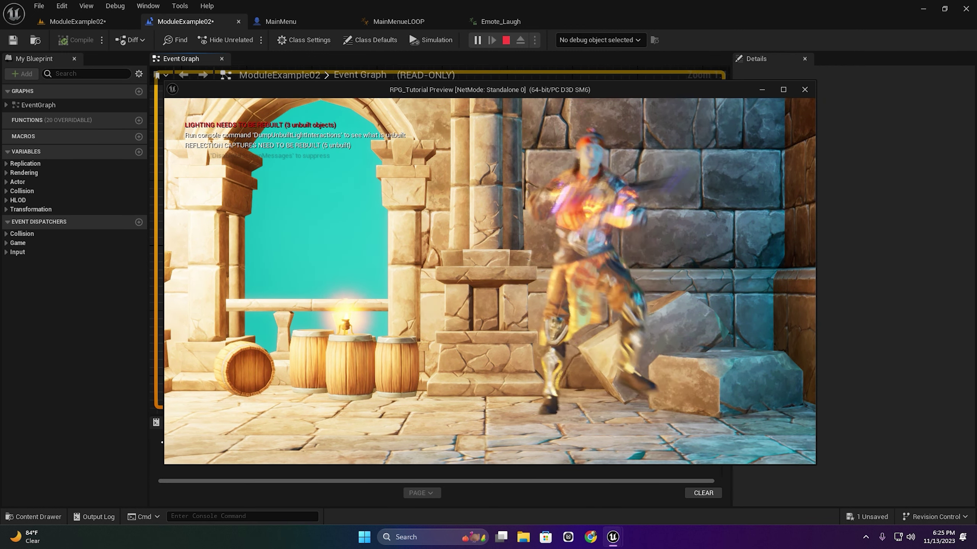
key(Escape)
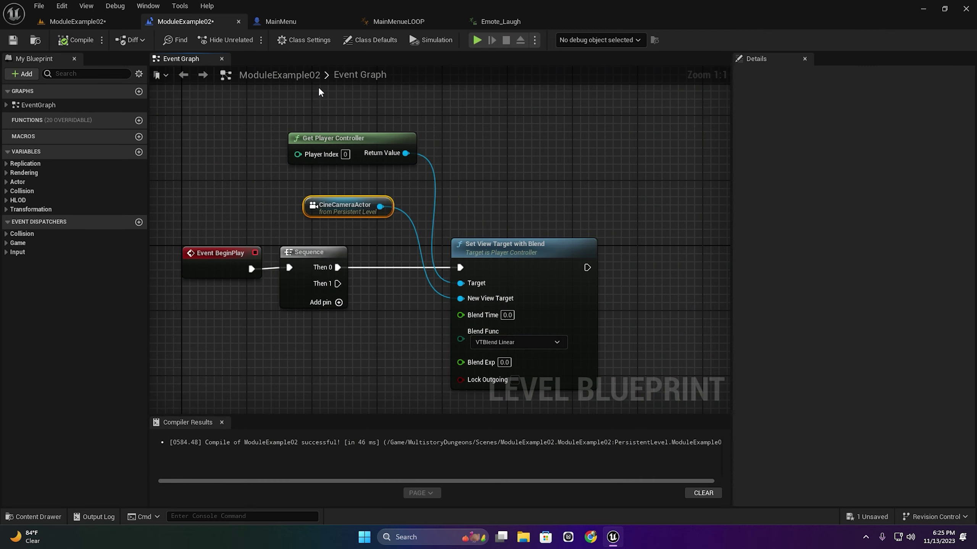
Move the MainMenu character along Y and X and turn it to about 100°.
click(85, 26)
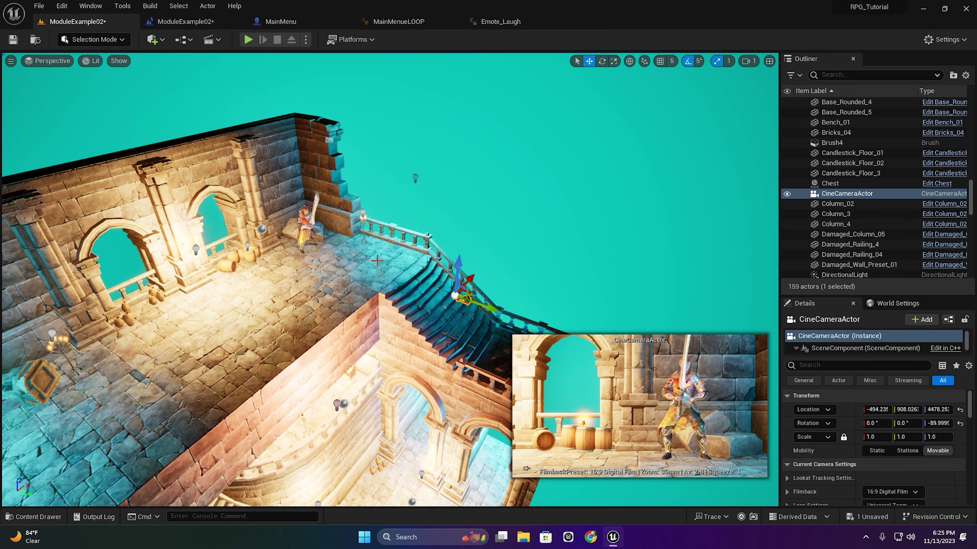
right_drag(377, 260, 353, 259)
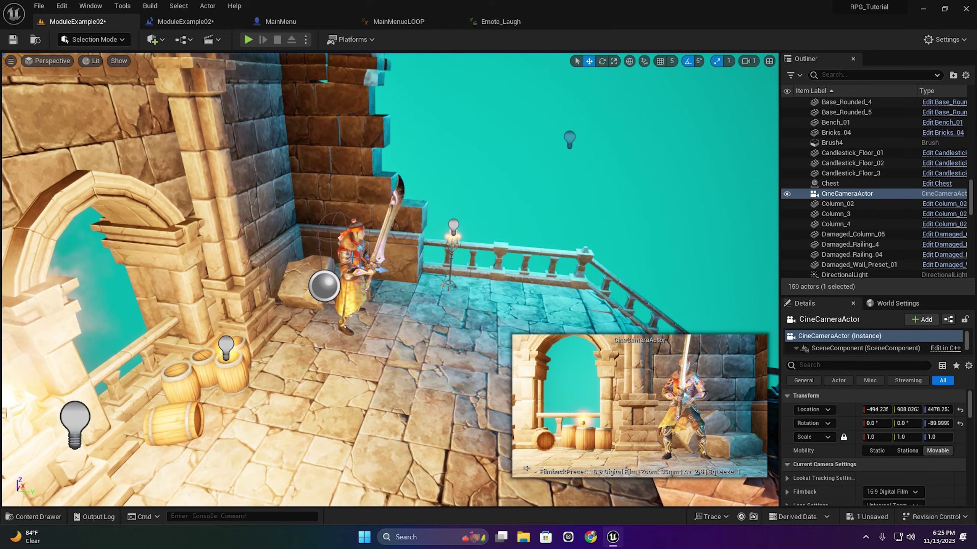
click(352, 259)
drag(373, 270, 400, 272)
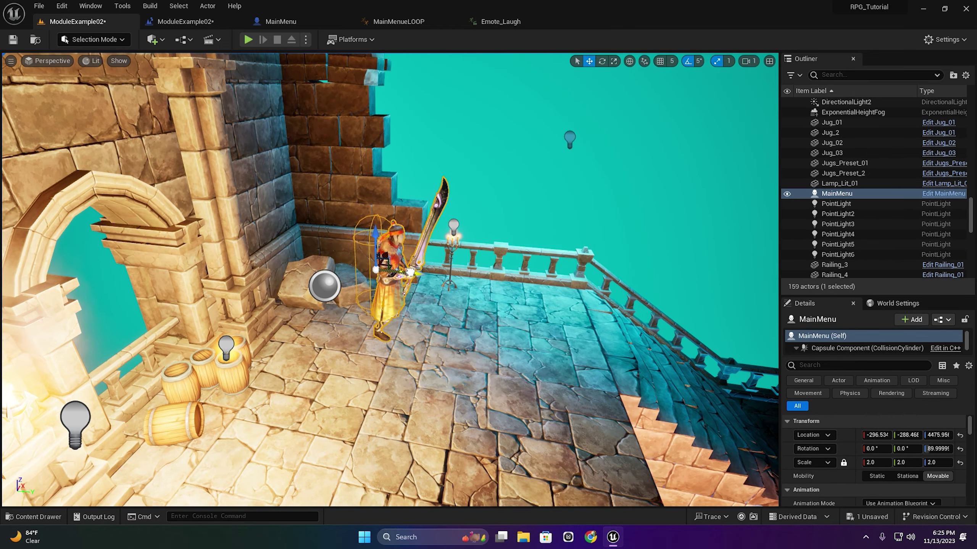
right_drag(400, 272, 435, 285)
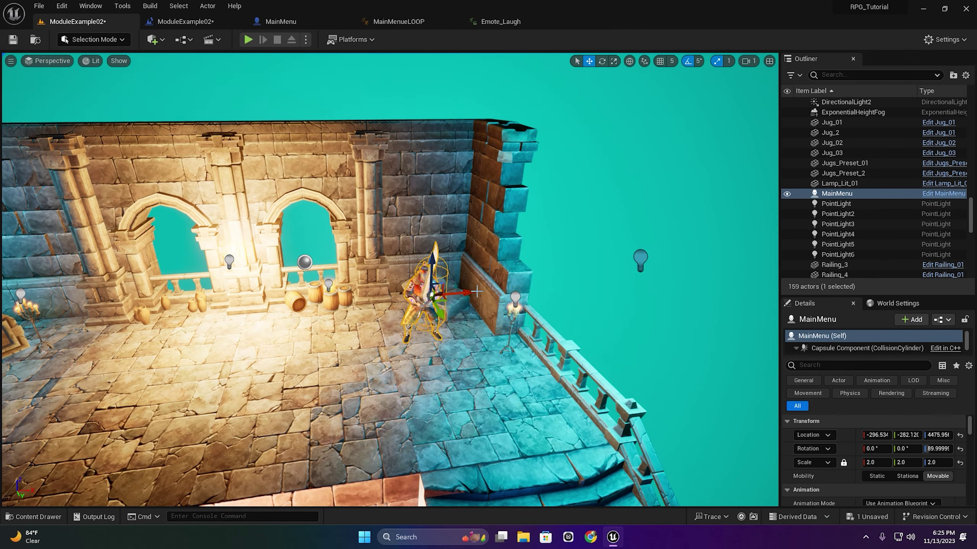
drag(462, 295, 435, 293)
click(601, 61)
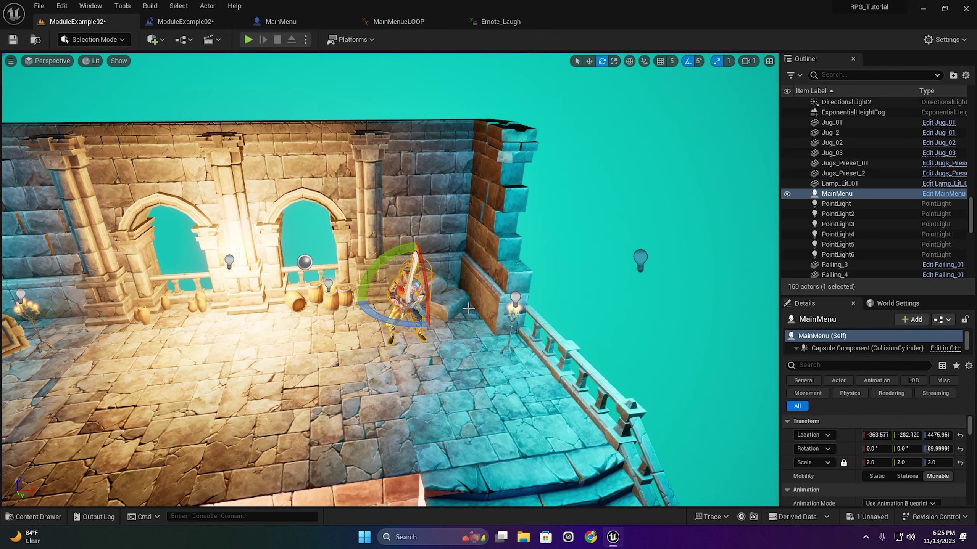
drag(408, 328, 550, 182)
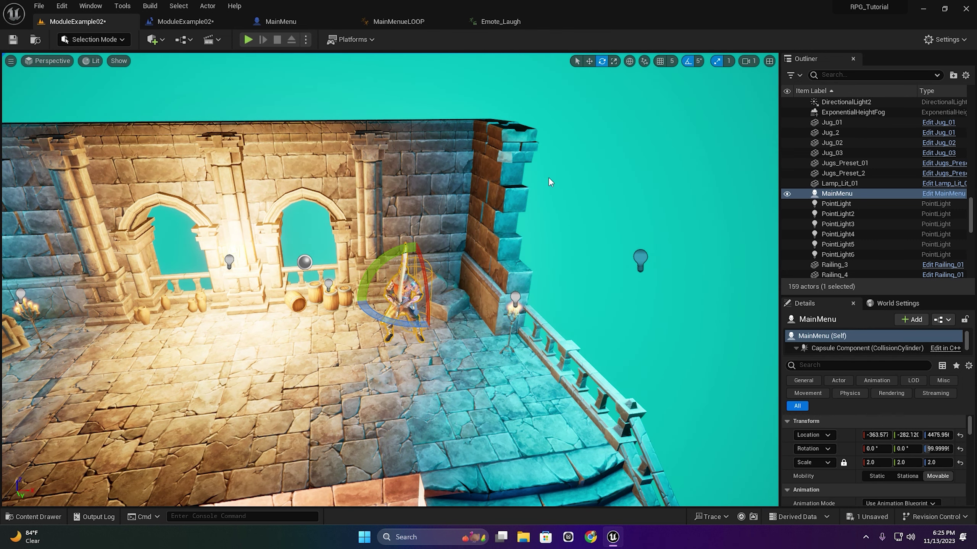
Play-test, then move the cine camera right and higher to Y 1065.59, Z 4518.90.
click(248, 40)
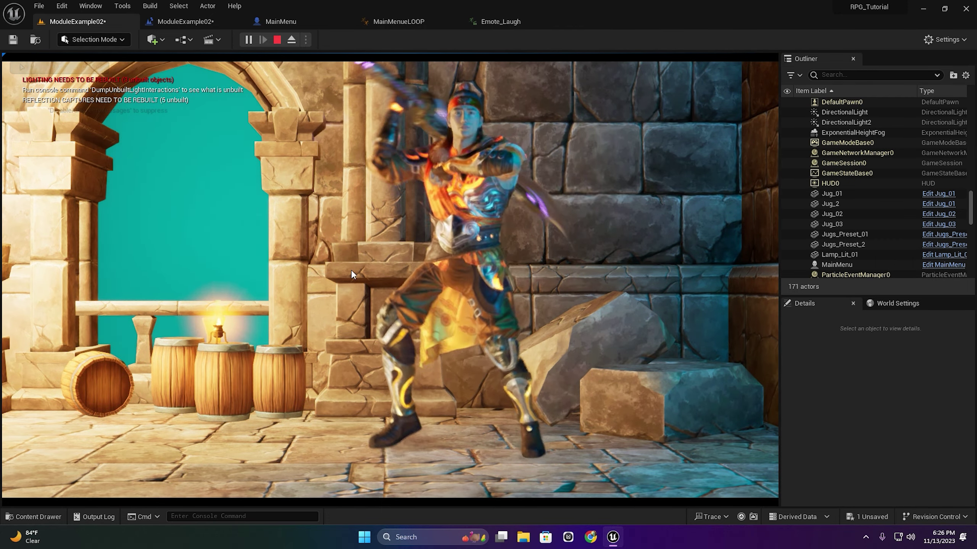
key(Escape)
scroll(389, 280, down, 10)
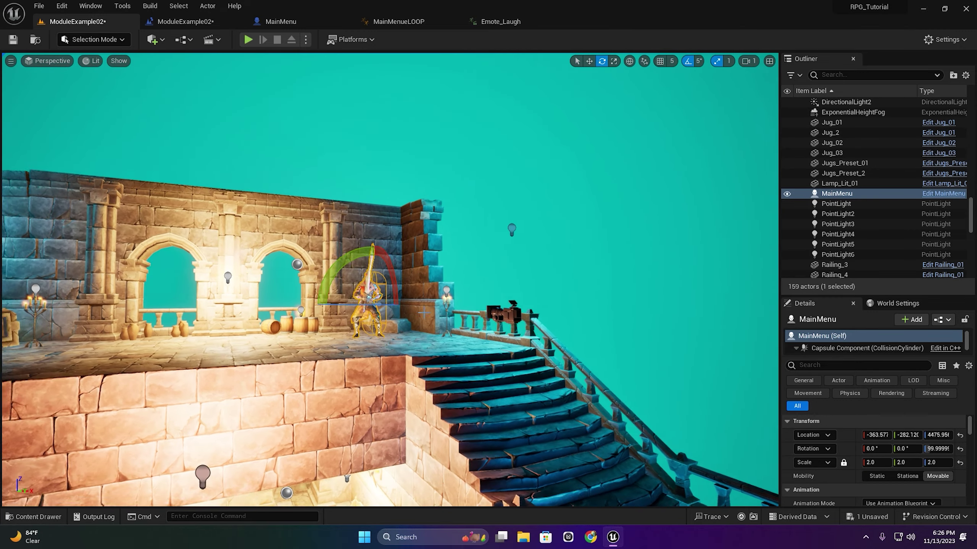
click(496, 324)
click(496, 313)
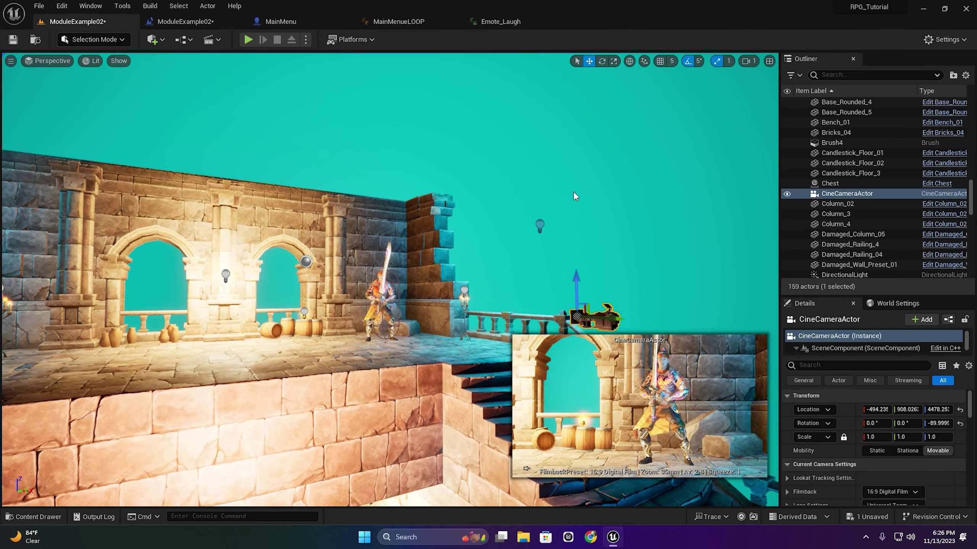
key(w)
drag(619, 318, 697, 327)
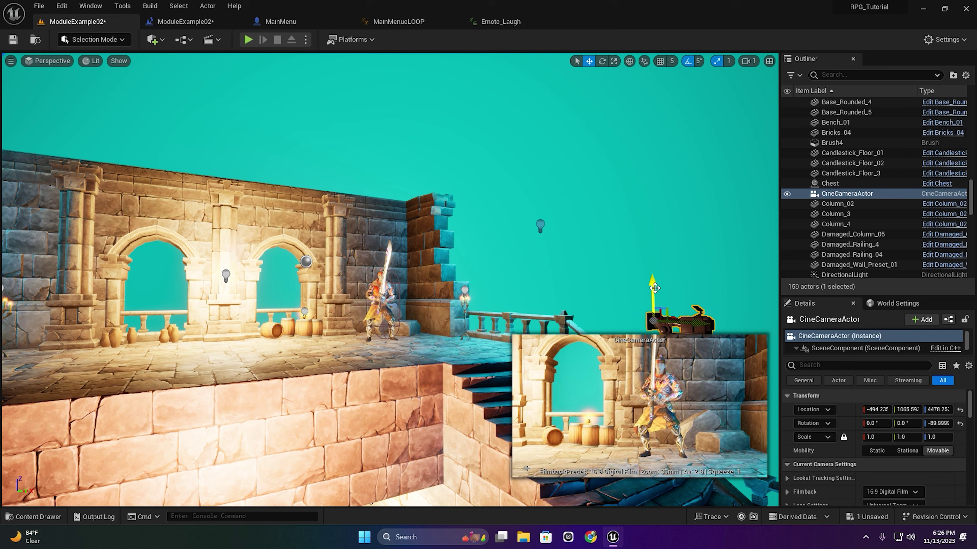
drag(655, 288, 657, 272)
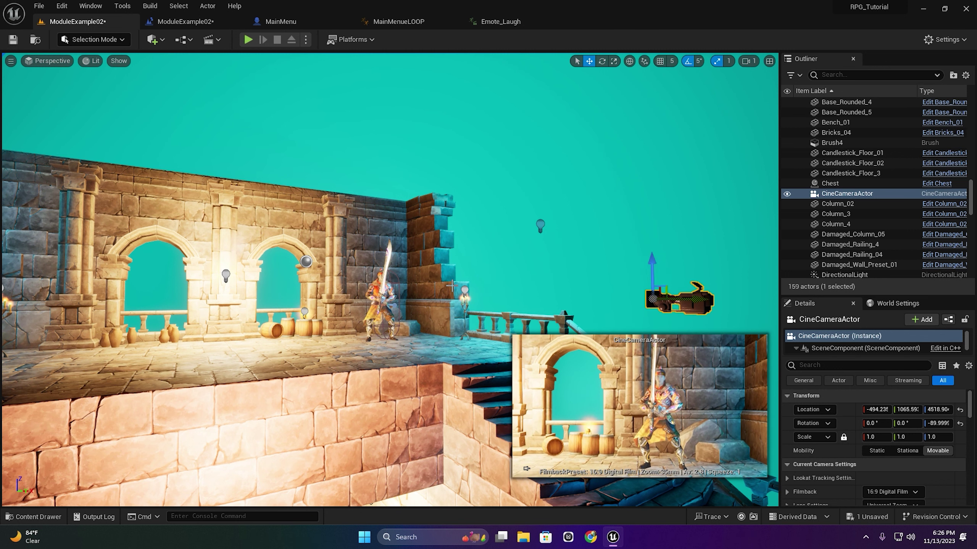
Slide the MainMenu character along X to -302.282 and recheck the camera framing.
click(401, 300)
click(375, 316)
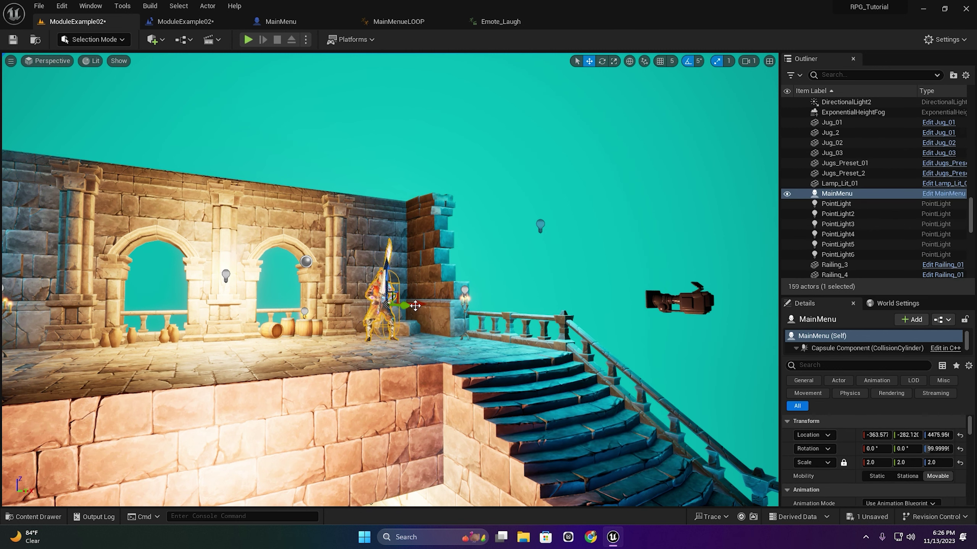
drag(417, 304, 429, 303)
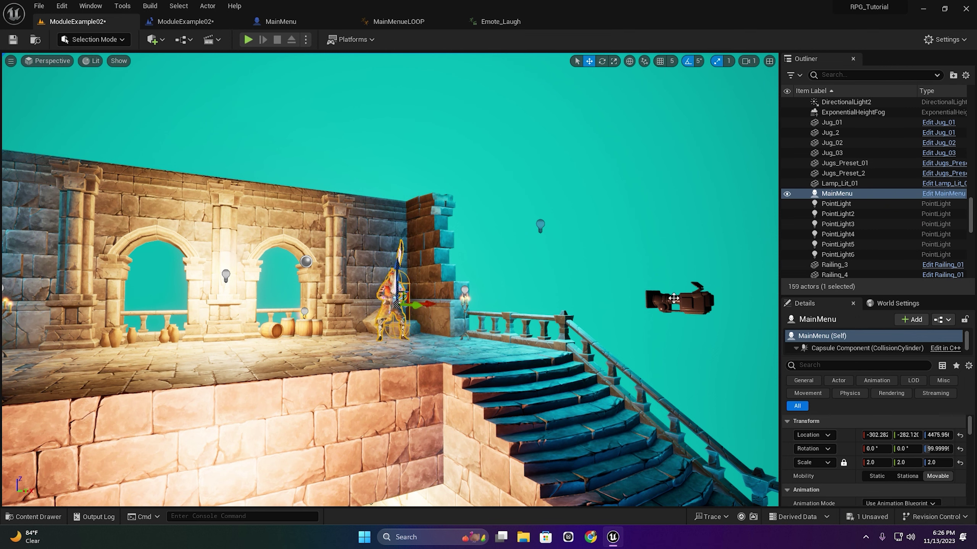
click(674, 299)
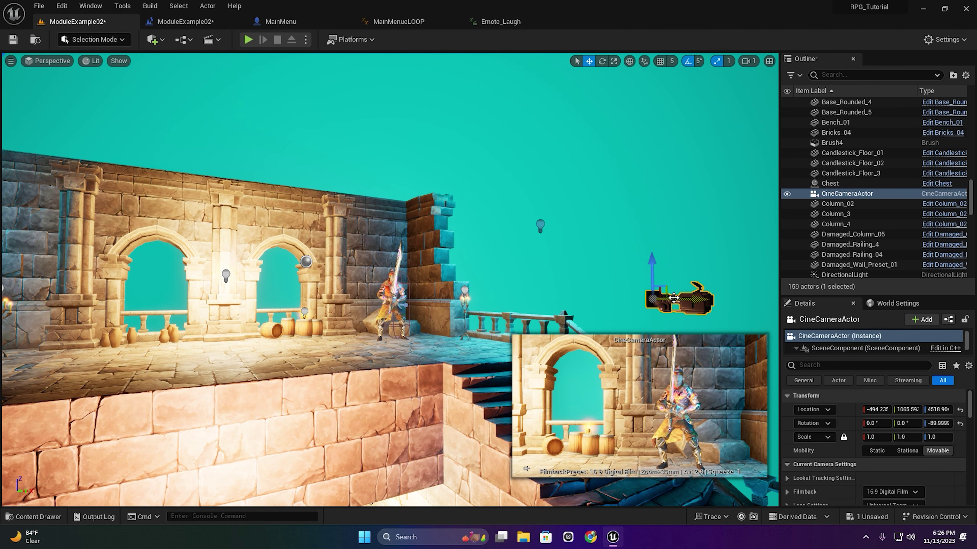
Place the Standing_Idle character from Content > Bots_2 and set its scale to 2.
click(43, 518)
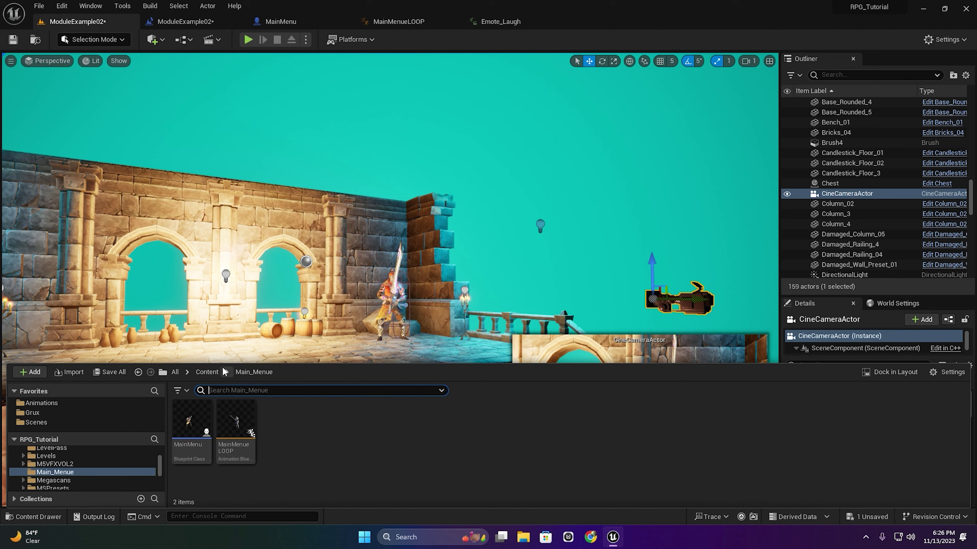
click(207, 372)
click(175, 372)
double_click(194, 421)
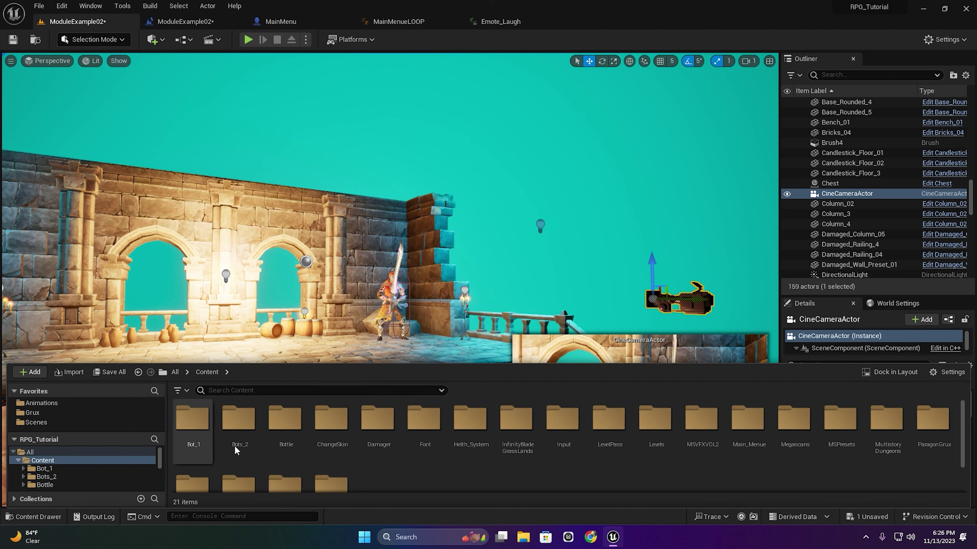
double_click(240, 421)
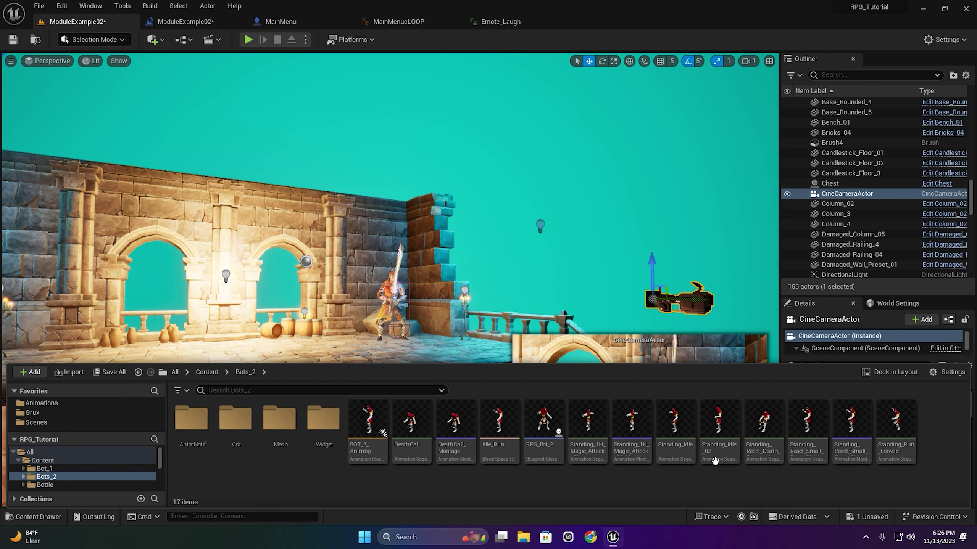
key(ctrl+space)
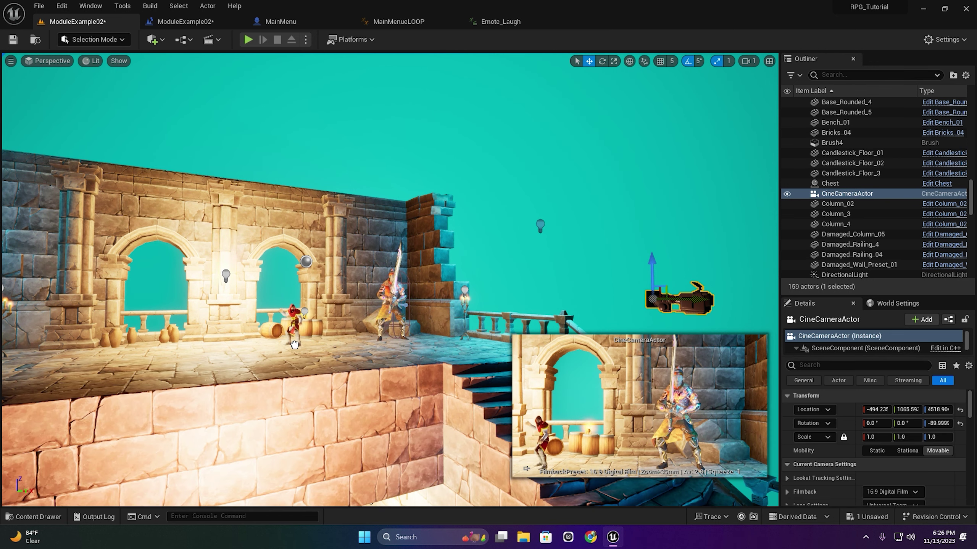
click(295, 345)
text(2)
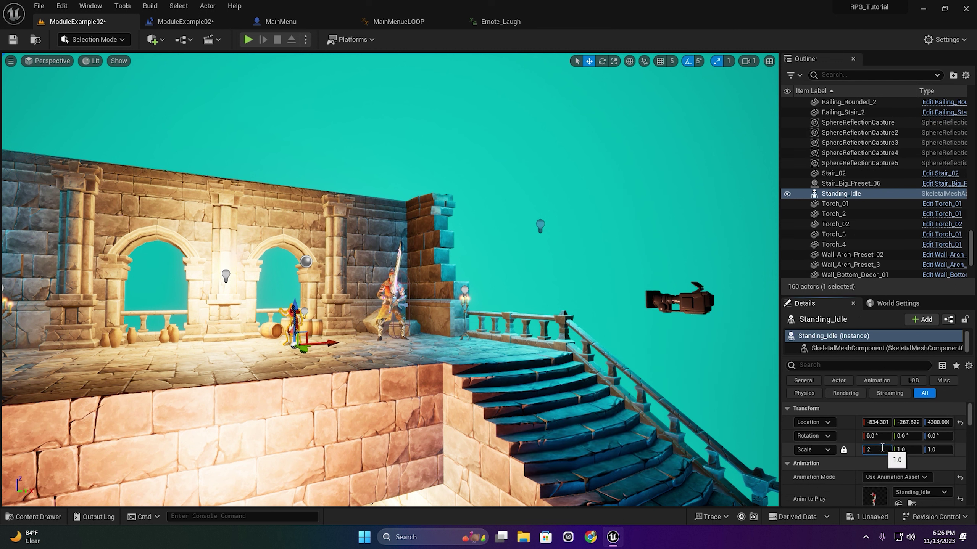
key(Return)
Preview the shot from the cine camera and shift the camera slightly along X.
click(699, 308)
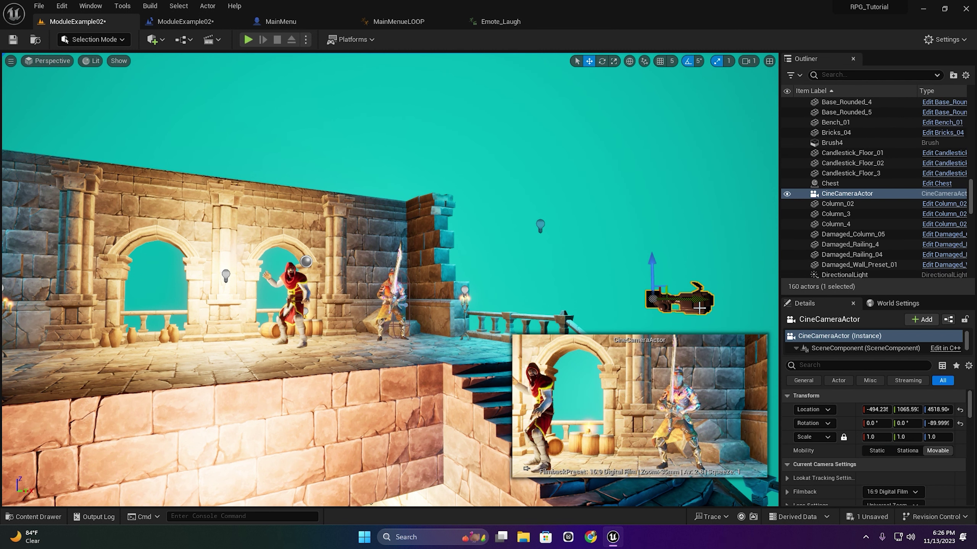
key(ctrl+z)
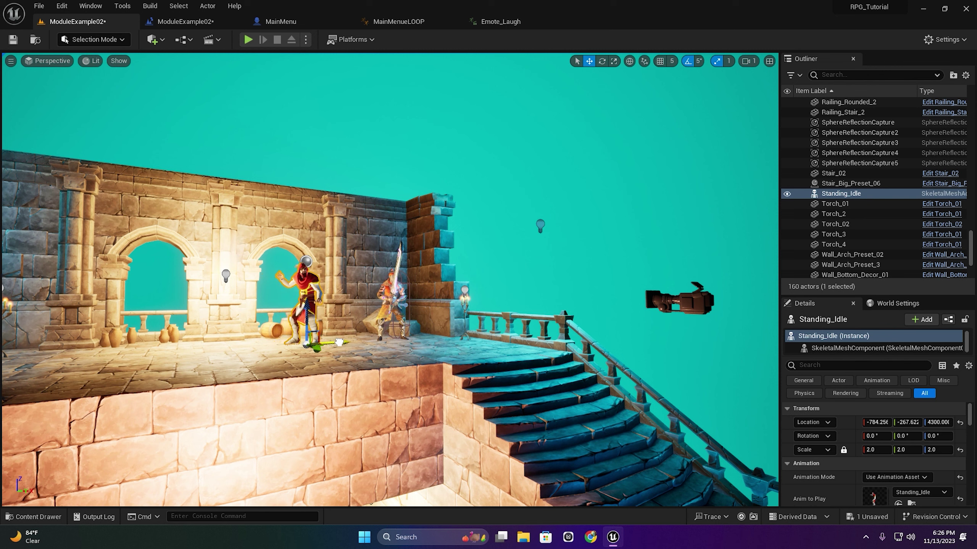
click(695, 294)
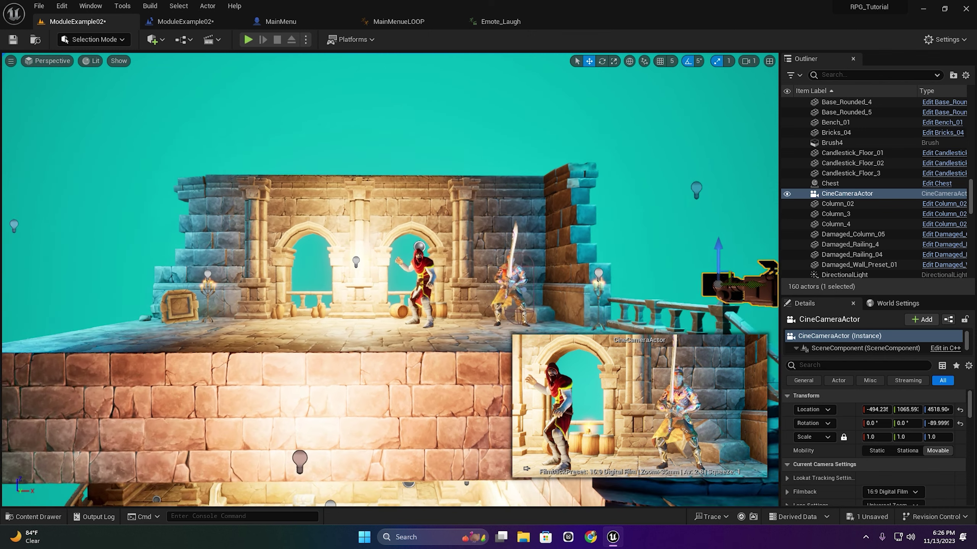
right_drag(491, 270, 473, 292)
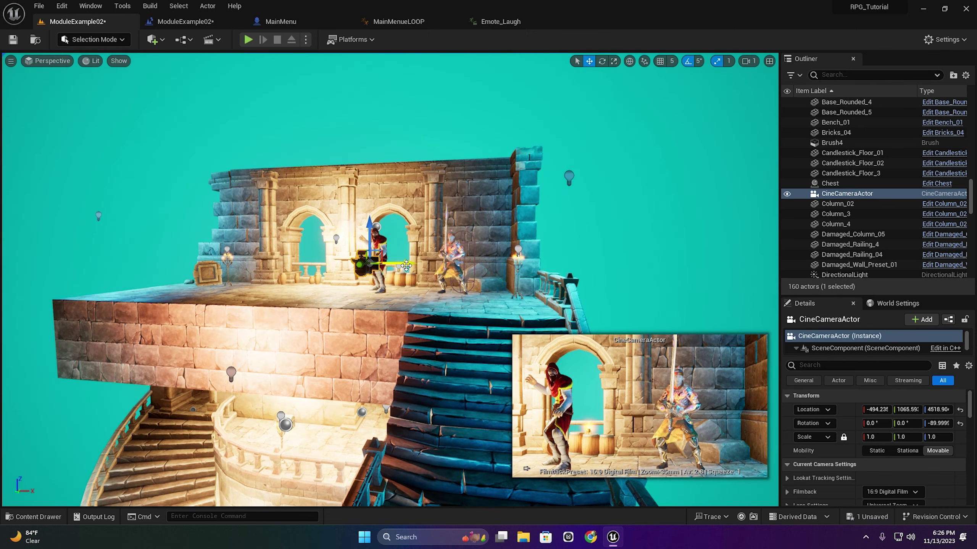
mouse_move(406, 266)
mouse_down()
mouse_move(421, 268)
mouse_move(357, 267)
mouse_up()
Move the Standing_Idle character further left of the knight and play the level.
click(381, 266)
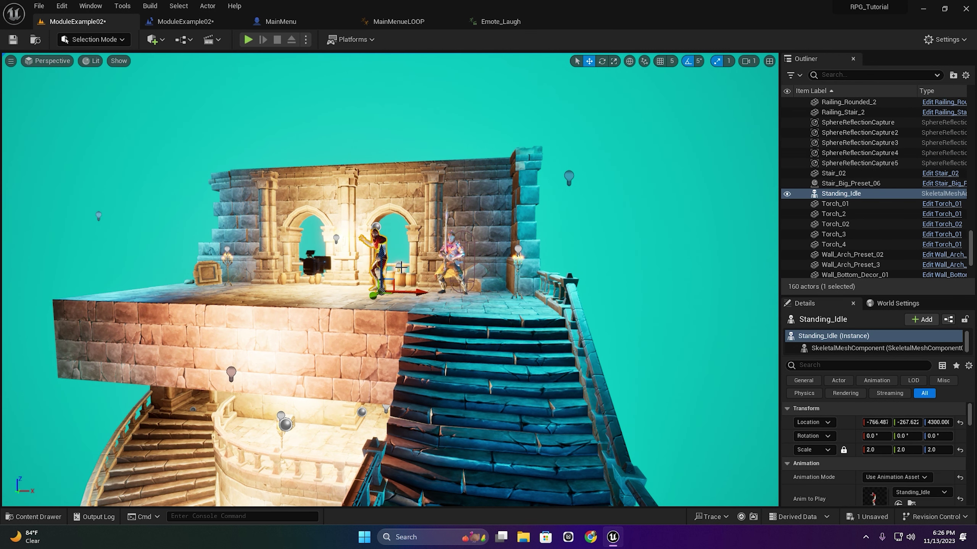
drag(417, 293, 393, 290)
click(311, 266)
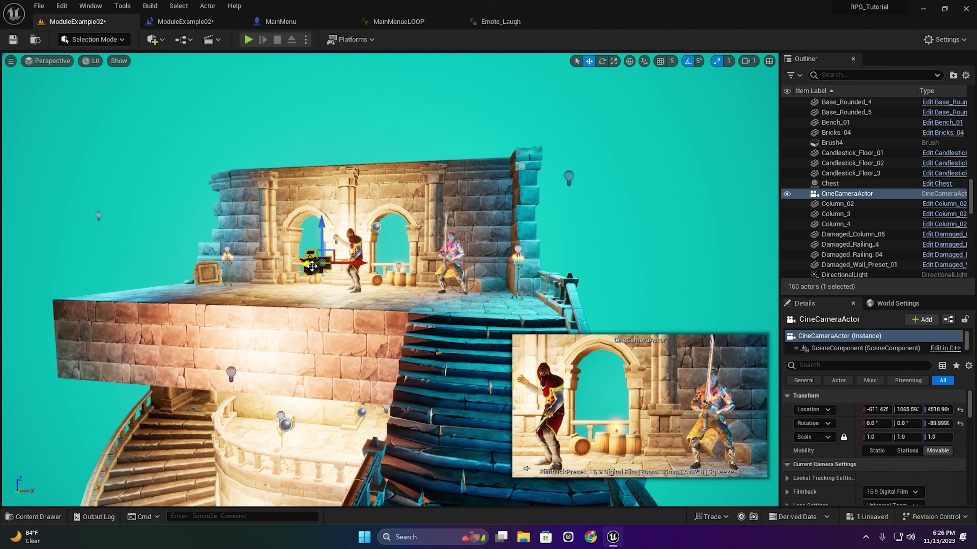
click(354, 284)
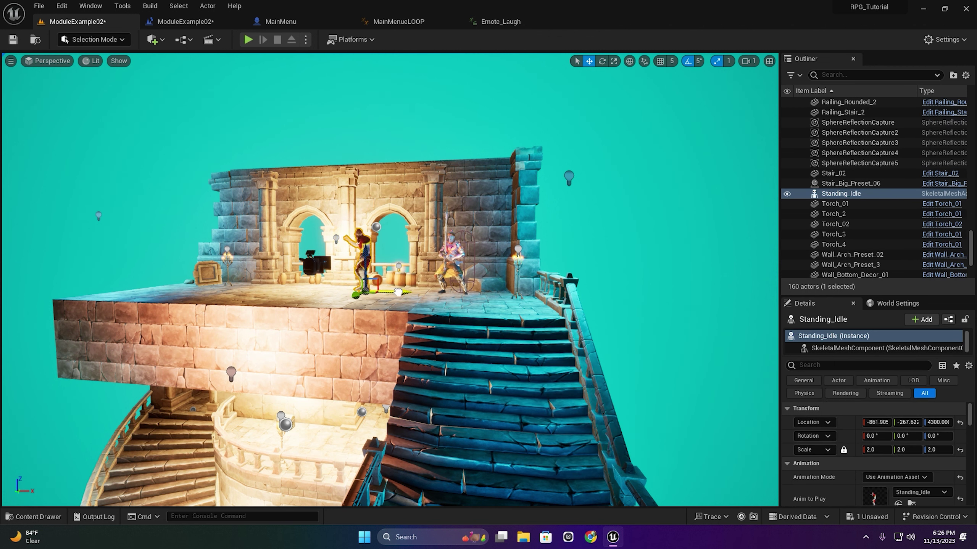
click(247, 39)
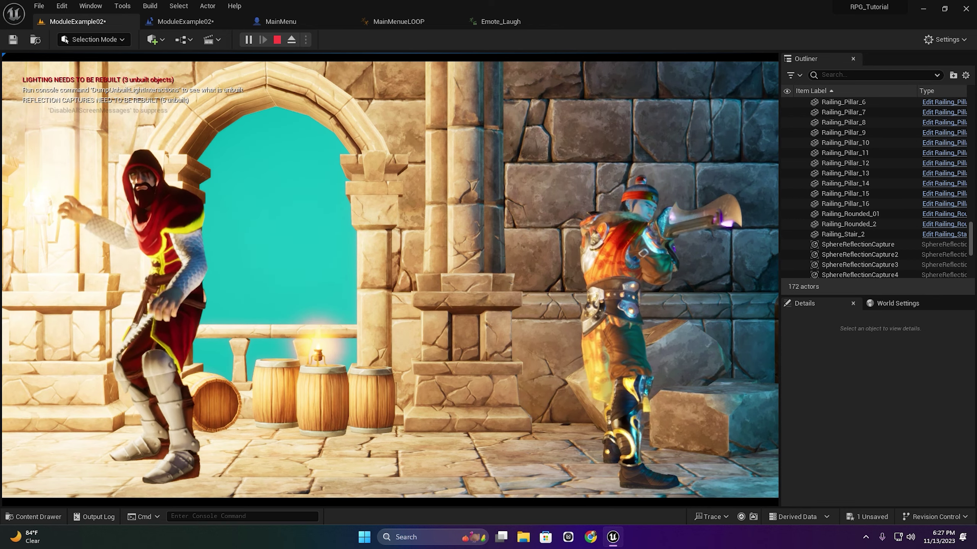
Stop the game and run a play preview from the MainMenu character blueprint.
key(Escape)
click(214, 23)
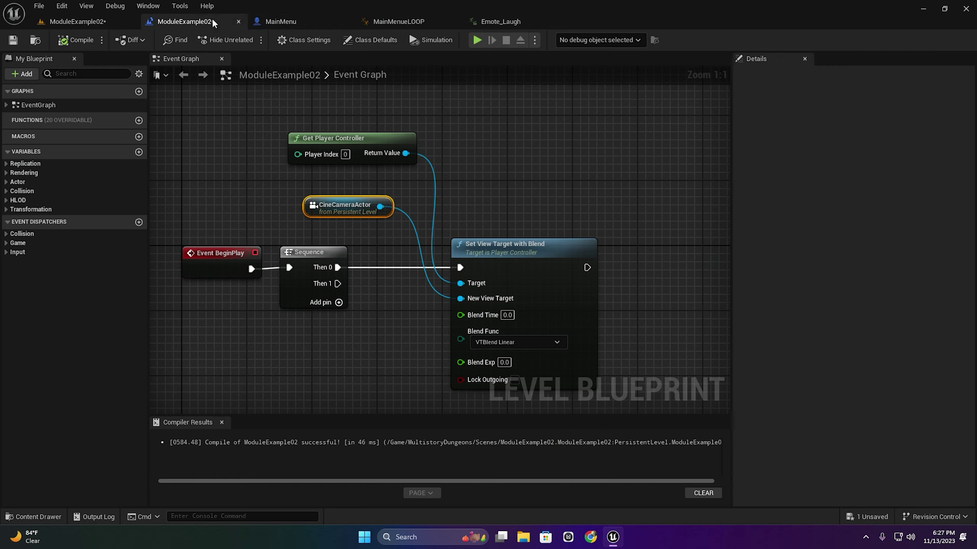
click(280, 23)
click(208, 26)
click(281, 21)
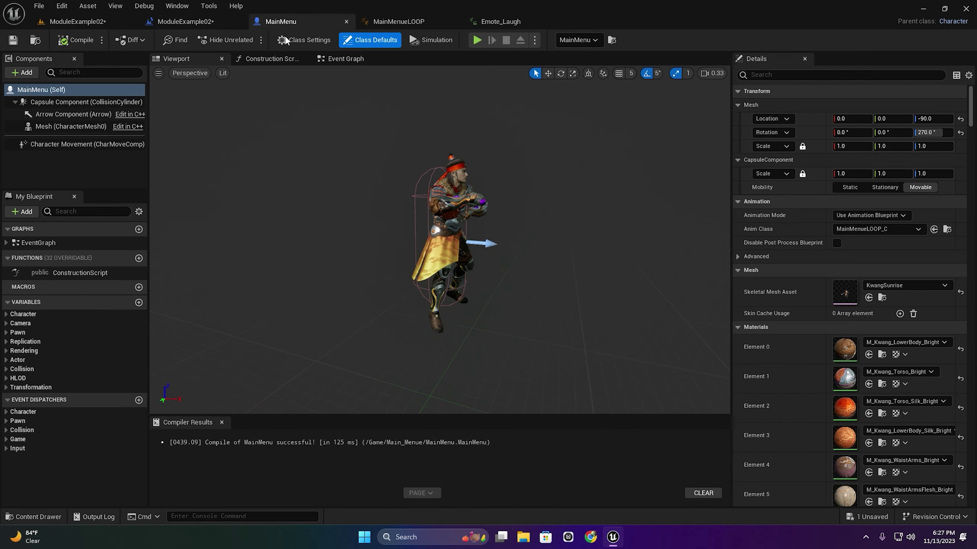
click(477, 40)
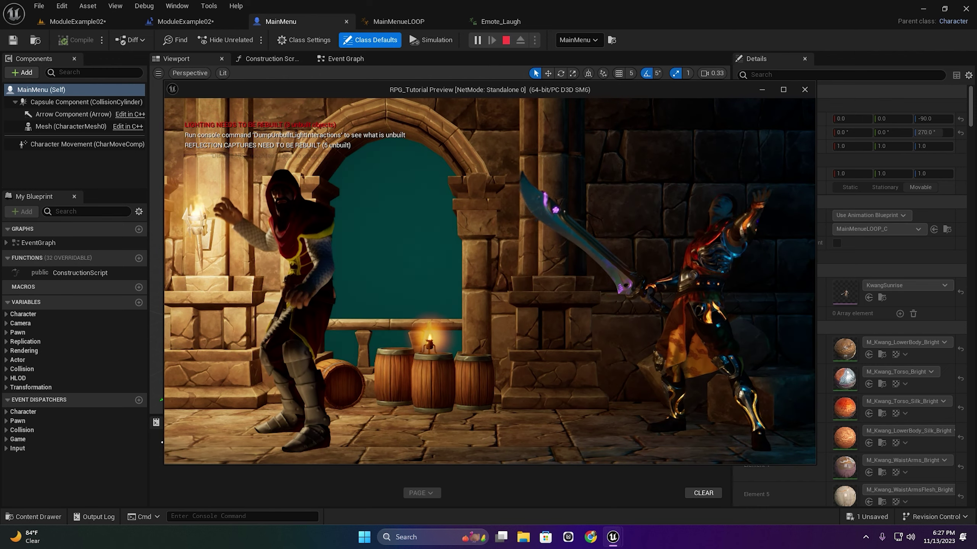
key(Escape)
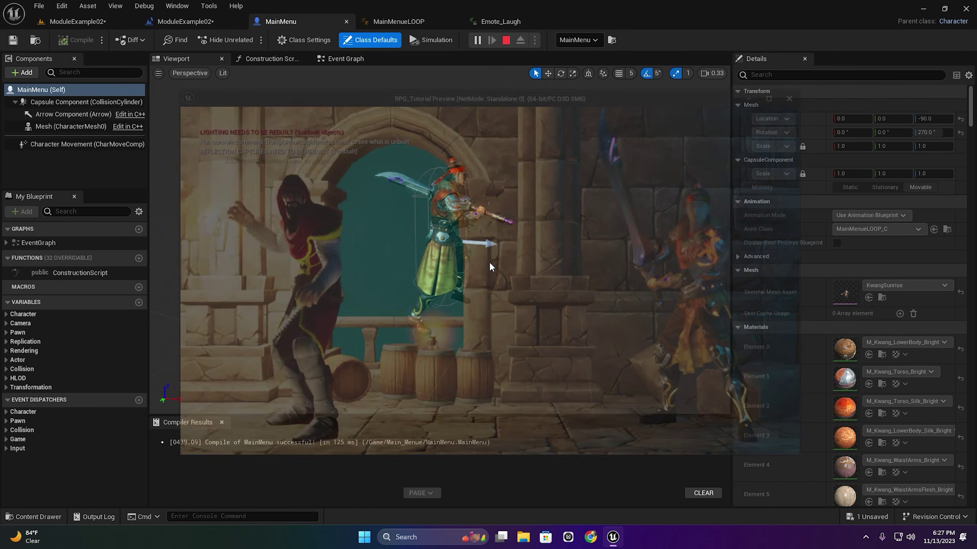
Return to the ModuleExample02 level and save all changes with File > Save All.
click(77, 21)
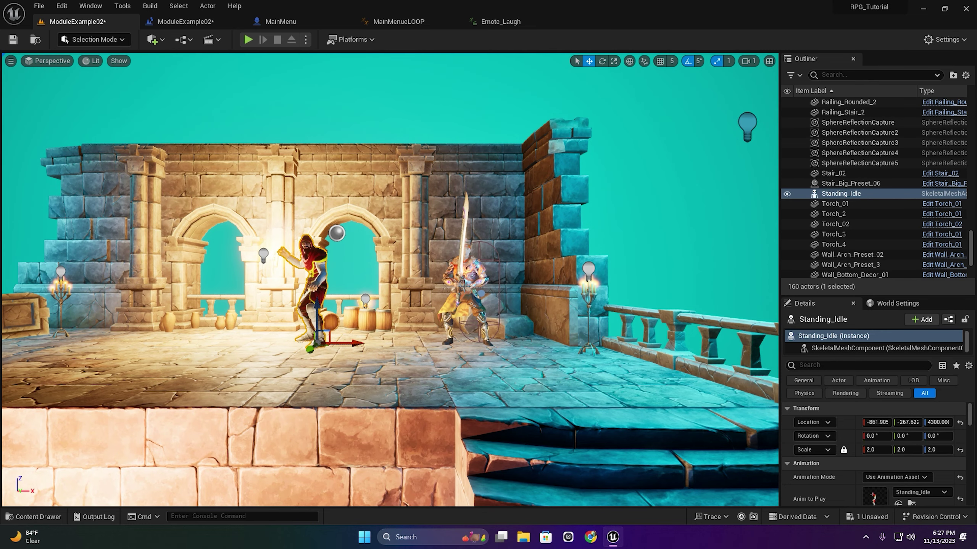
click(455, 315)
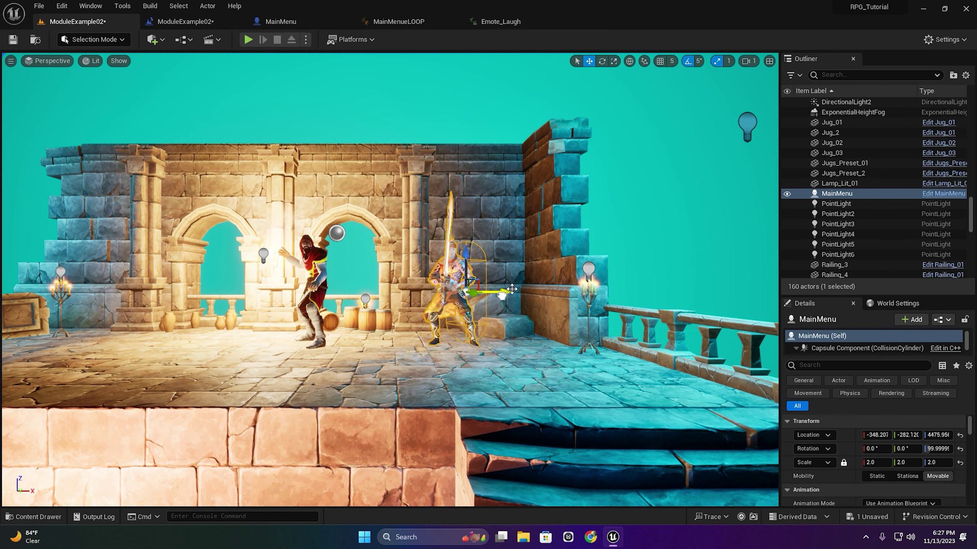
click(37, 8)
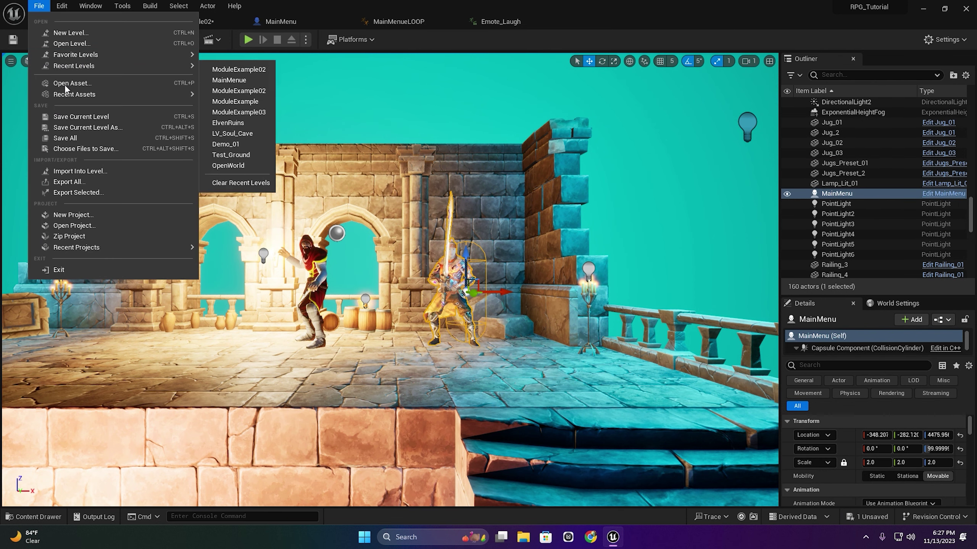
click(79, 141)
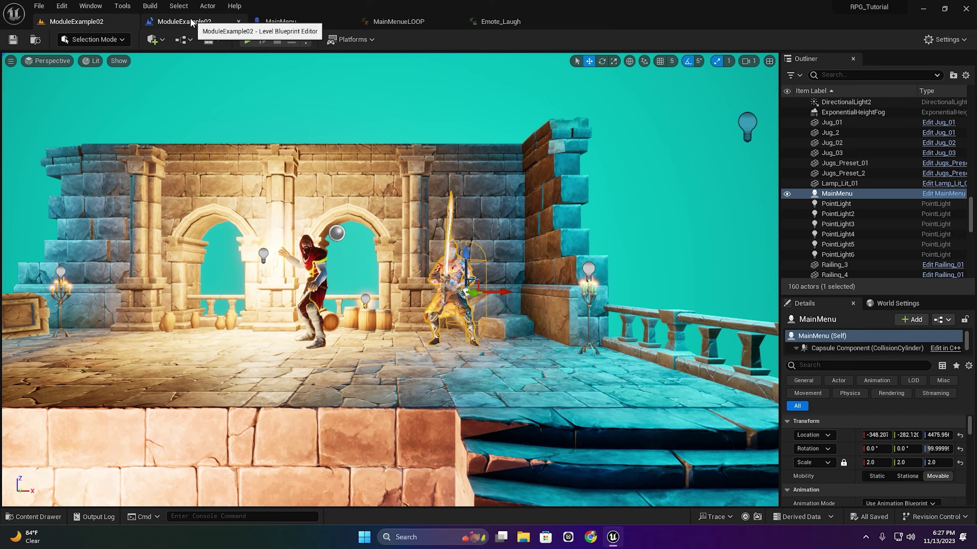
Show the Level Blueprint event graph and browse the Content Drawer to the Content folder.
click(212, 24)
click(35, 517)
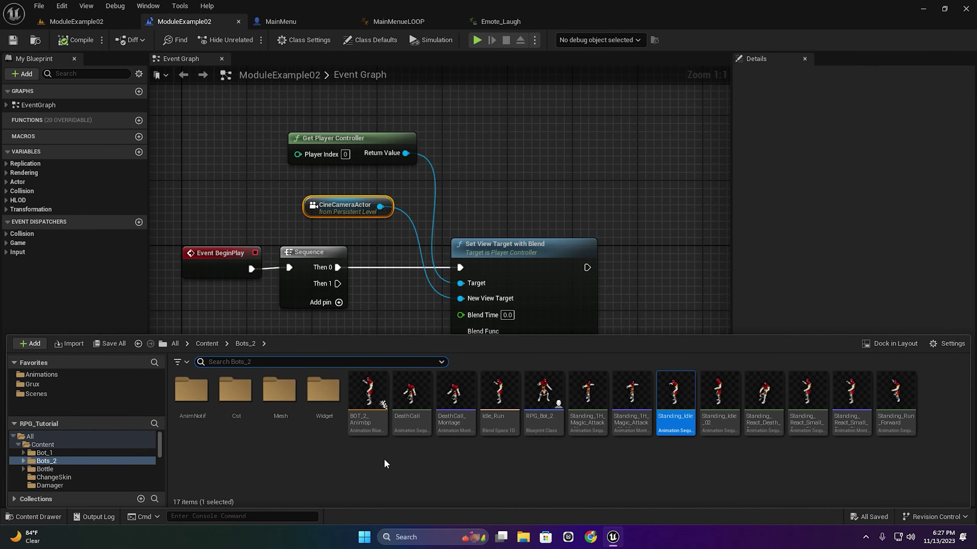
click(206, 345)
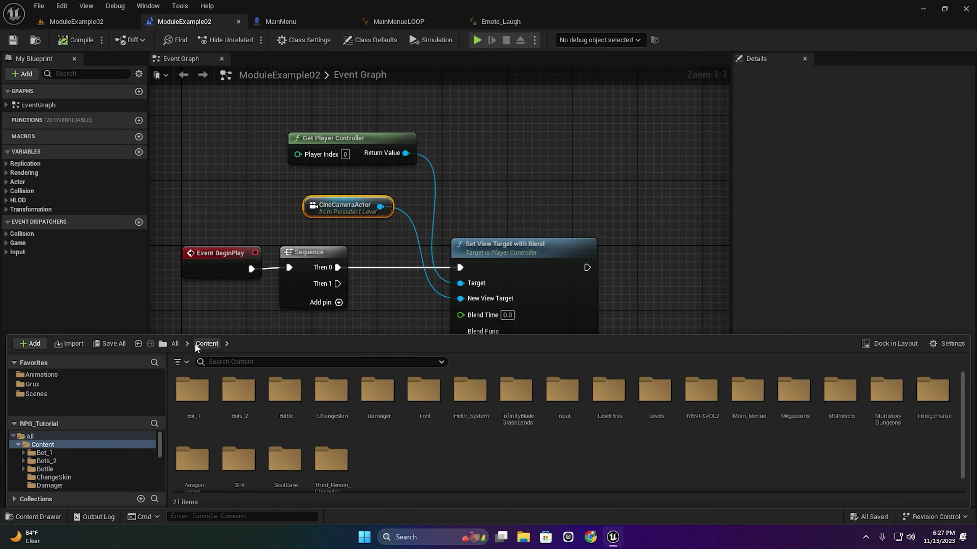
click(175, 344)
double_click(193, 391)
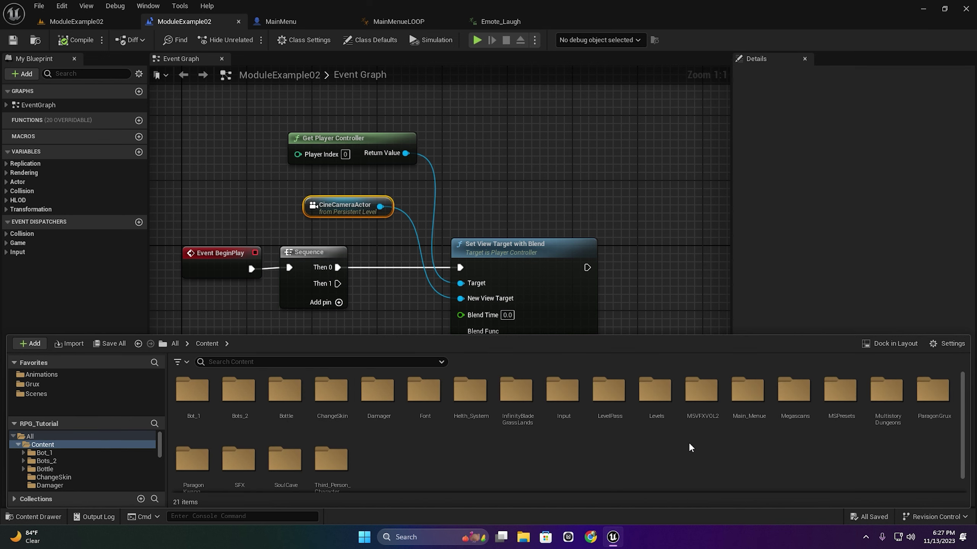